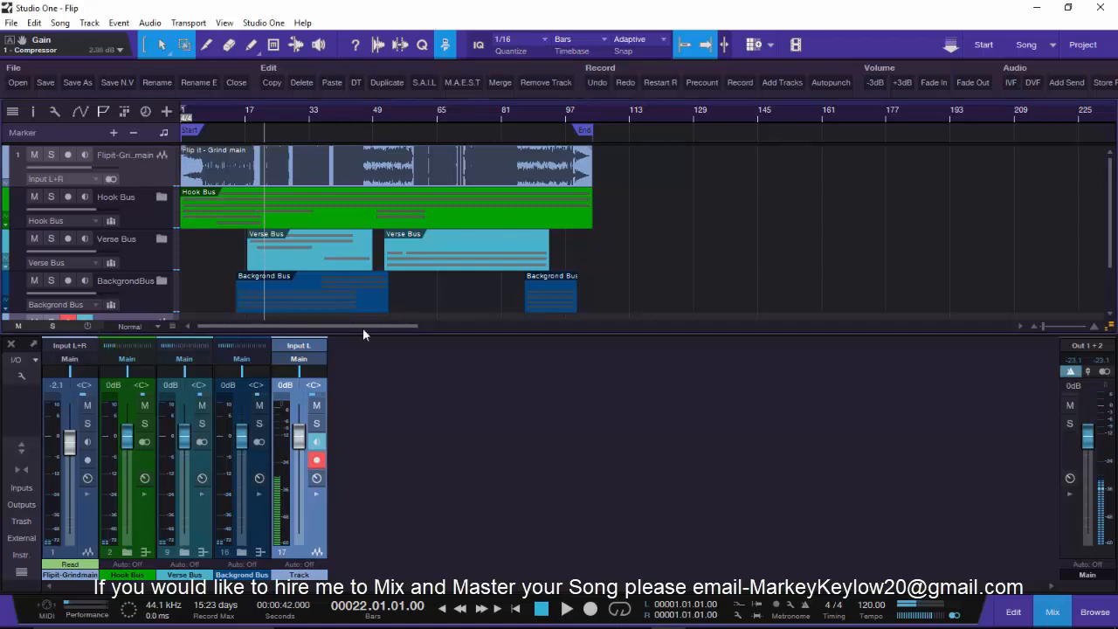
Check the inserts of the record-armed Track channel, and play the song from the beginning
click(316, 494)
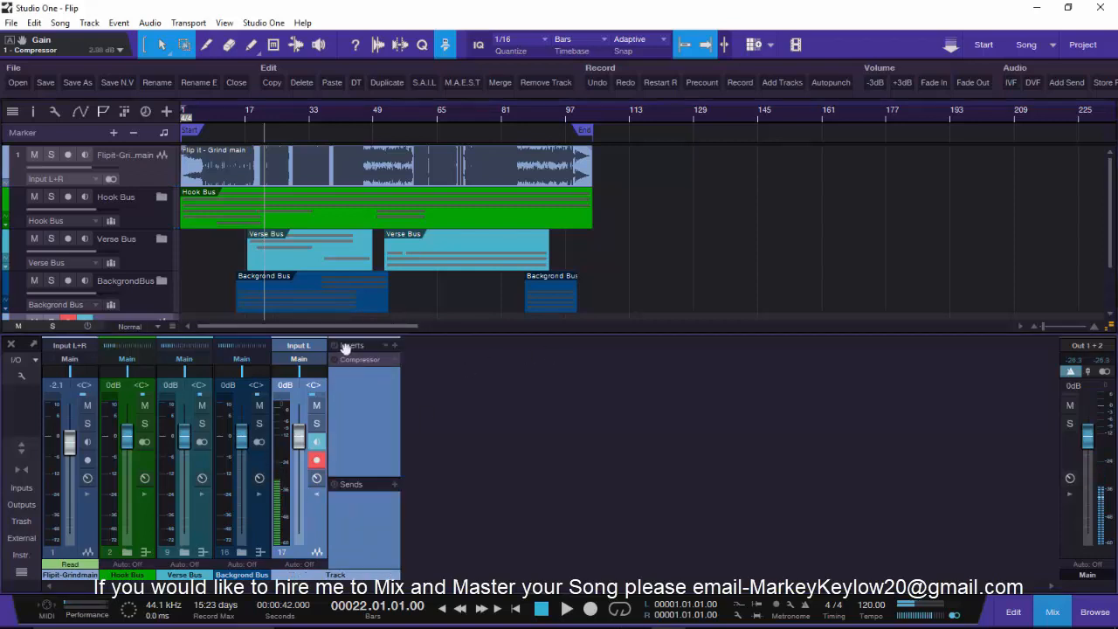
click(319, 495)
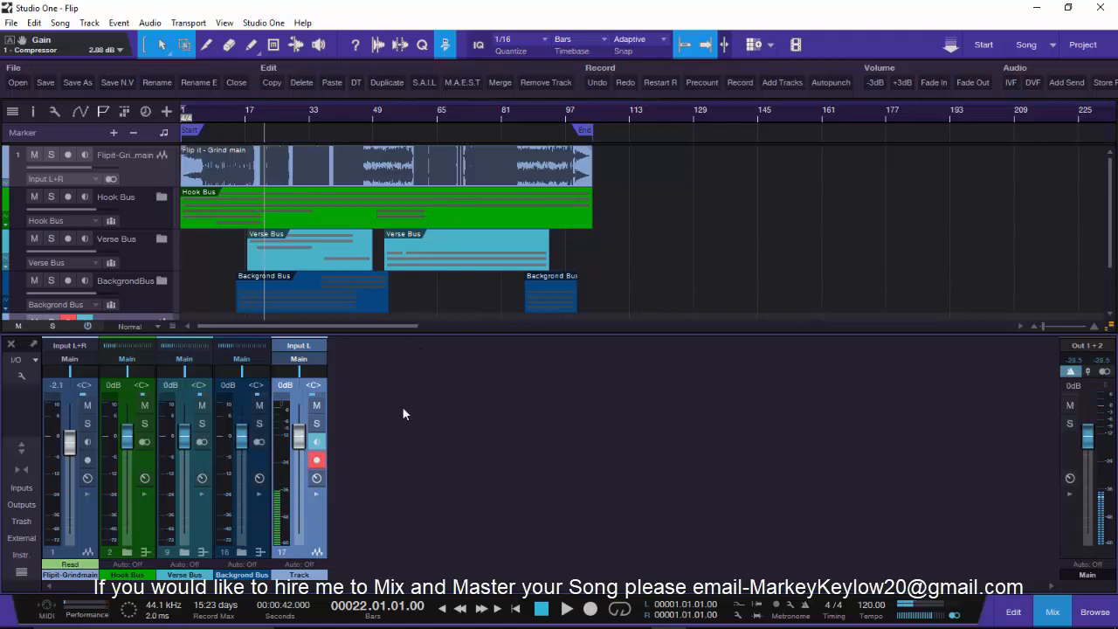
click(519, 609)
key(space)
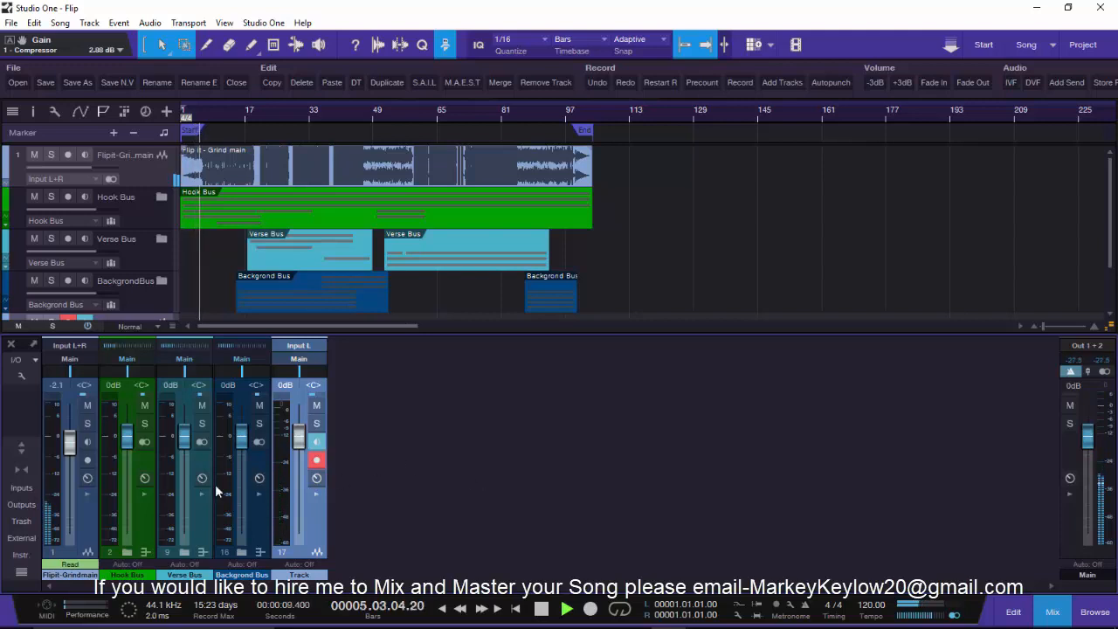
Check the inserts and sends of the Hook, Verse and Background buses and the Grind main channel
click(146, 492)
click(146, 493)
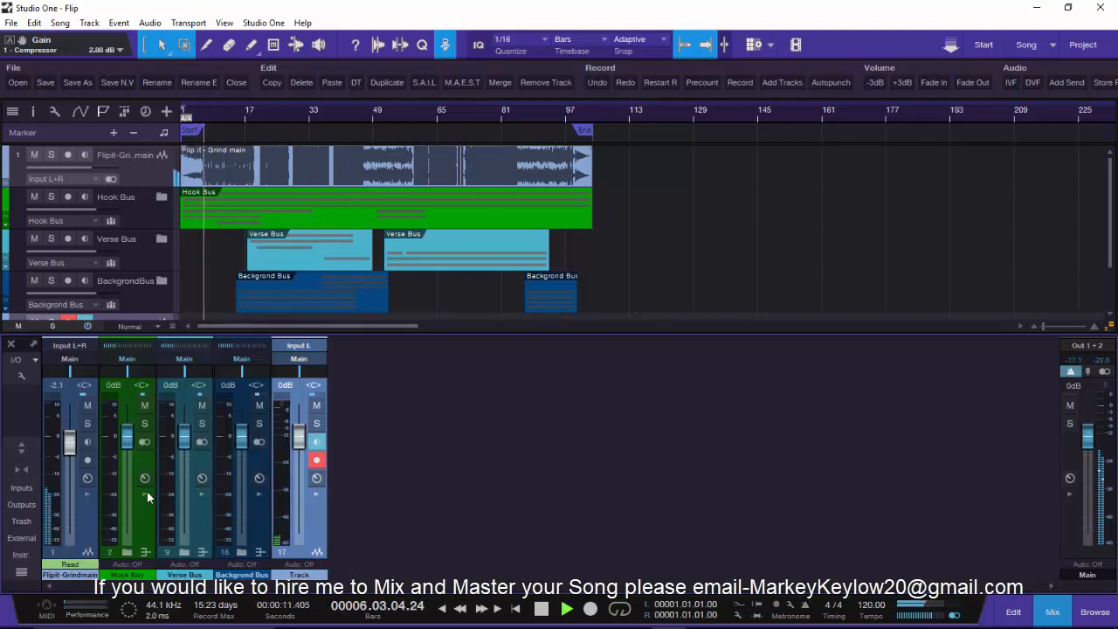
click(202, 495)
click(202, 495)
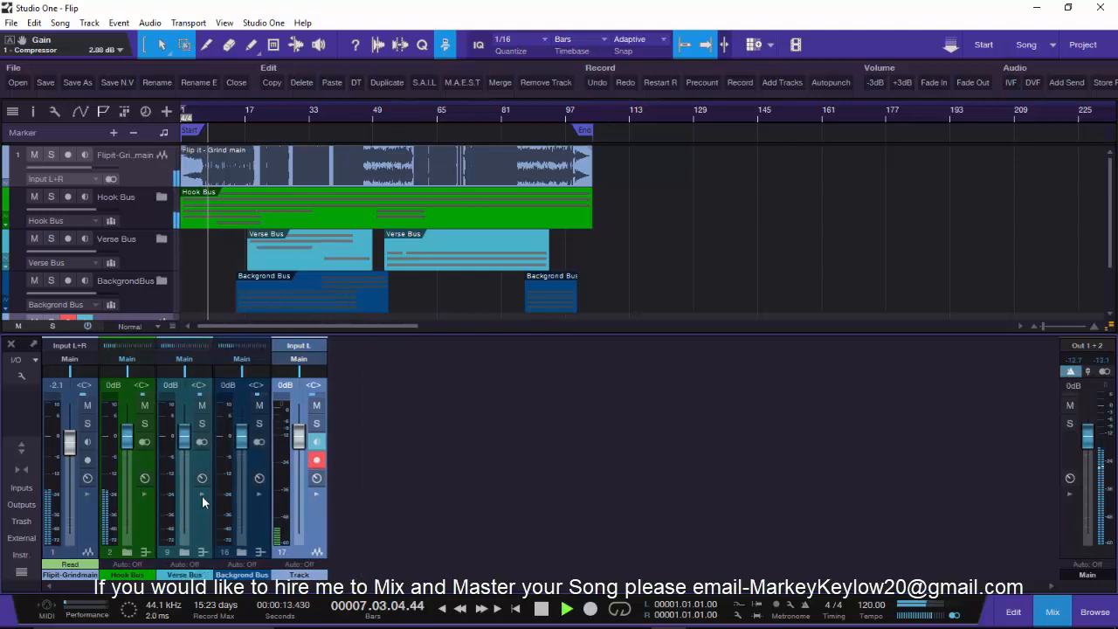
click(259, 495)
click(259, 495)
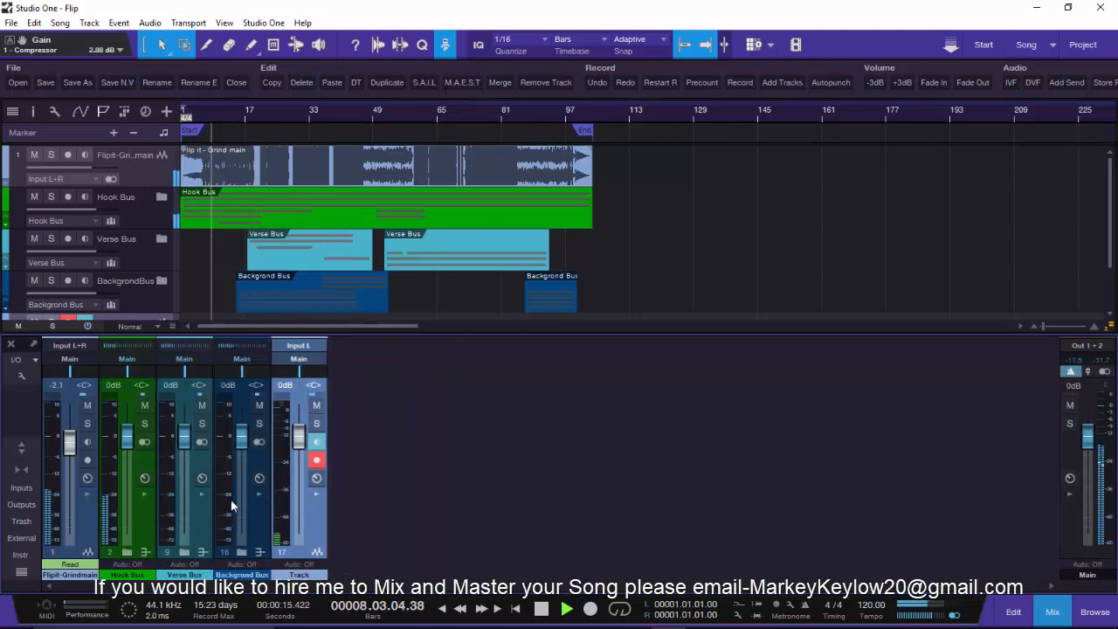
click(90, 496)
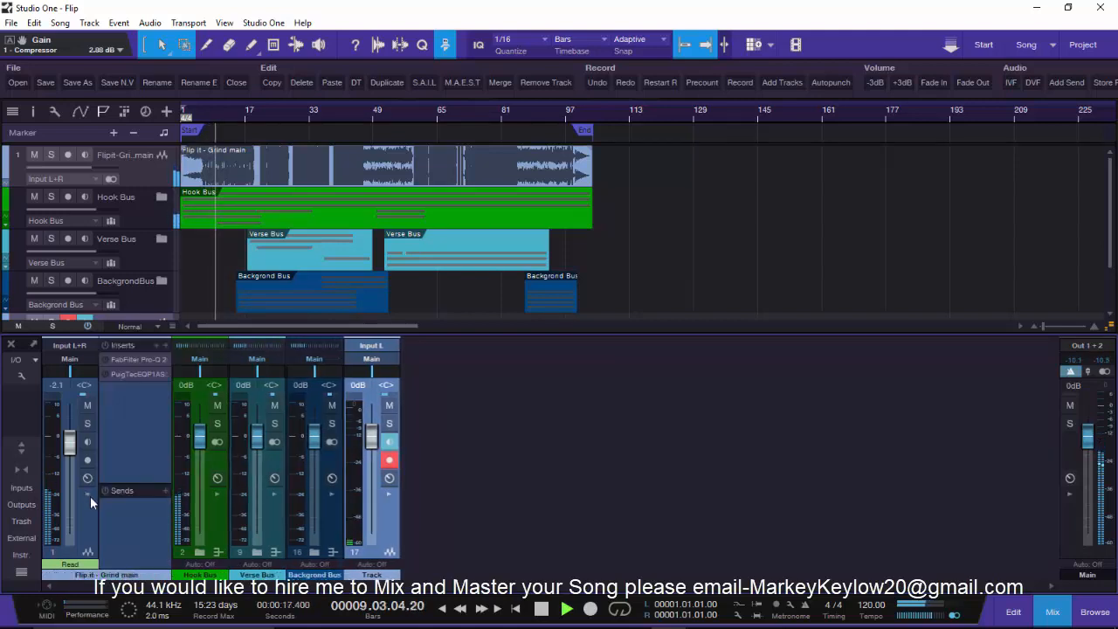
click(90, 497)
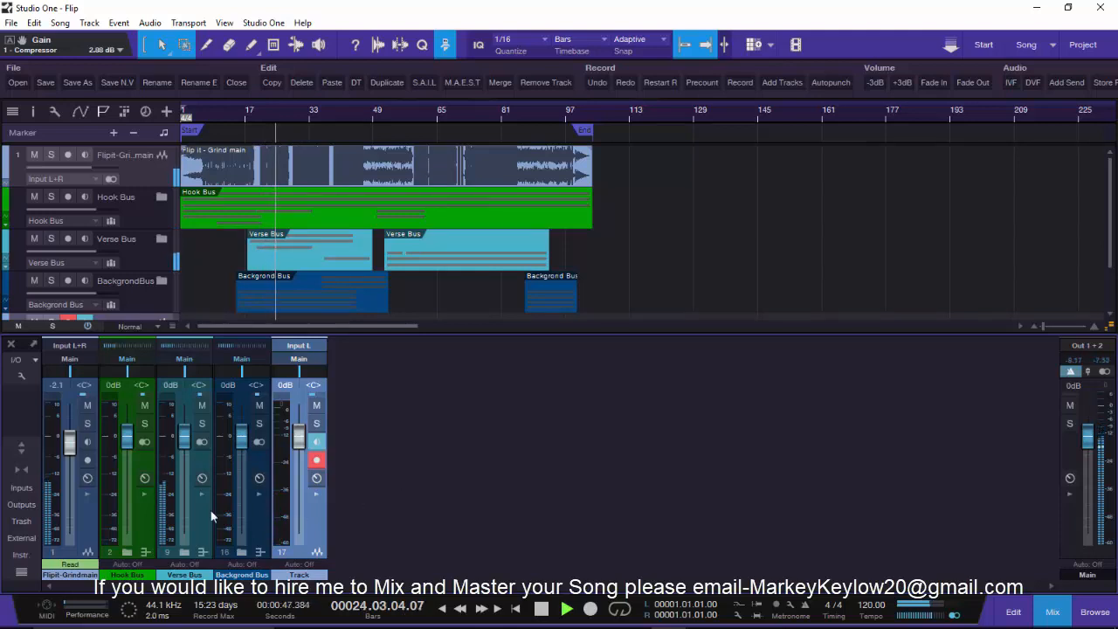
Expand the Hook, Verse and Background bus folders to show their individual channels in the mixer
click(126, 553)
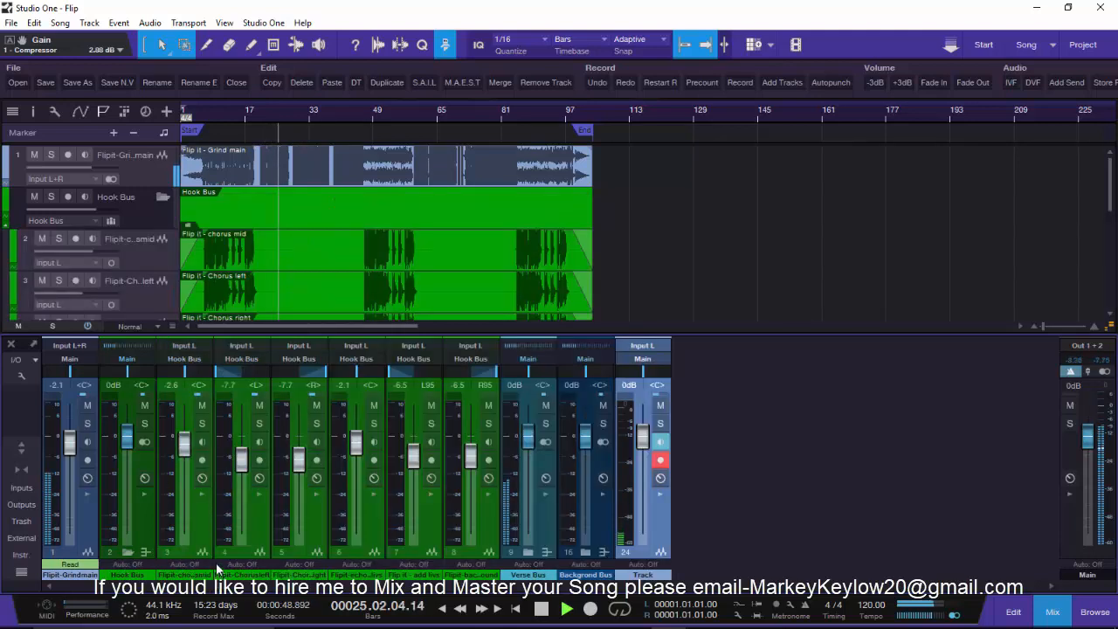
click(529, 553)
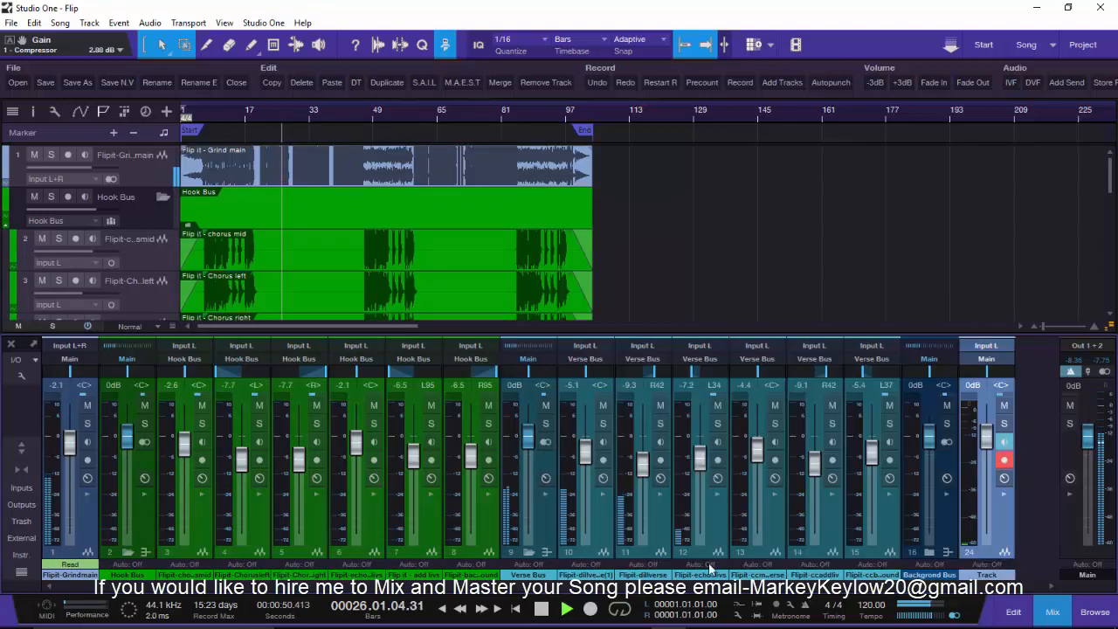
click(937, 552)
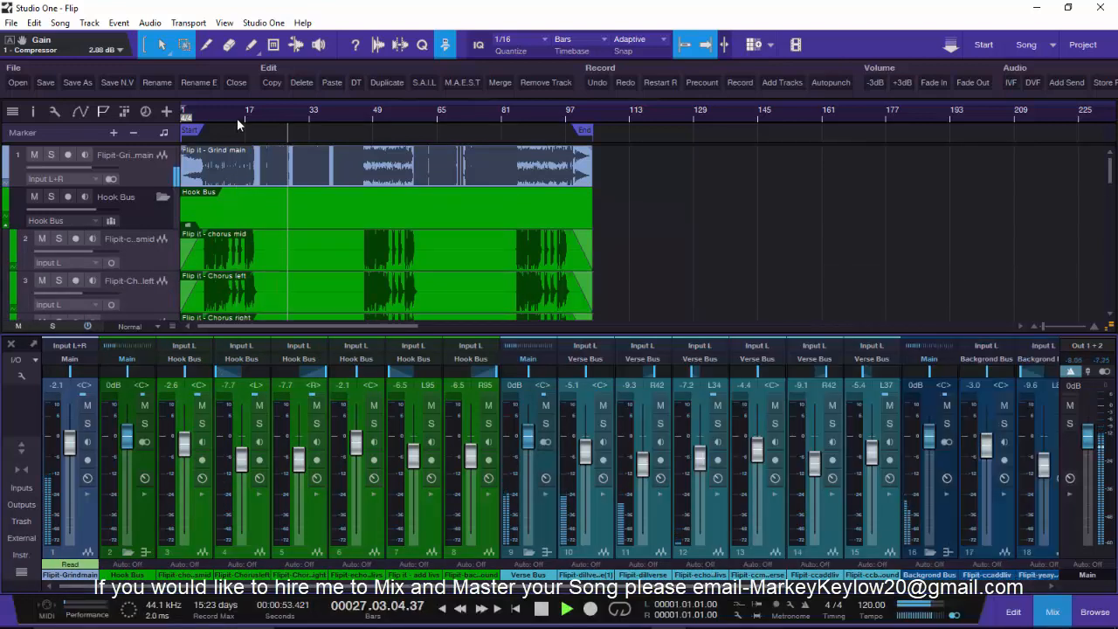
Look over all the tracks in the arrangement from the beat to the background vocals, and stop playback
scroll(237, 116, down, 3)
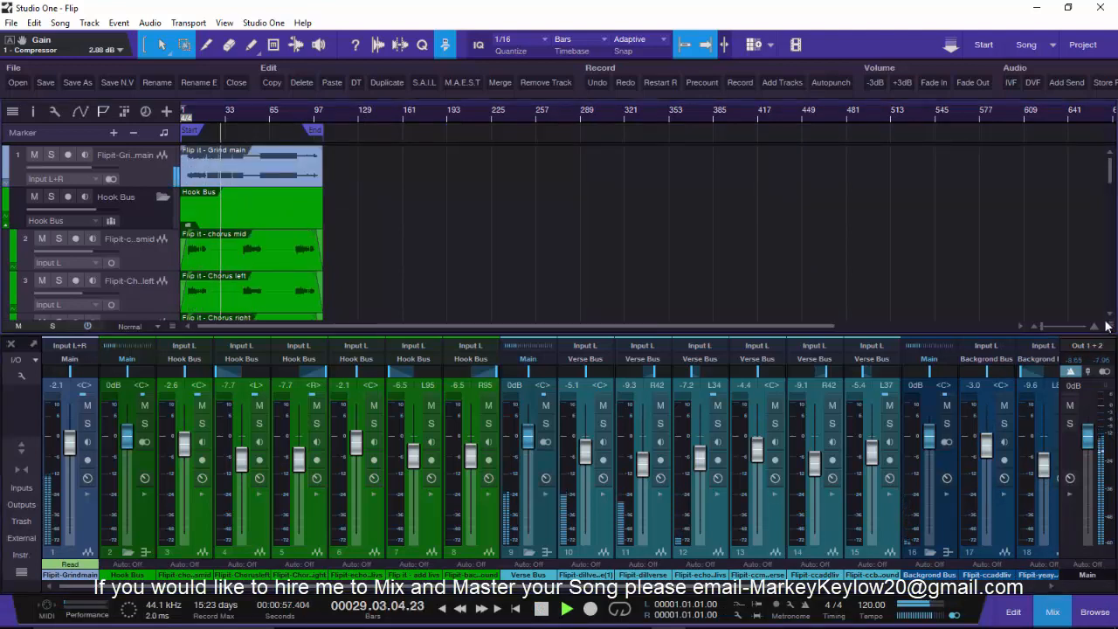
scroll(381, 252, down, 8)
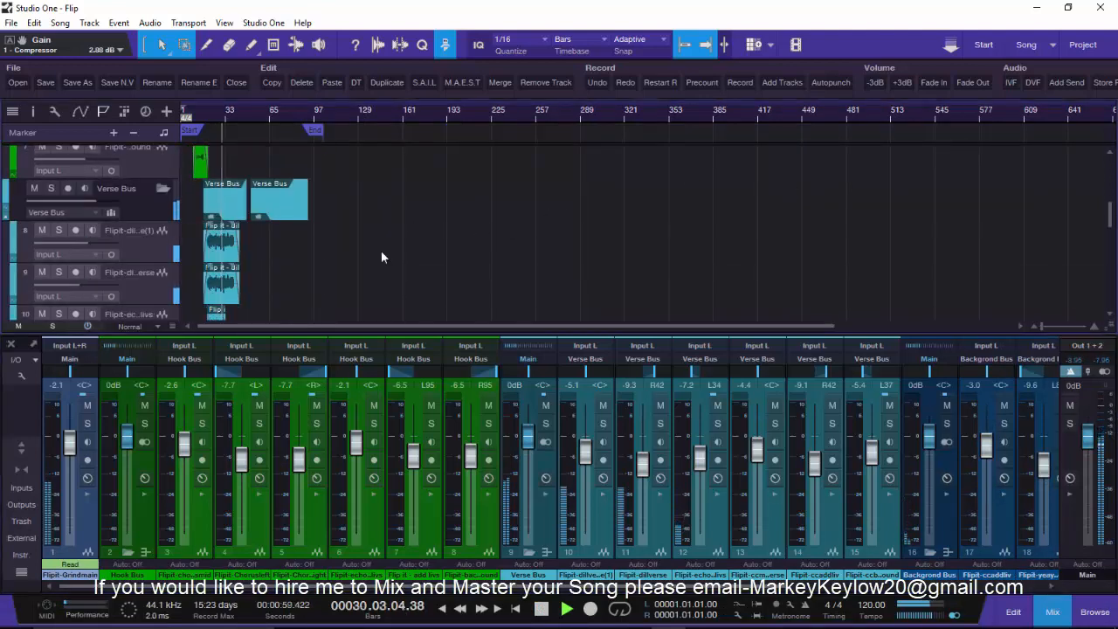
scroll(381, 251, down, 7)
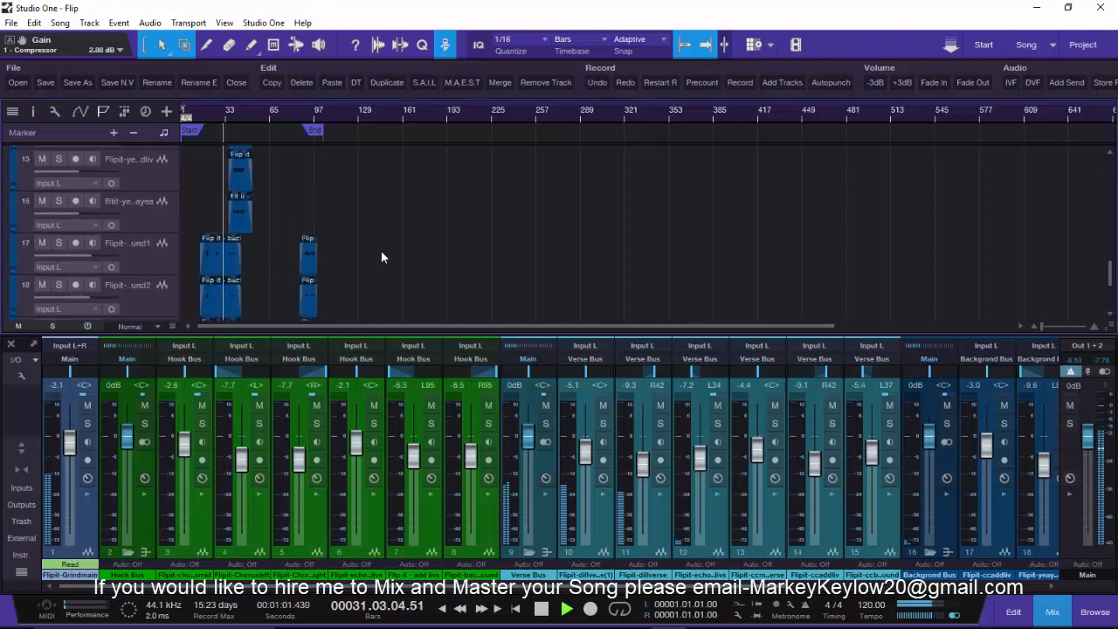
scroll(381, 251, up, 9)
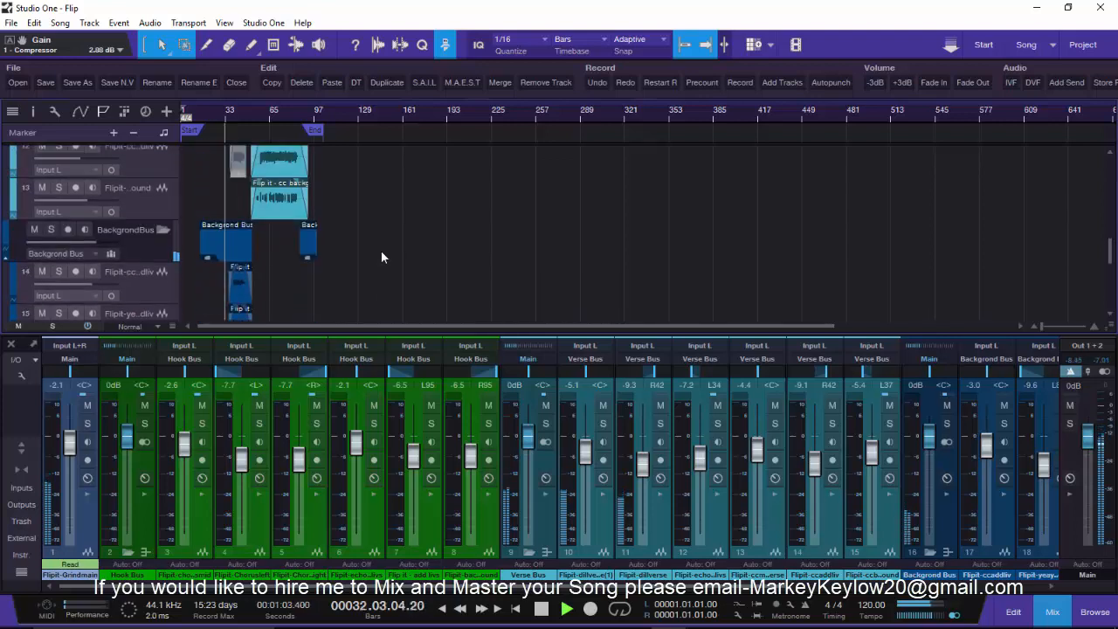
scroll(382, 253, up, 5)
key(space)
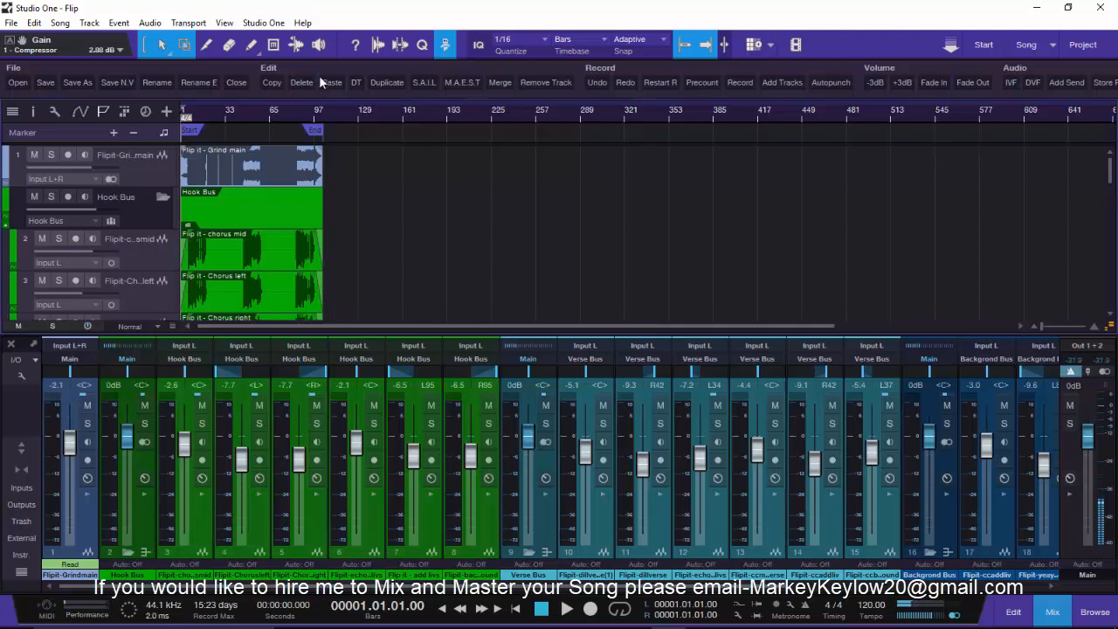
Inspect the full-song arrangement at a closer zoom, from the hook vocals through to the empty recording track
scroll(214, 113, up, 5)
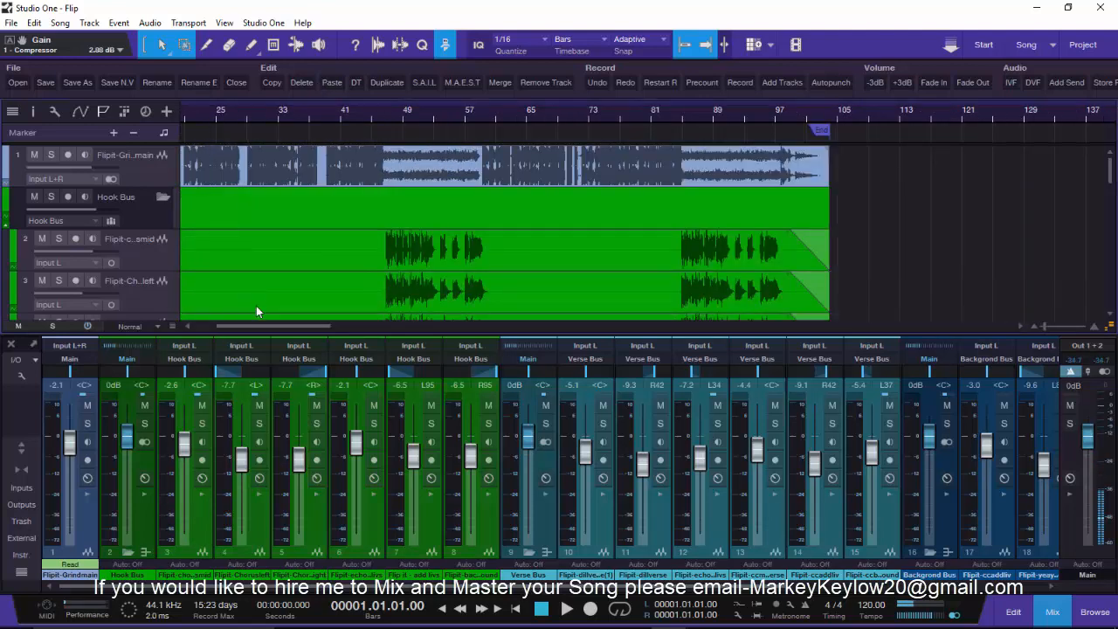
drag(260, 327, 203, 332)
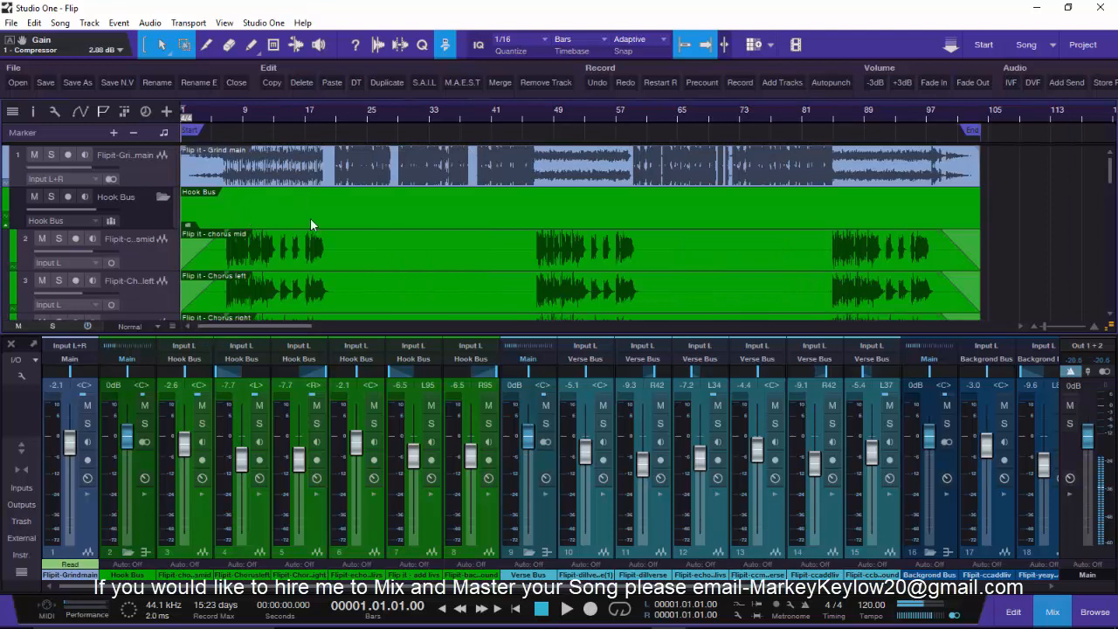
scroll(311, 224, down, 4)
scroll(317, 223, down, 5)
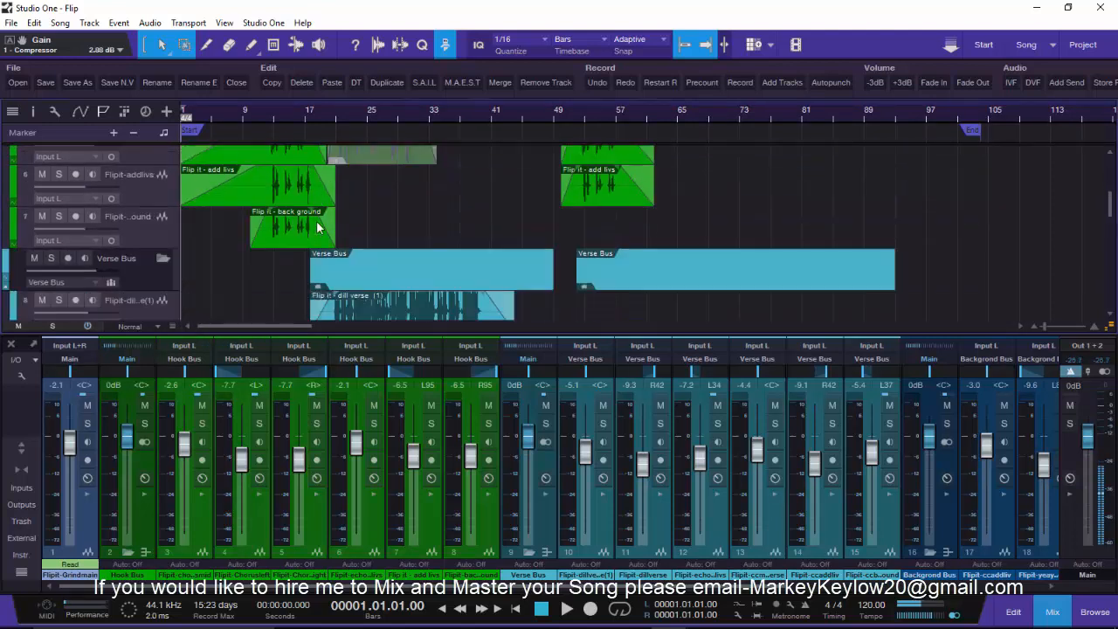
scroll(329, 223, down, 8)
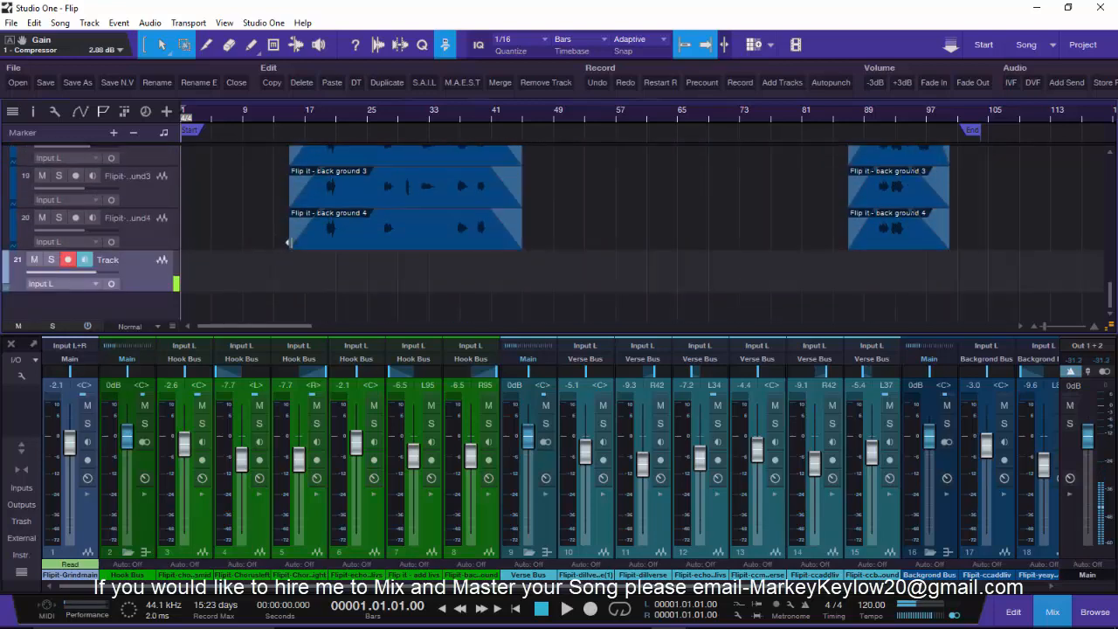
scroll(288, 244, up, 9)
scroll(289, 244, up, 5)
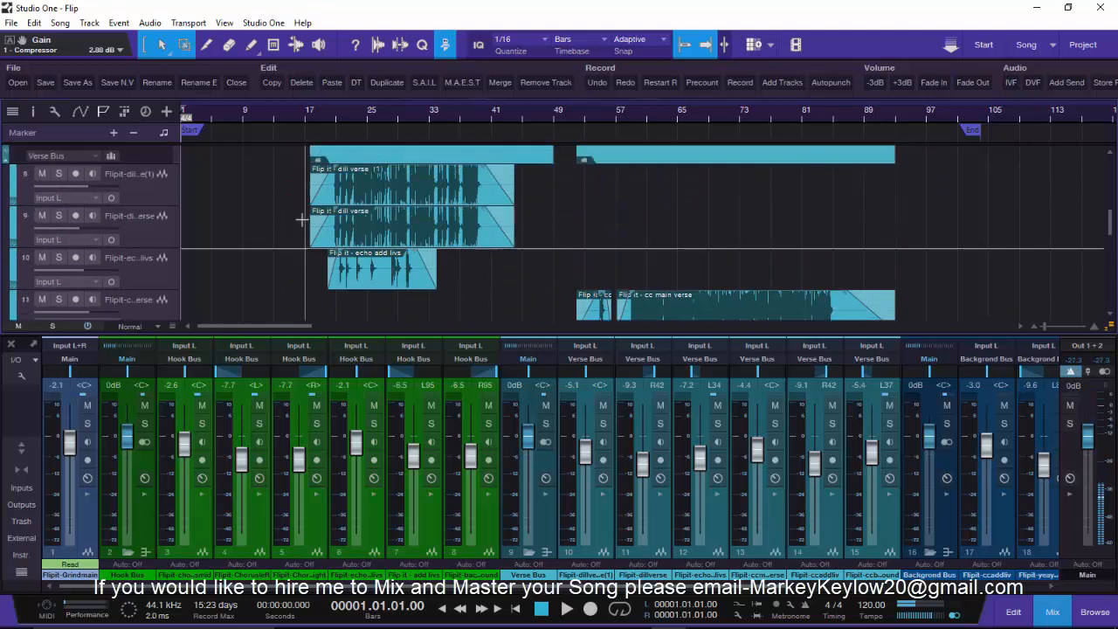
Examine the clips of the verse vocals, chorus layers, ad-libs and background vocals in the arrangement
scroll(294, 268, down, 4)
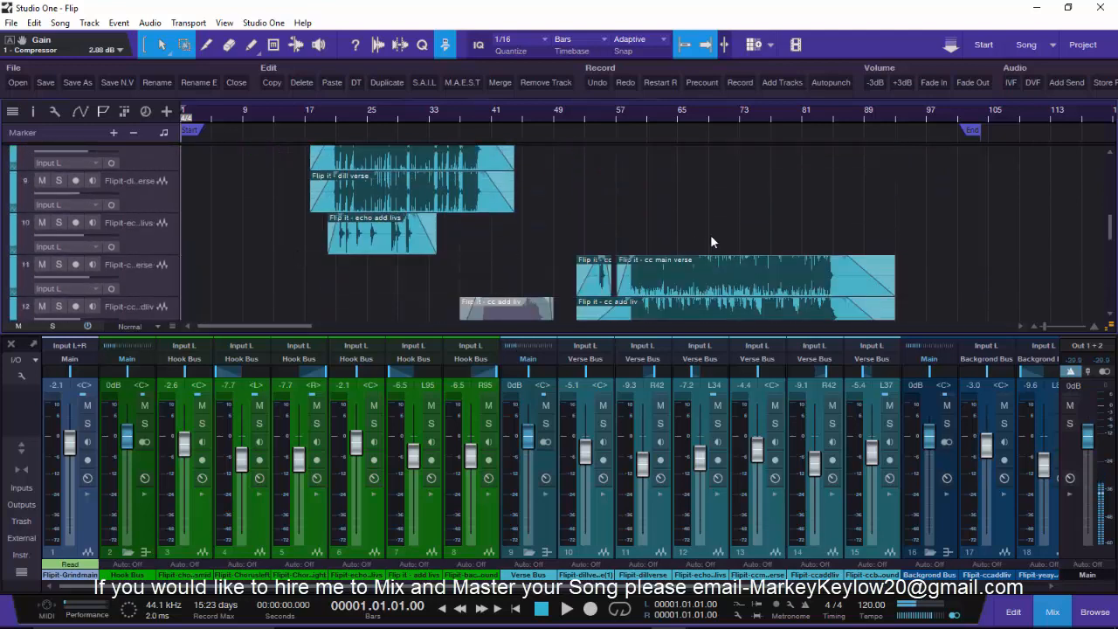
scroll(586, 204, up, 4)
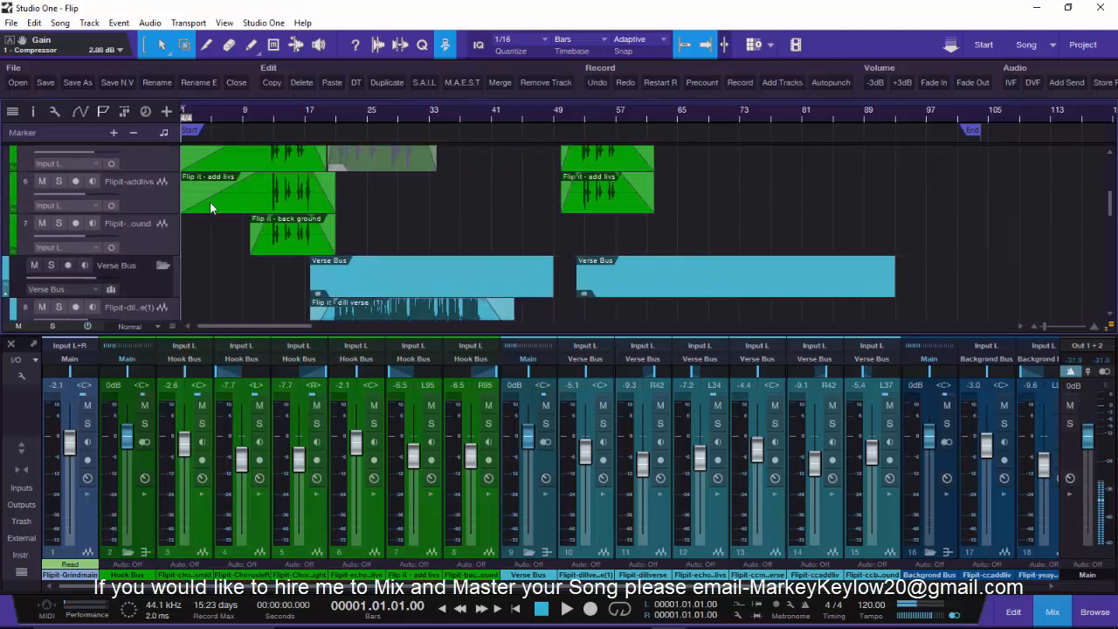
scroll(210, 202, up, 3)
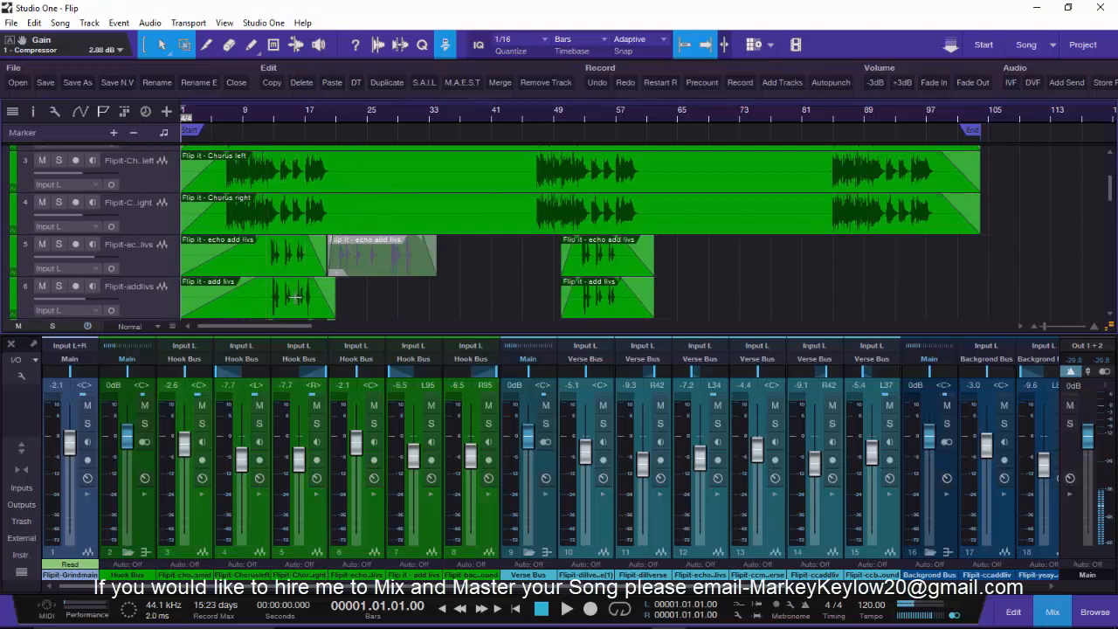
scroll(413, 263, up, 3)
scroll(355, 249, down, 3)
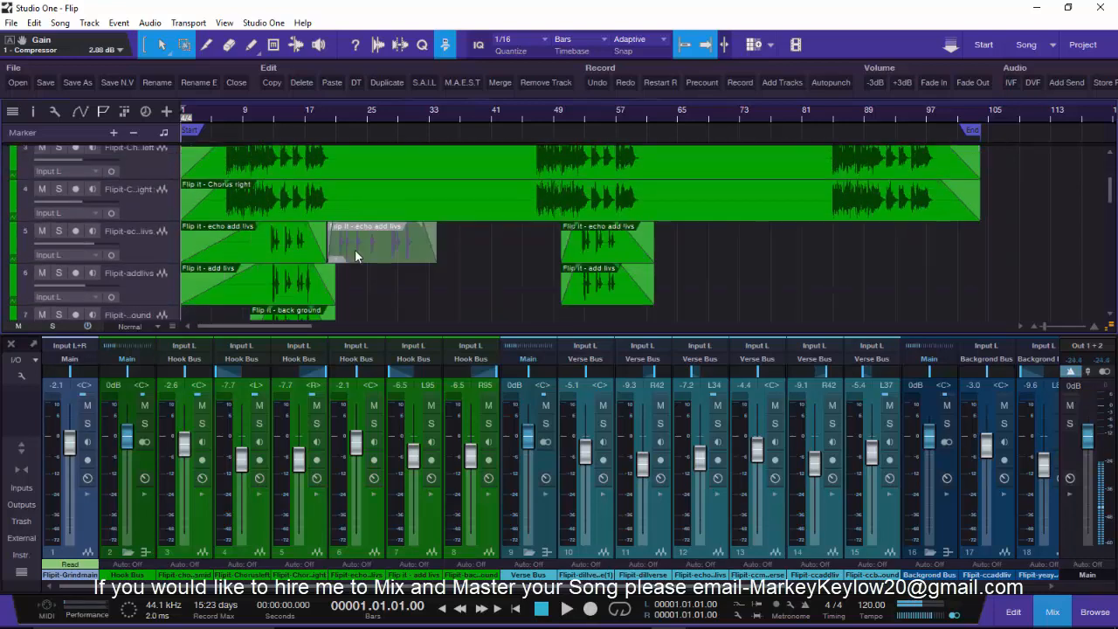
scroll(354, 249, up, 2)
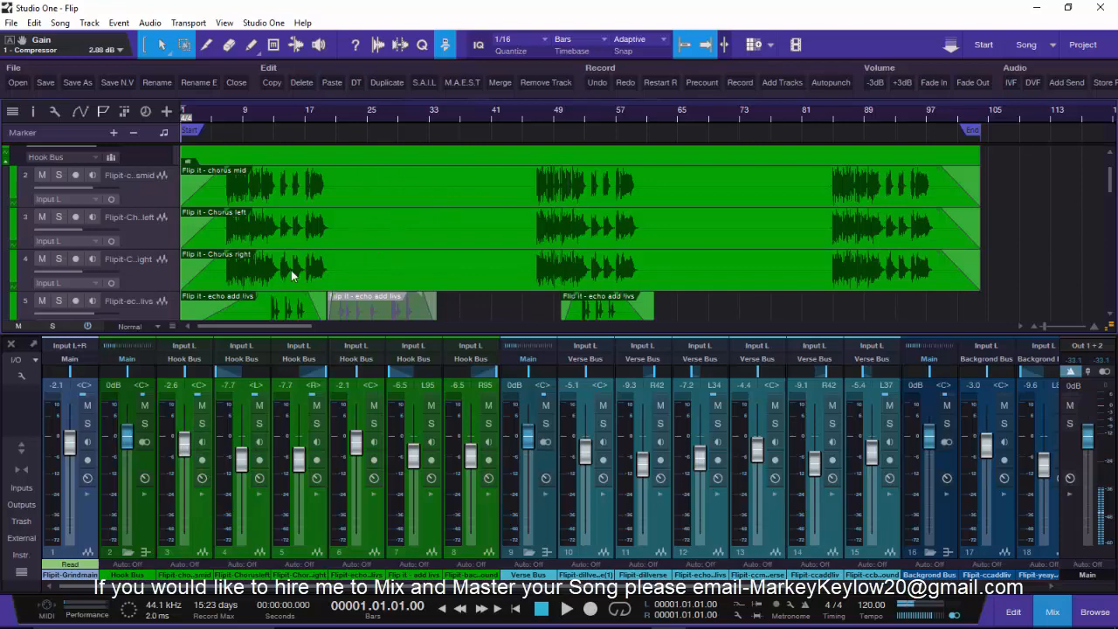
scroll(358, 275, down, 6)
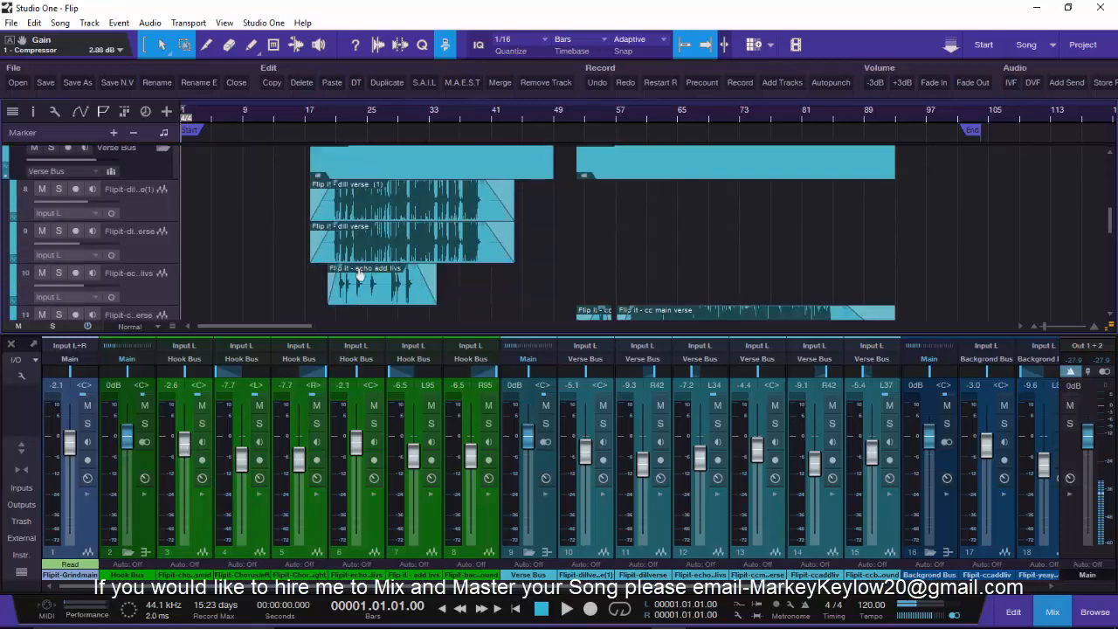
scroll(706, 270, down, 4)
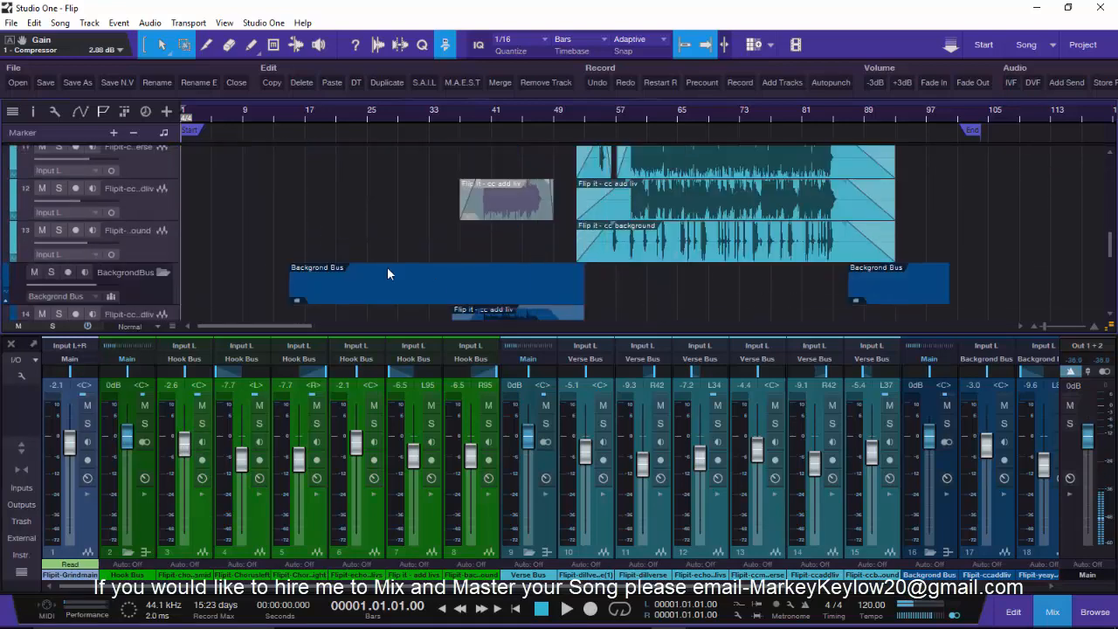
scroll(273, 249, up, 10)
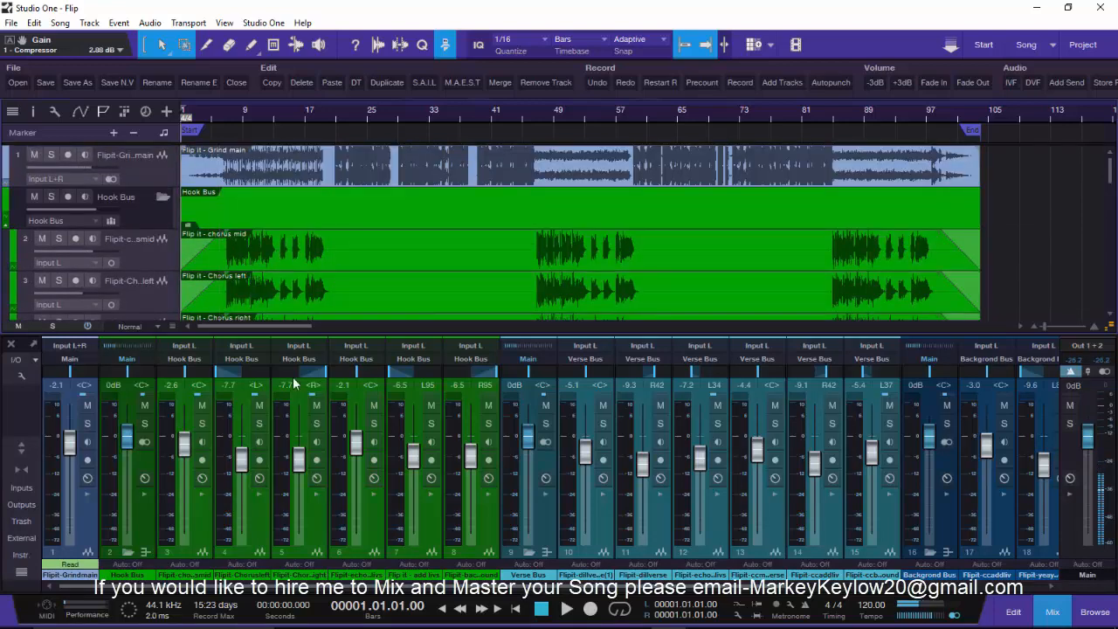
Show the inserts of the Flip it - Grind main channel and solo that channel
click(85, 494)
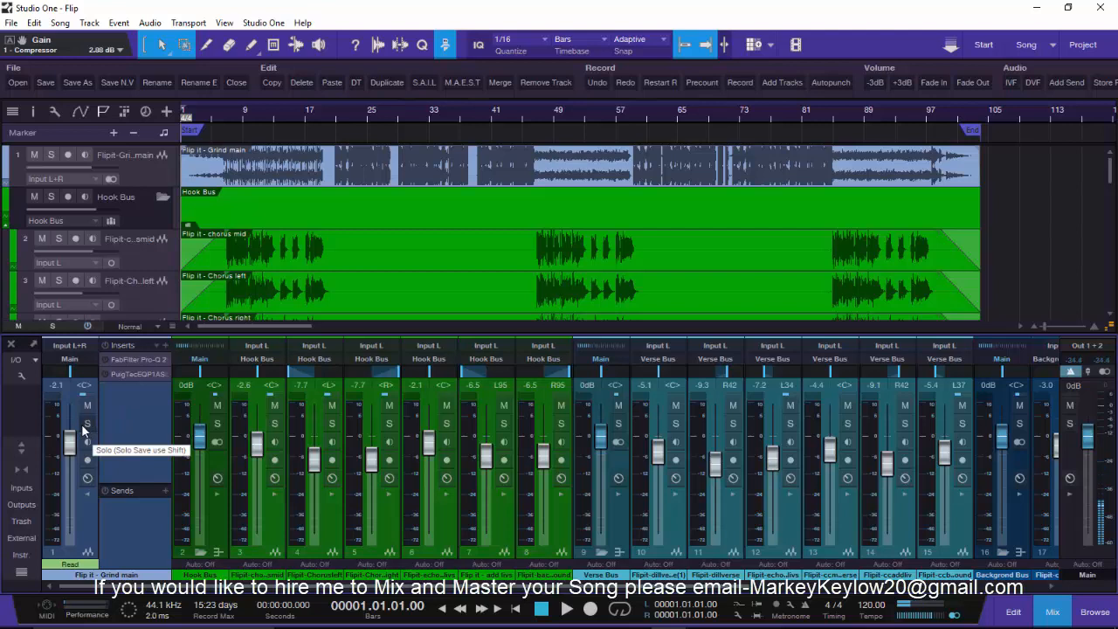
click(85, 427)
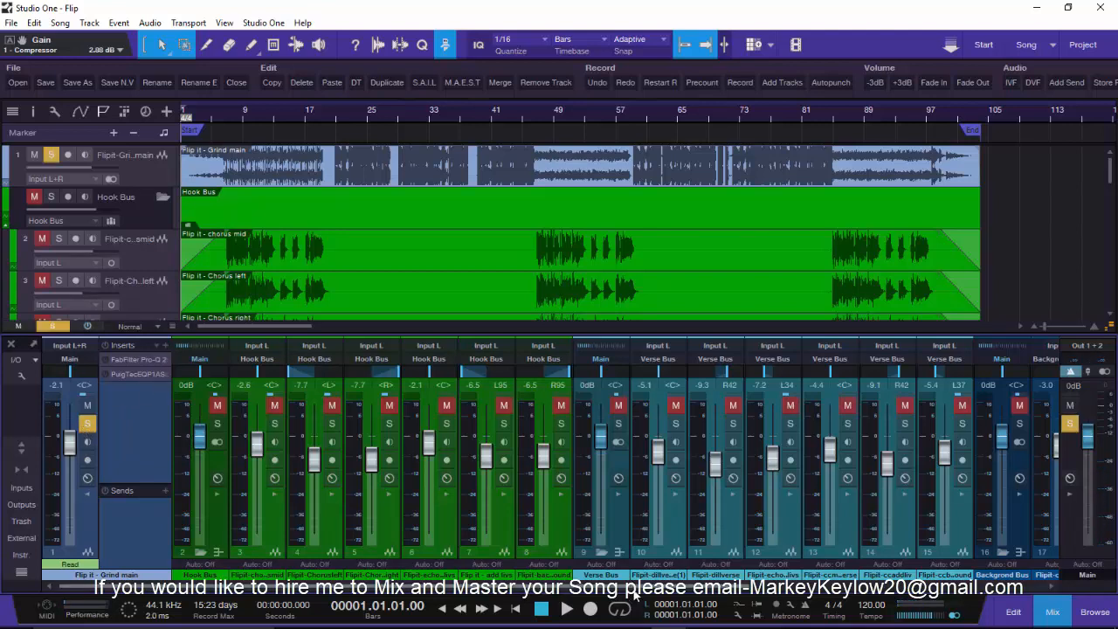
drag(645, 586, 1115, 480)
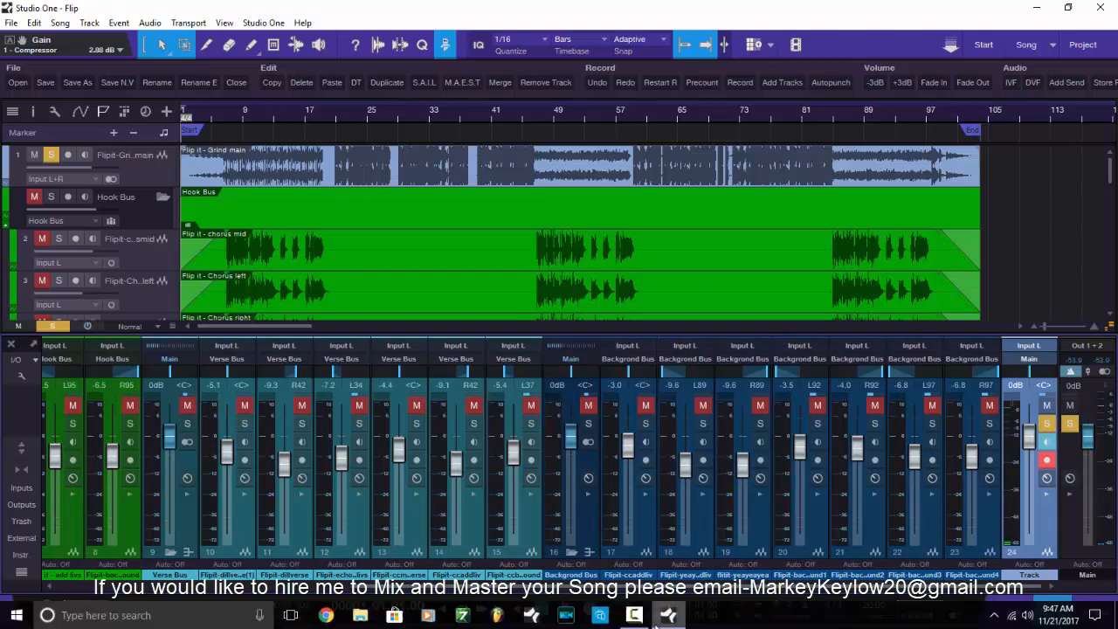
drag(568, 586, 250, 481)
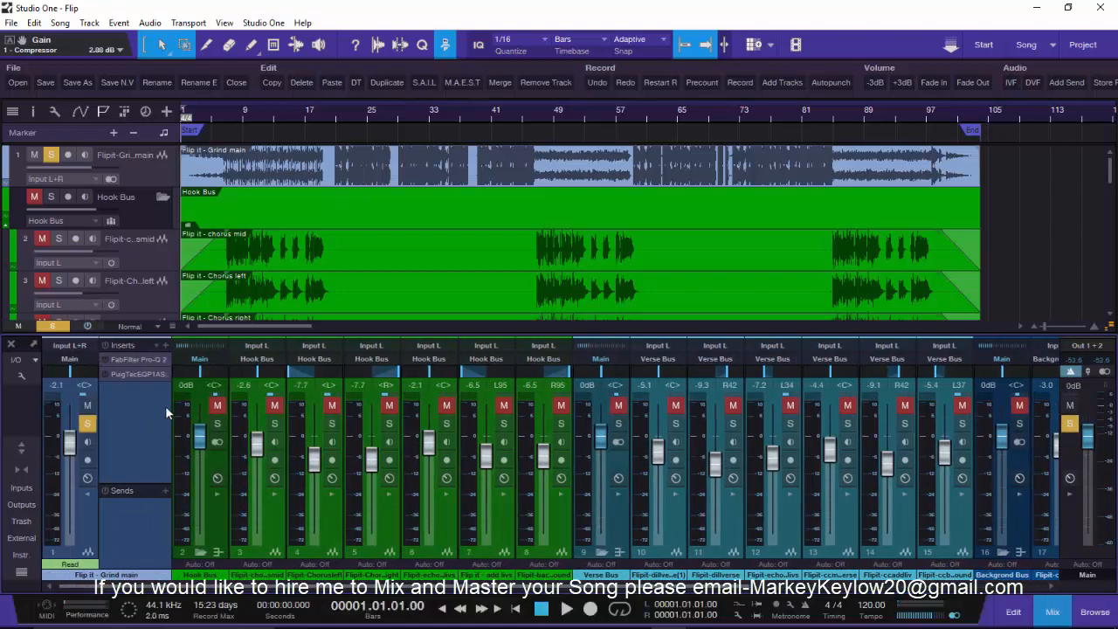
Place the playback position at bar 6 and toggle the FabFilter Pro-Q 2 insert on the Grind main channel
click(213, 117)
click(221, 116)
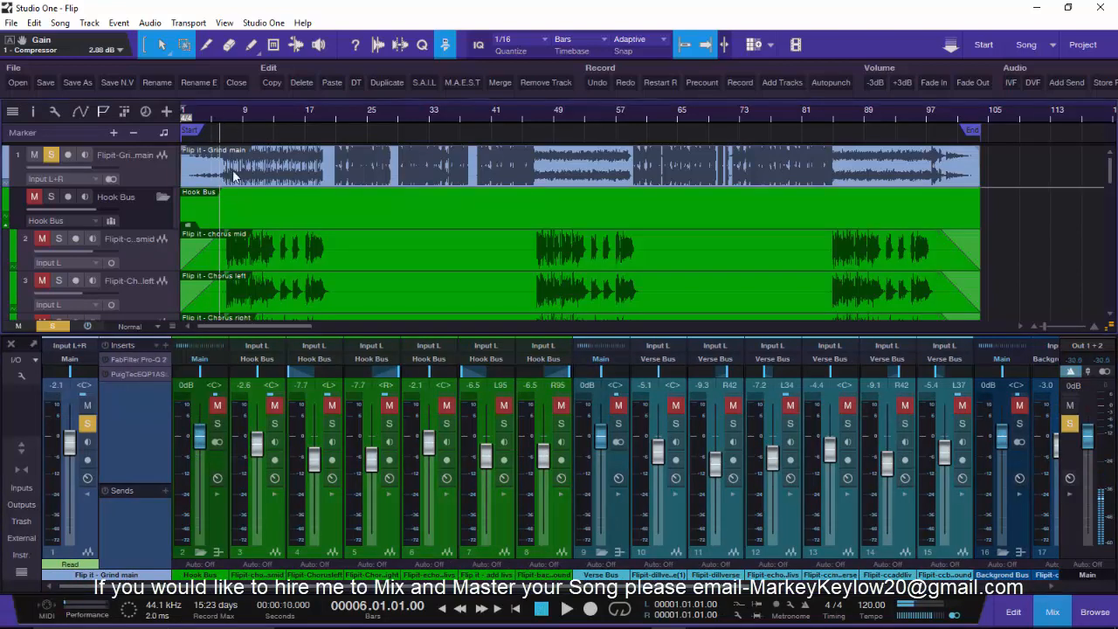
click(106, 360)
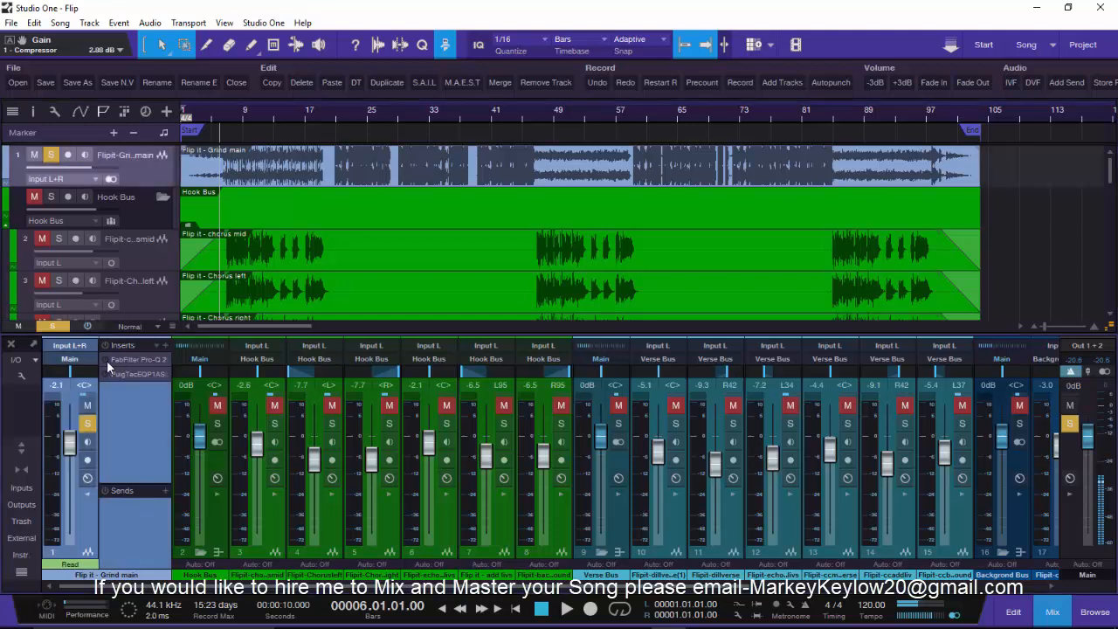
Open the Grind main channel's FabFilter Pro-Q 2 during playback, audition its 2 kHz boost in isolation, and close the equalizer
double_click(126, 361)
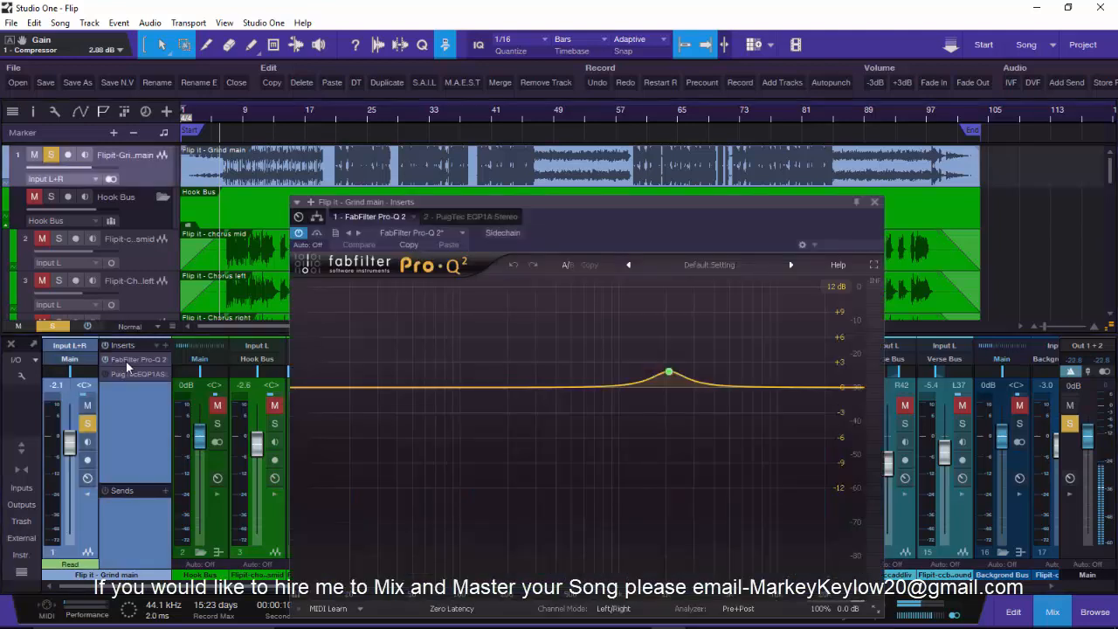
key(space)
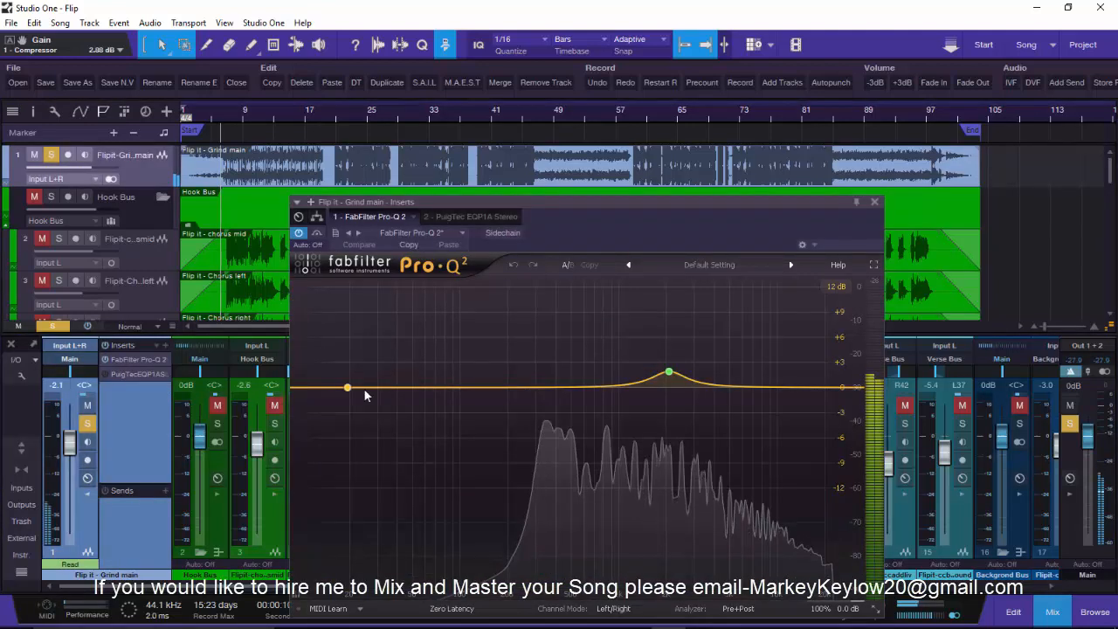
click(687, 335)
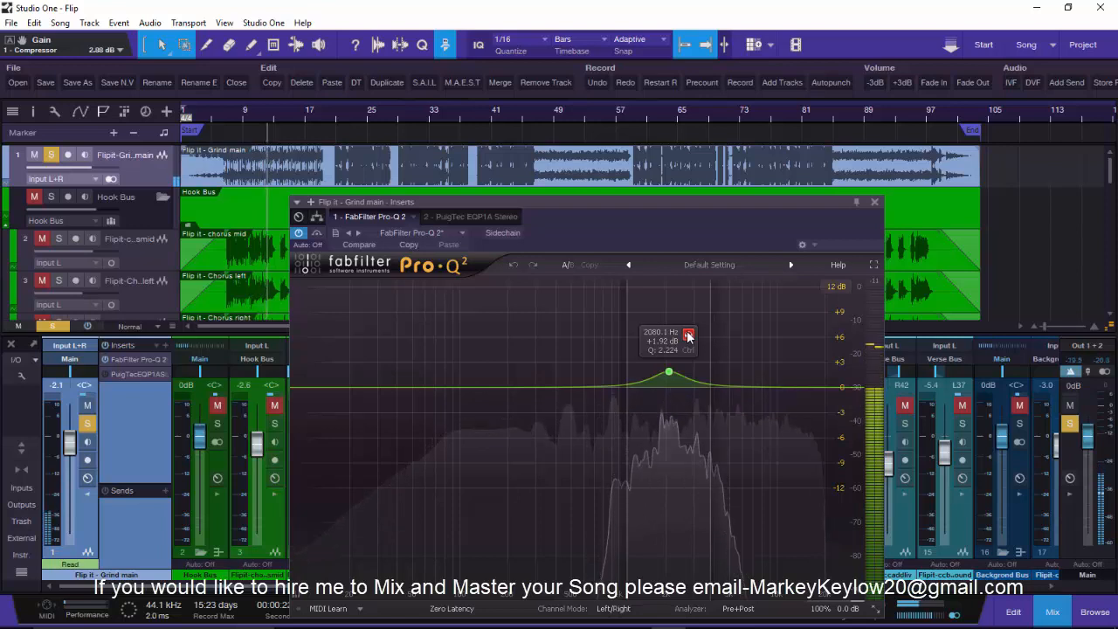
click(688, 335)
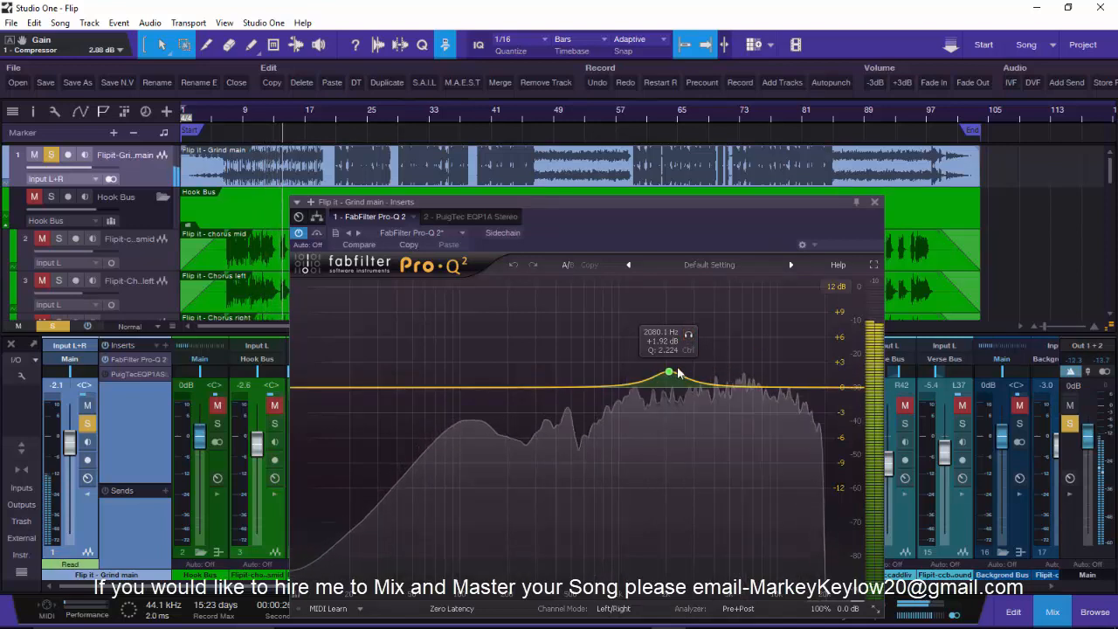
click(875, 203)
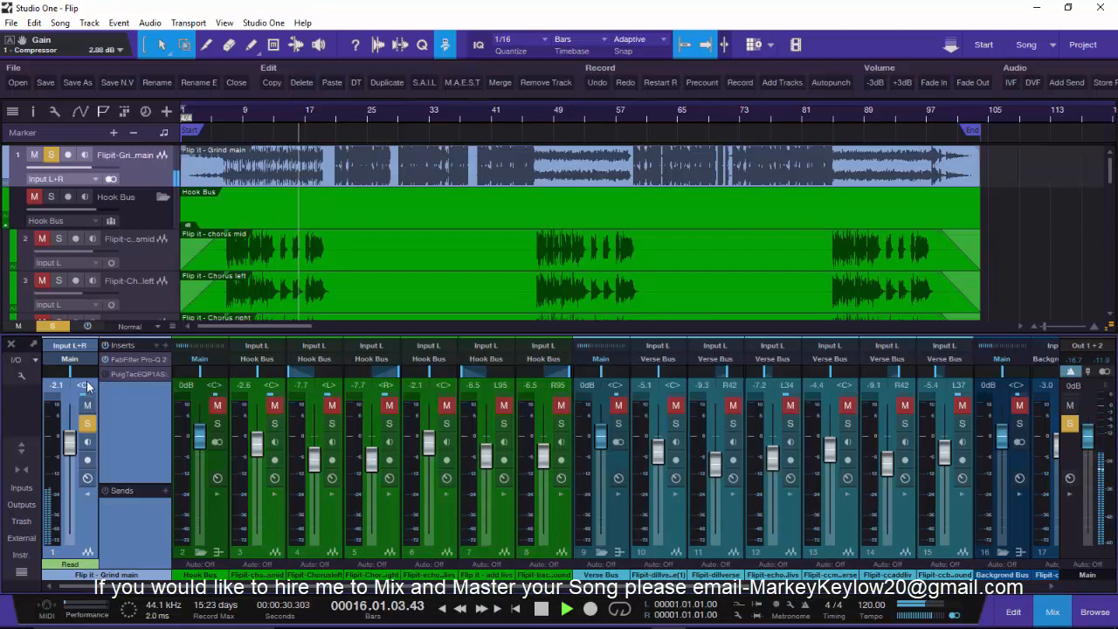
Open the Grind main channel's PuigTec EQP1A insert and inspect its low- and high-frequency boost settings
click(119, 374)
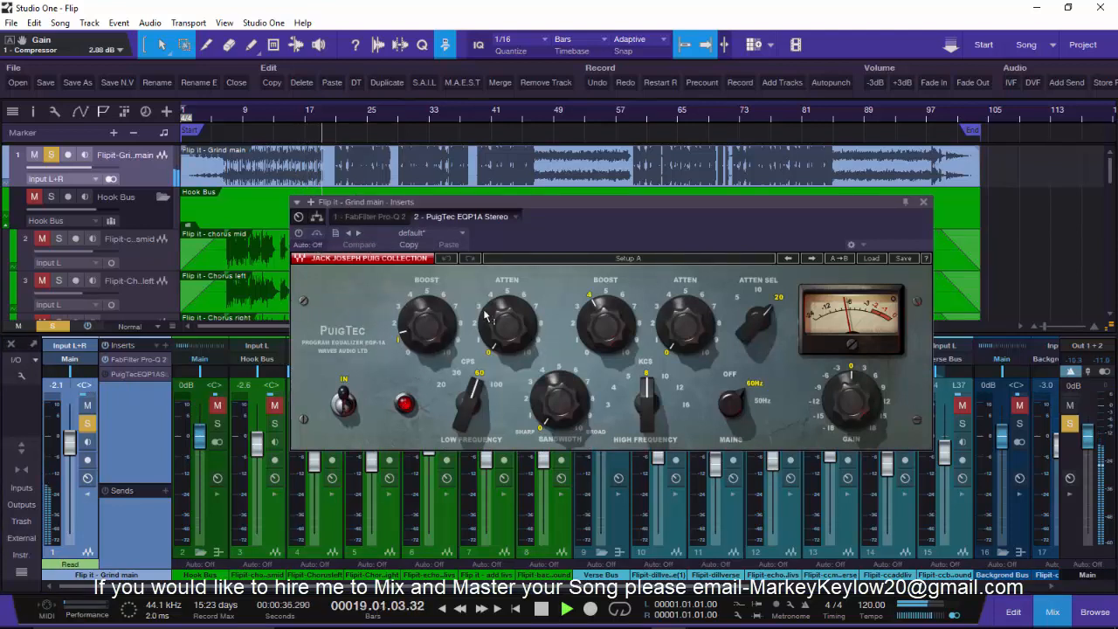
mouse_move(446, 325)
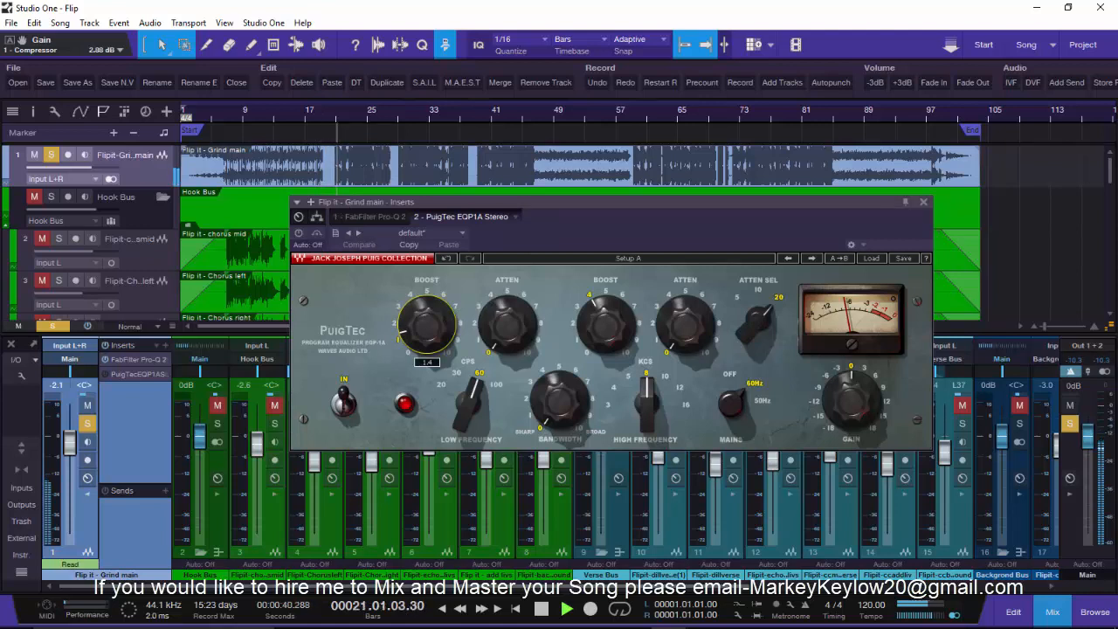
mouse_move(614, 343)
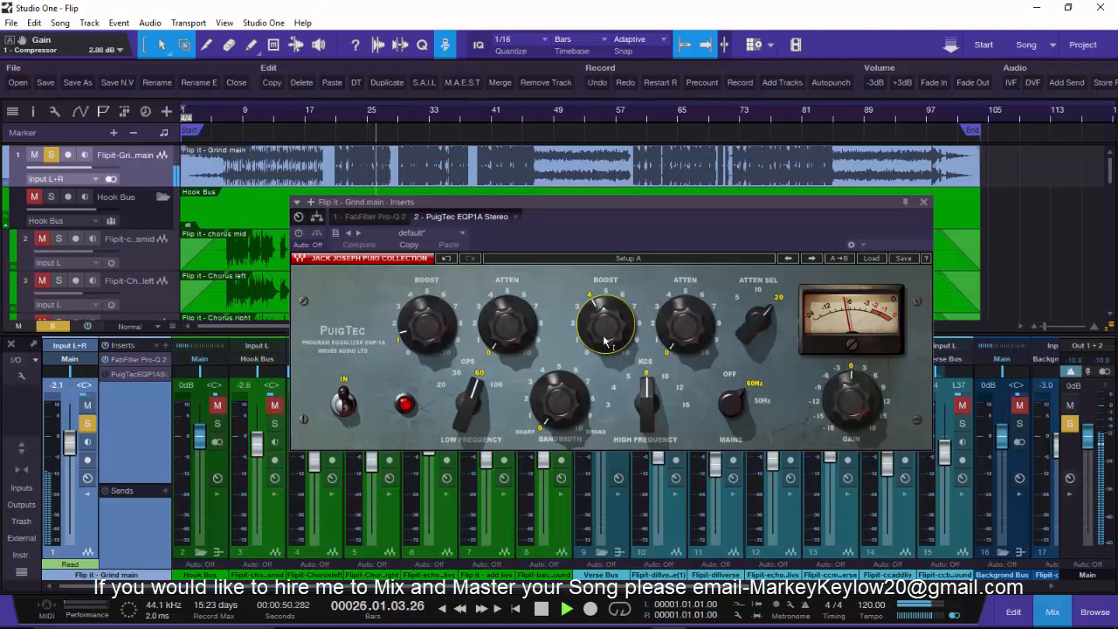
Compare the beat with the Grind main inserts bypassed and active, leaving both inserts enabled
click(105, 375)
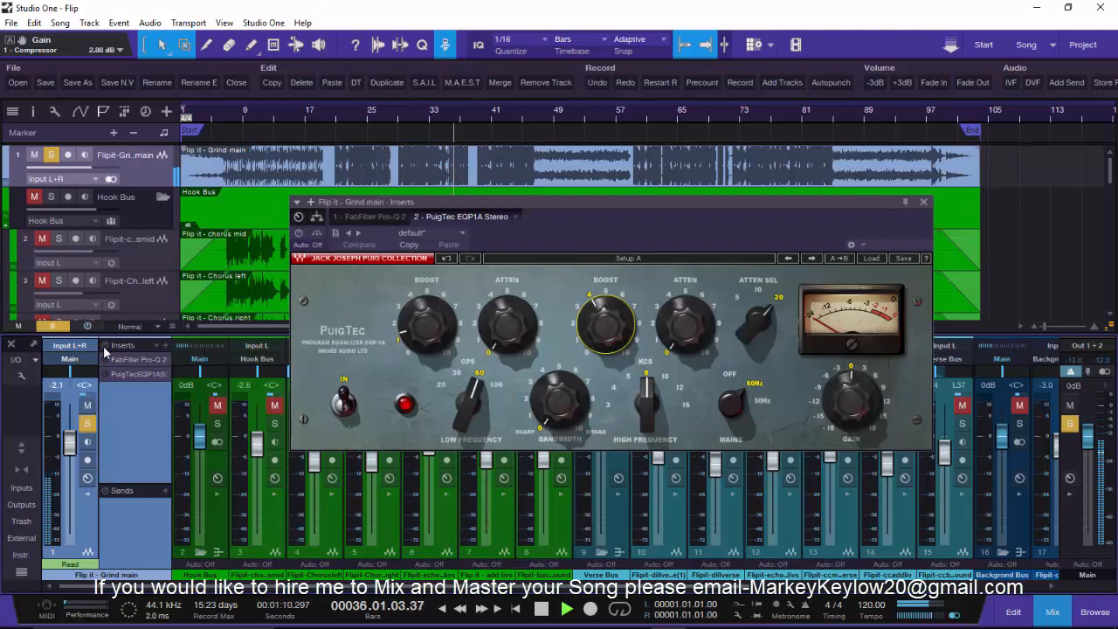
click(104, 346)
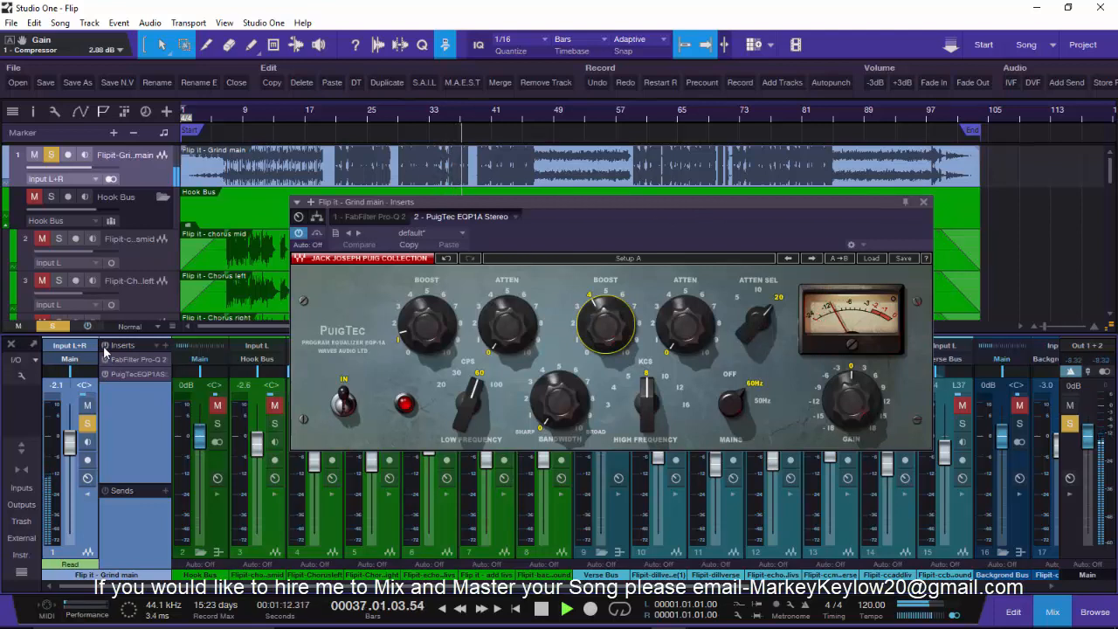
click(104, 346)
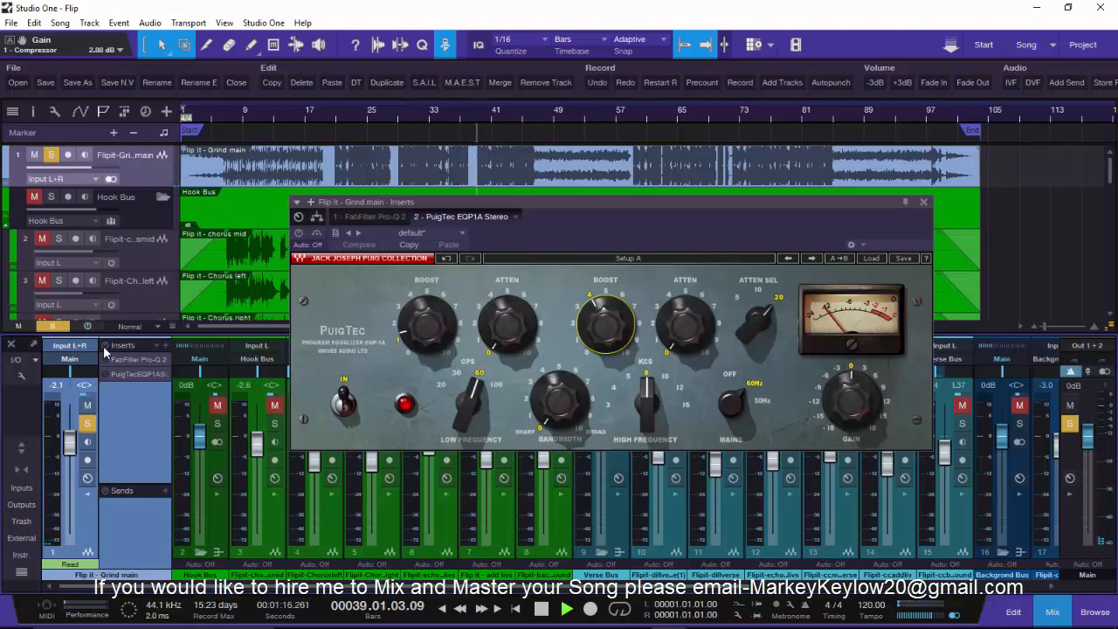
click(104, 347)
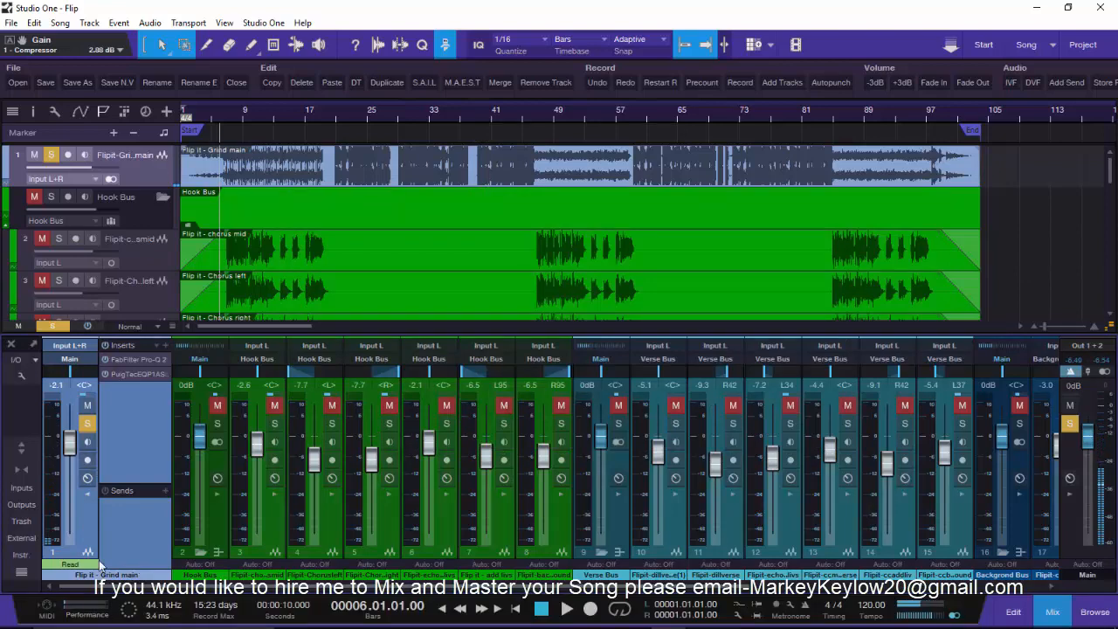
Clear the solo on the Grind main channel and across the mix, and collapse that channel's inserts
click(88, 425)
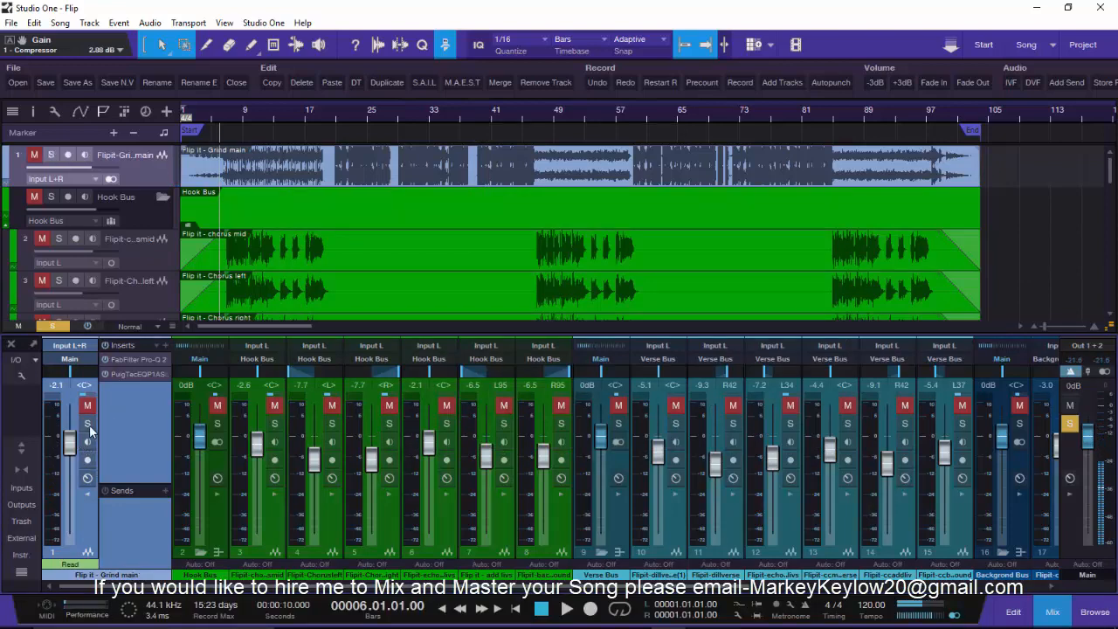
click(52, 326)
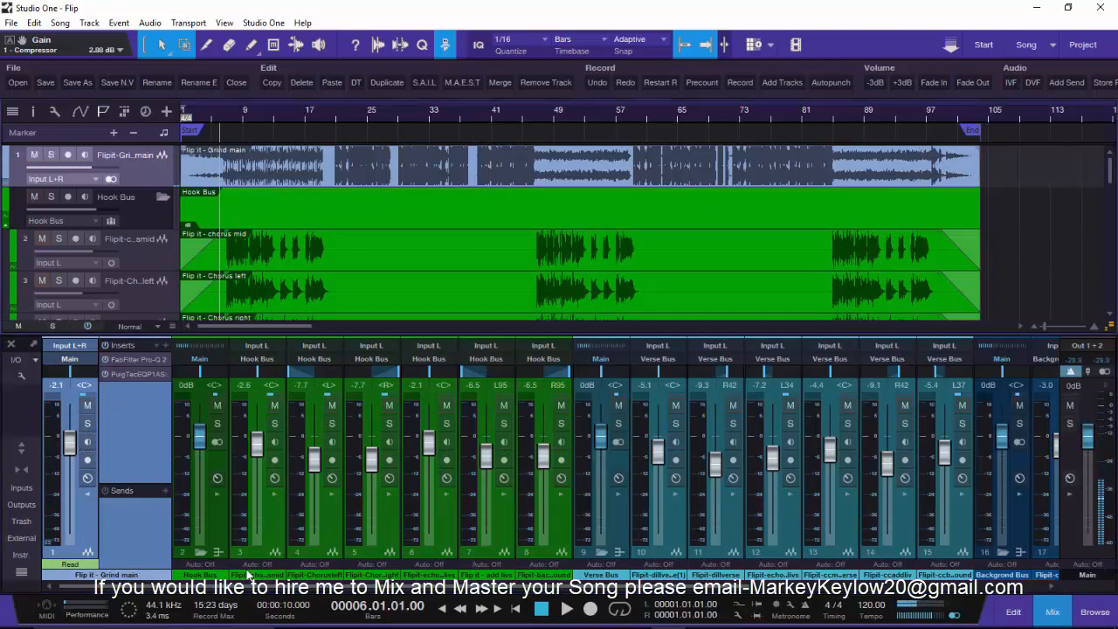
click(86, 495)
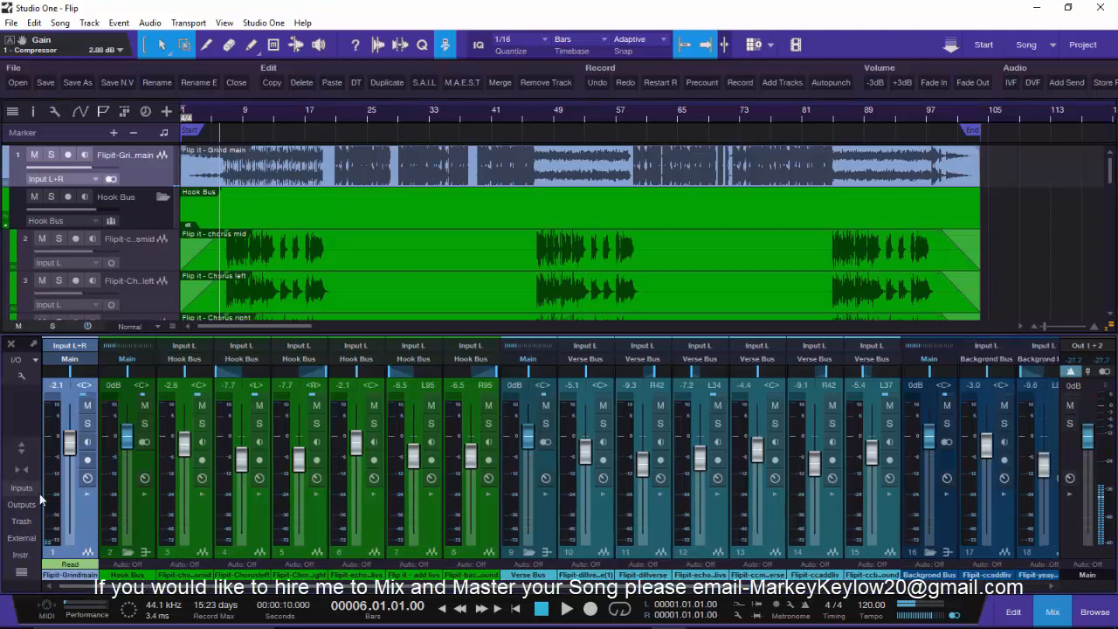
Play the full mix from bar 6 and show the Hook Bus inserts
key(space)
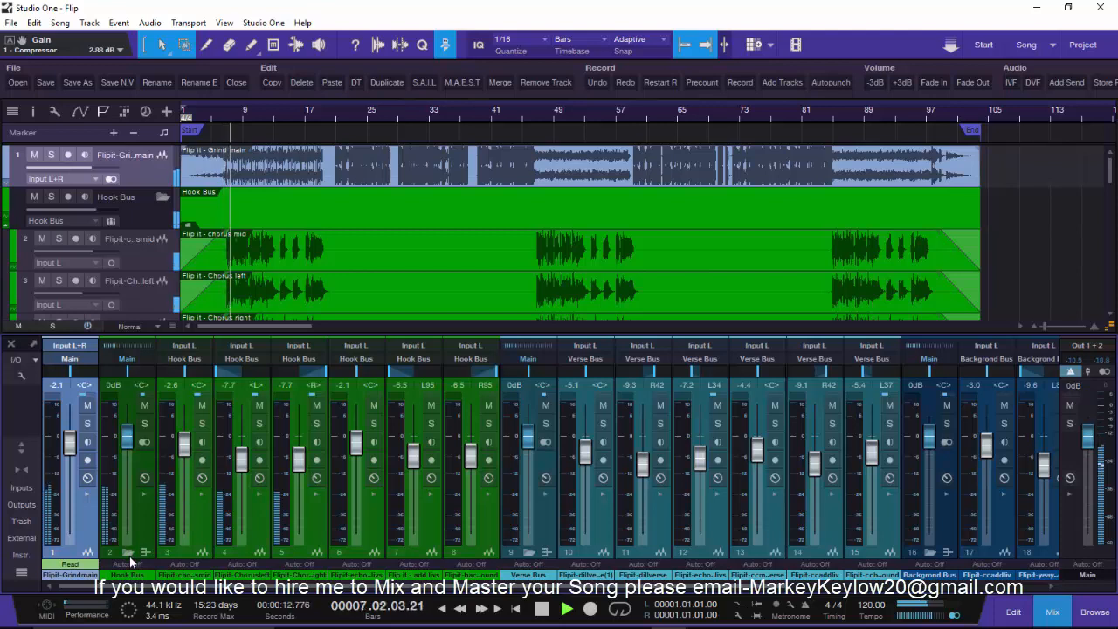
click(145, 496)
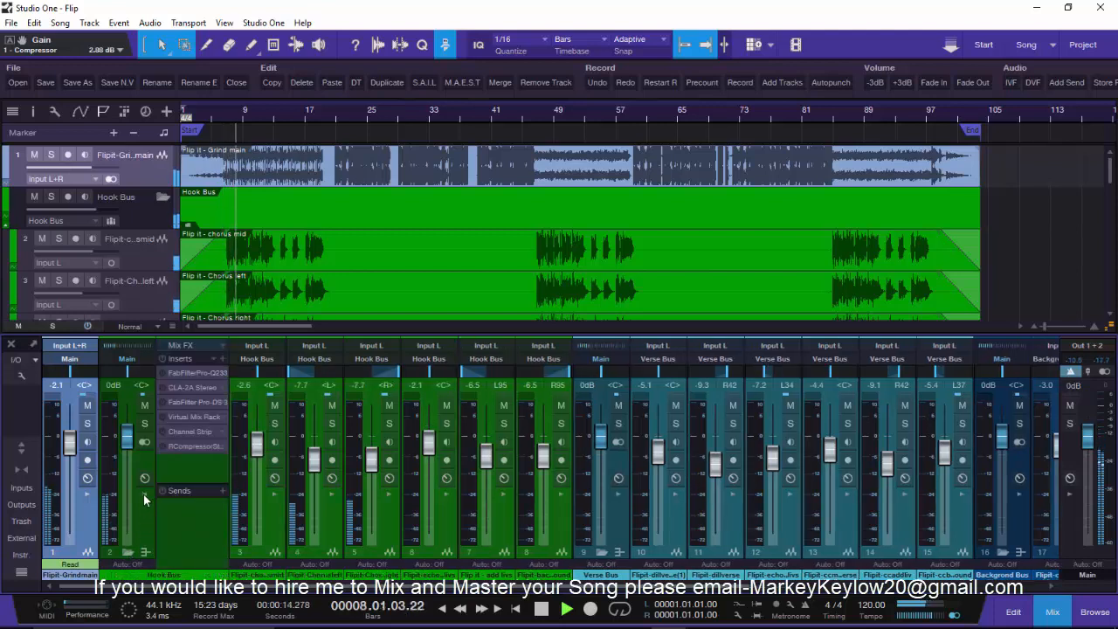
key(space)
Open the Hook Bus FabFilter Pro-Q 2, inspect its equalizer bands, and enable it for playback of the hook
click(184, 374)
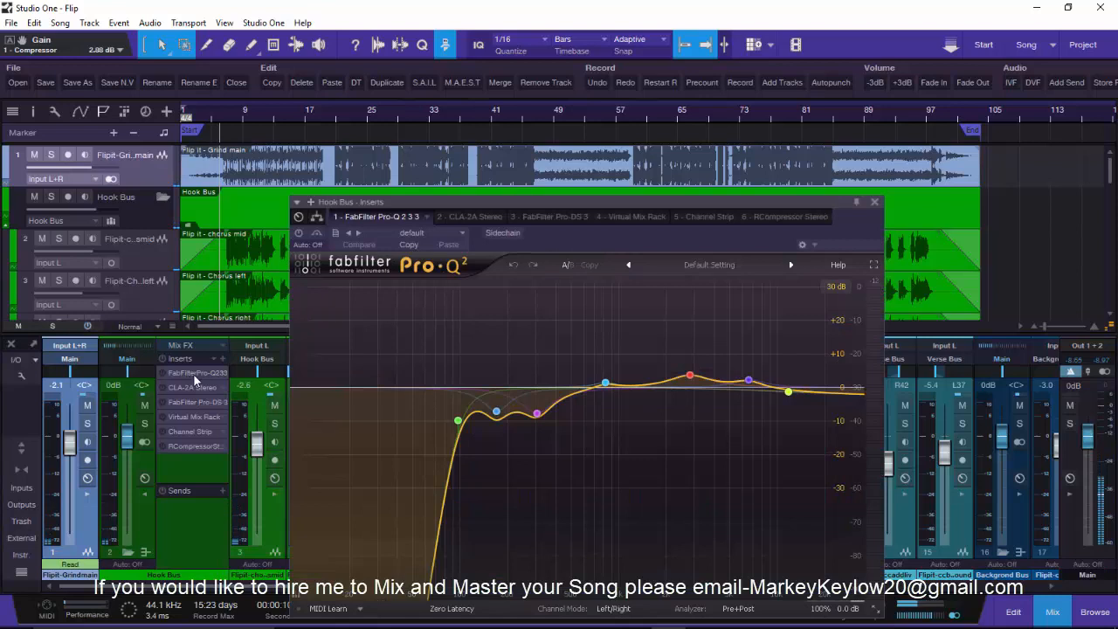
drag(492, 133, 503, 118)
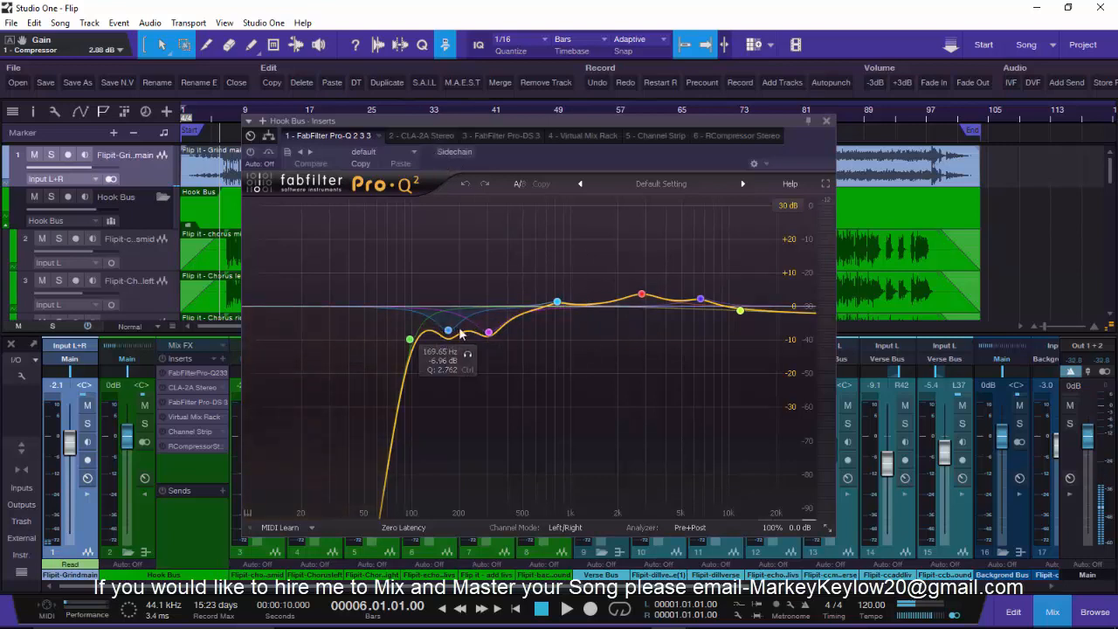
click(250, 154)
key(space)
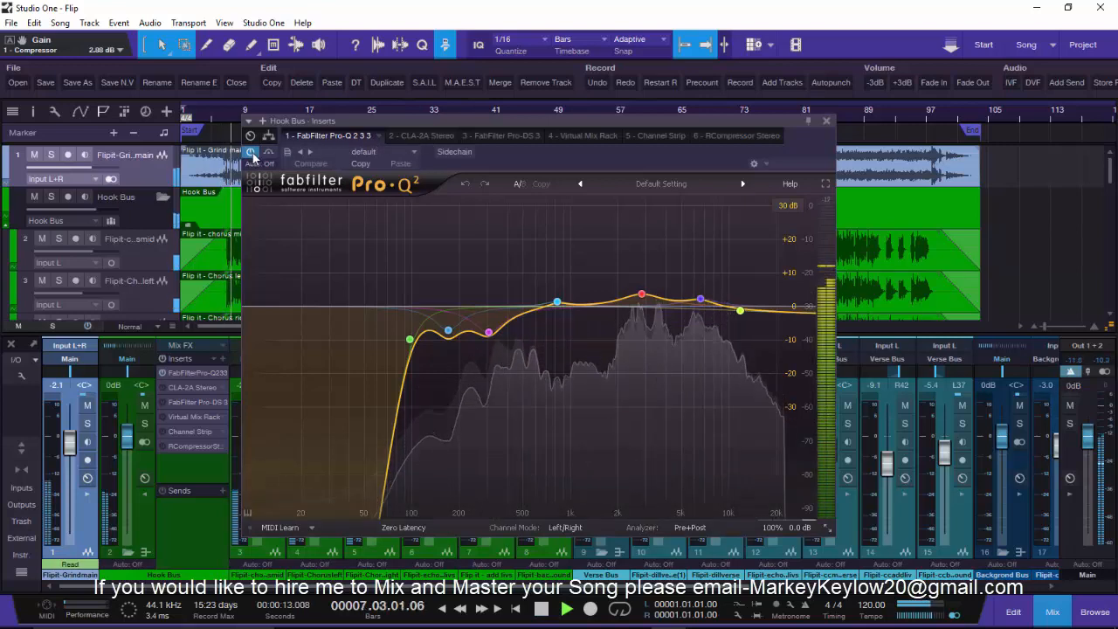
Enable the Hook Bus CLA-2A, FabFilter Pro-DS, Virtual Mix Rack, Channel Strip and RCompressor one after another during playback
click(425, 137)
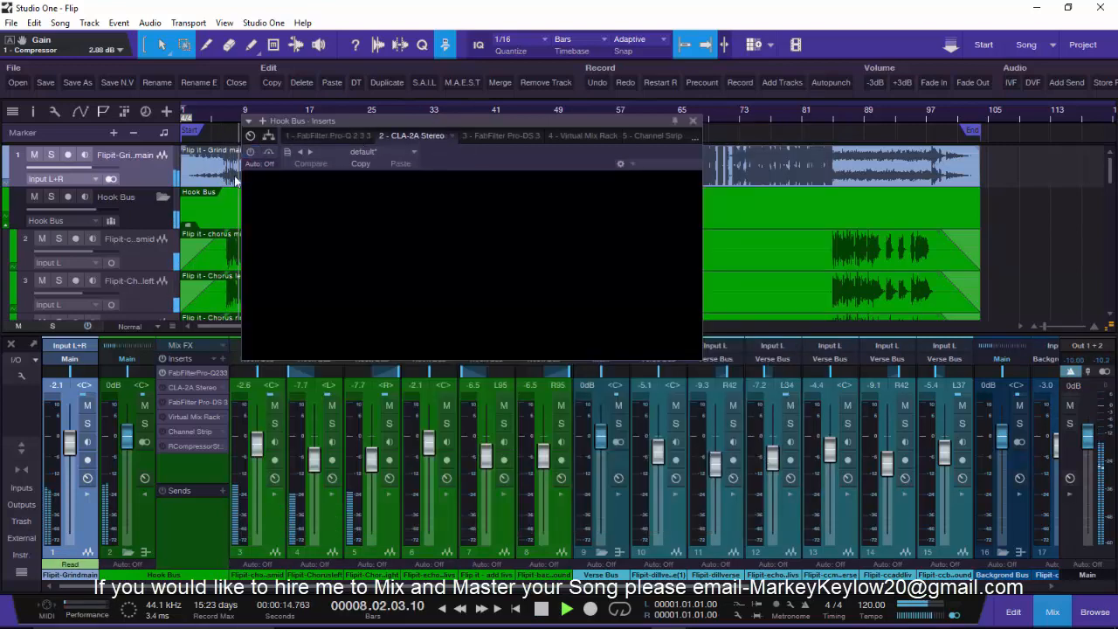
click(478, 138)
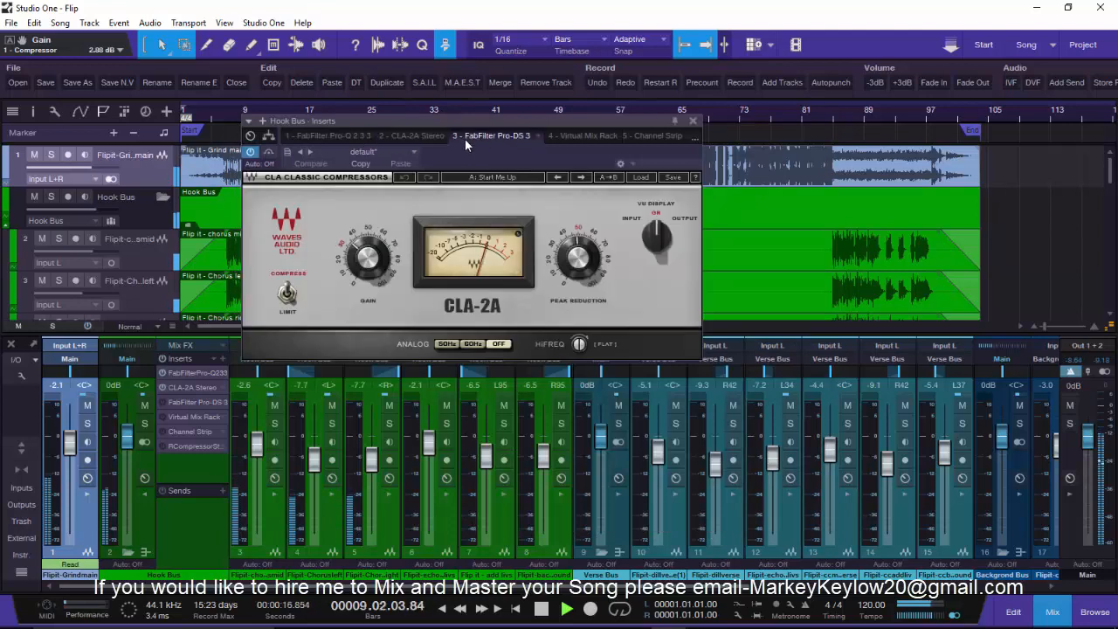
click(572, 137)
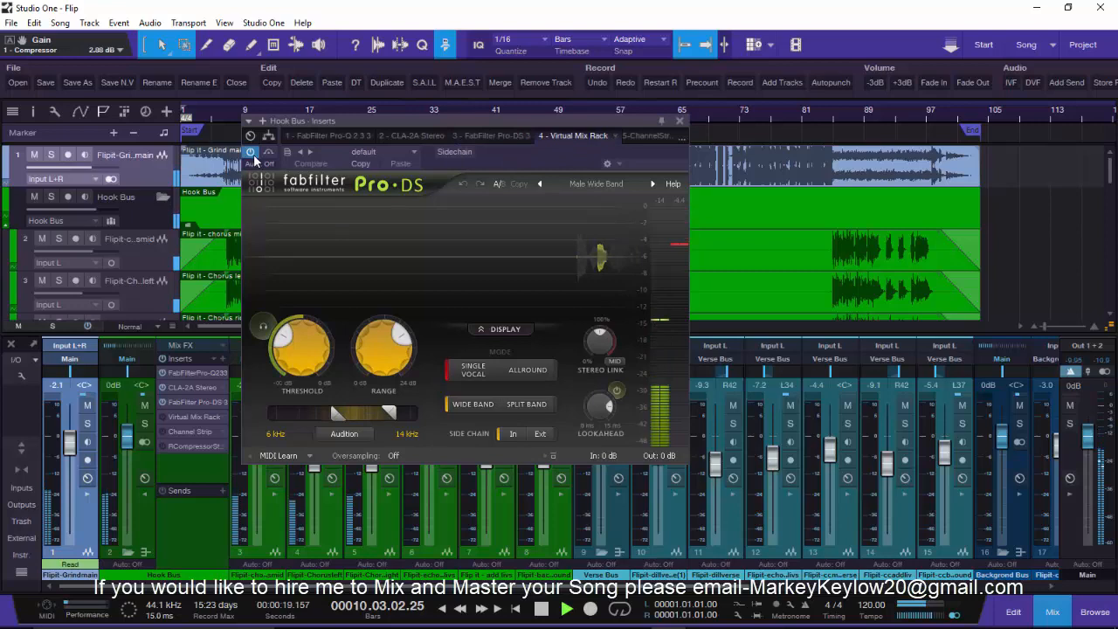
click(656, 137)
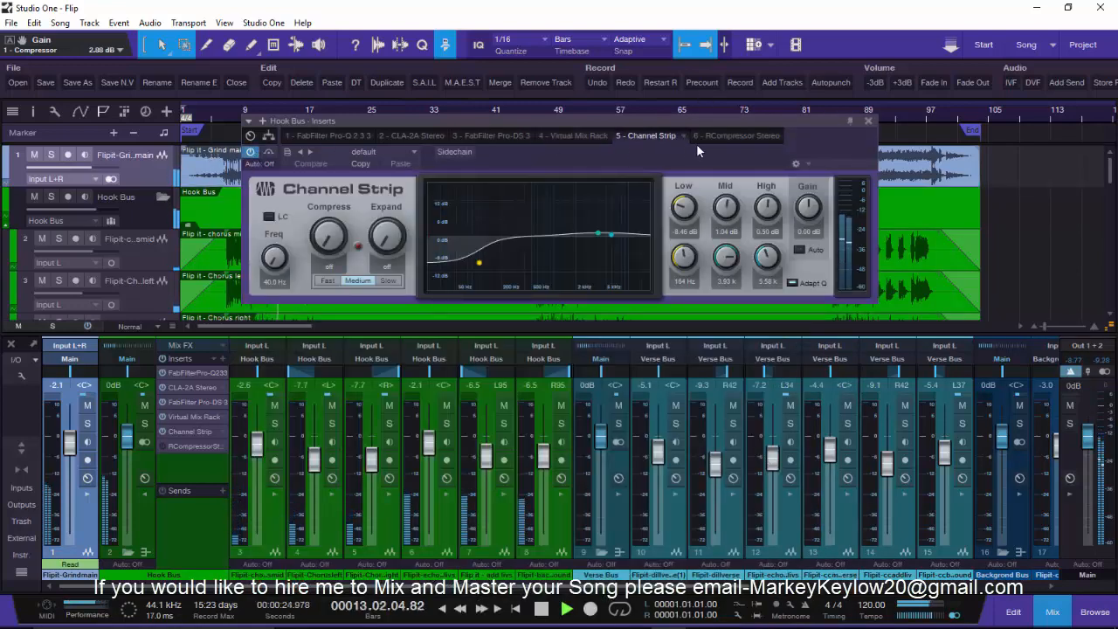
click(696, 138)
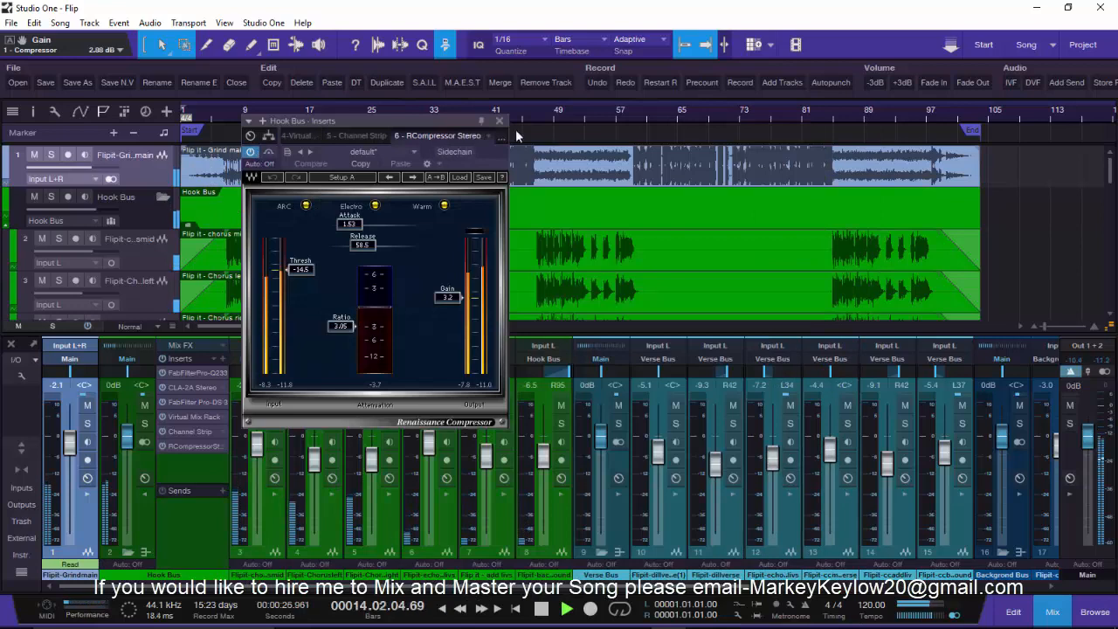
click(499, 120)
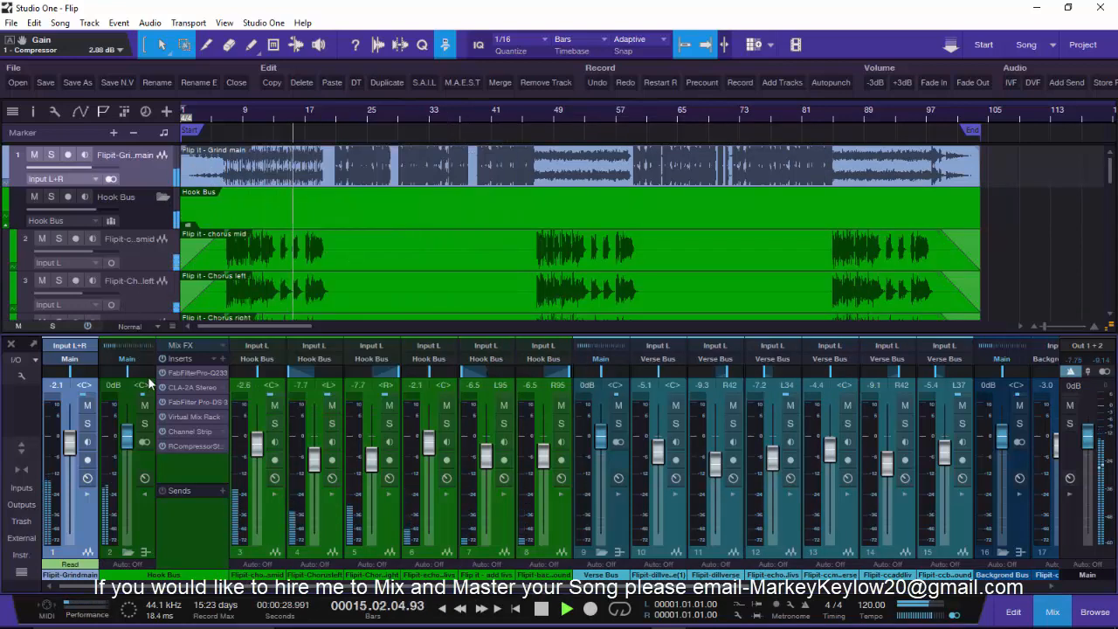
Replay the hook from bar 6 to compare the Hook Bus inserts bypassed and active
key(space)
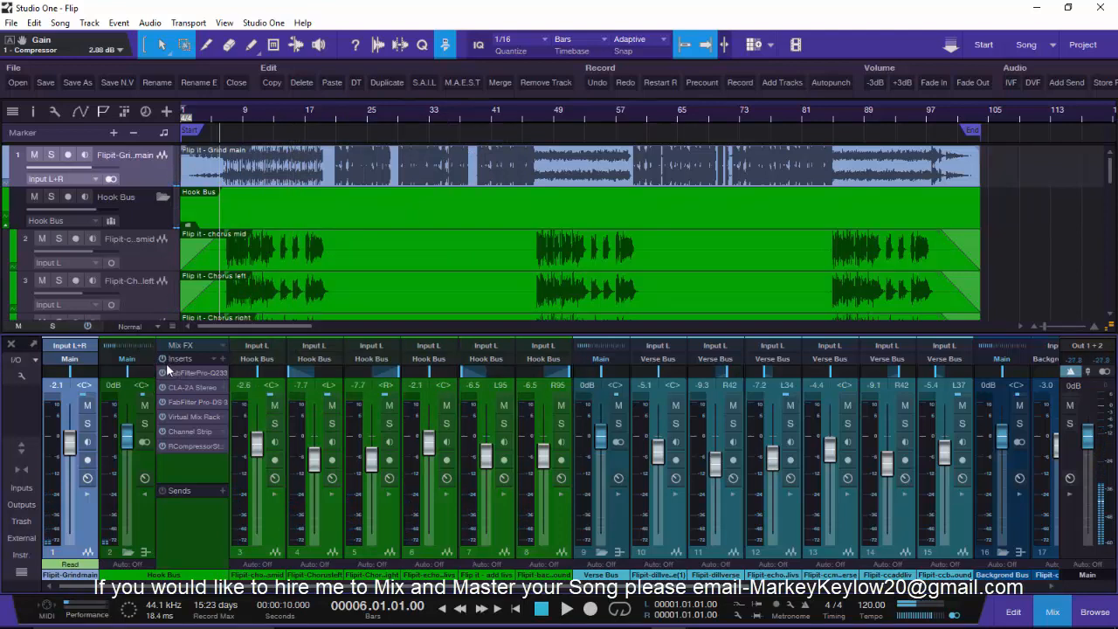
key(space)
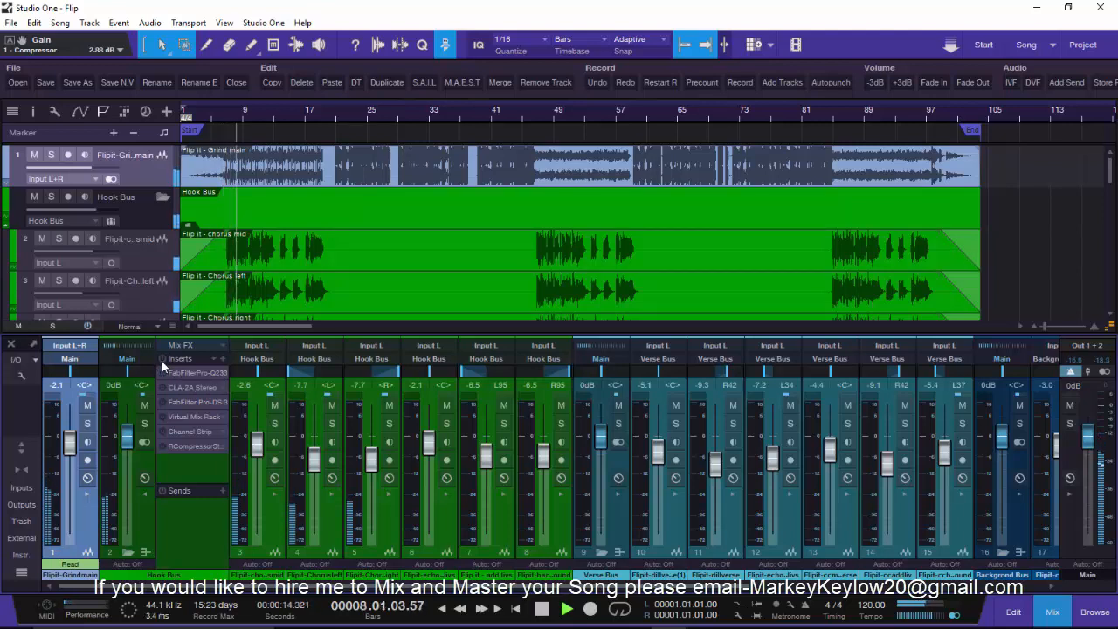
key(space)
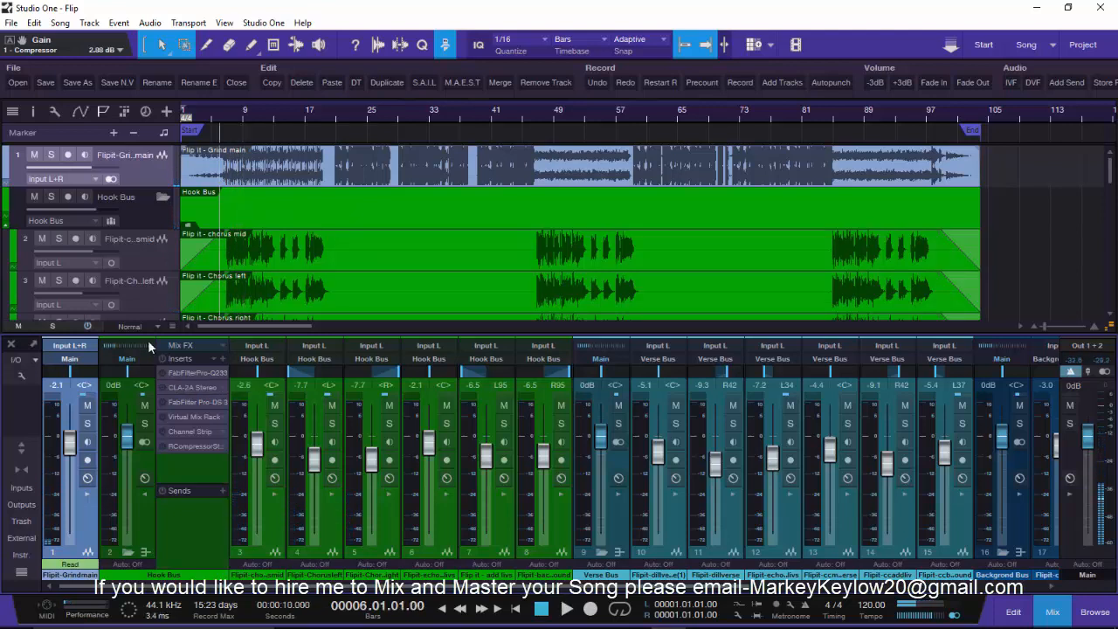
key(space)
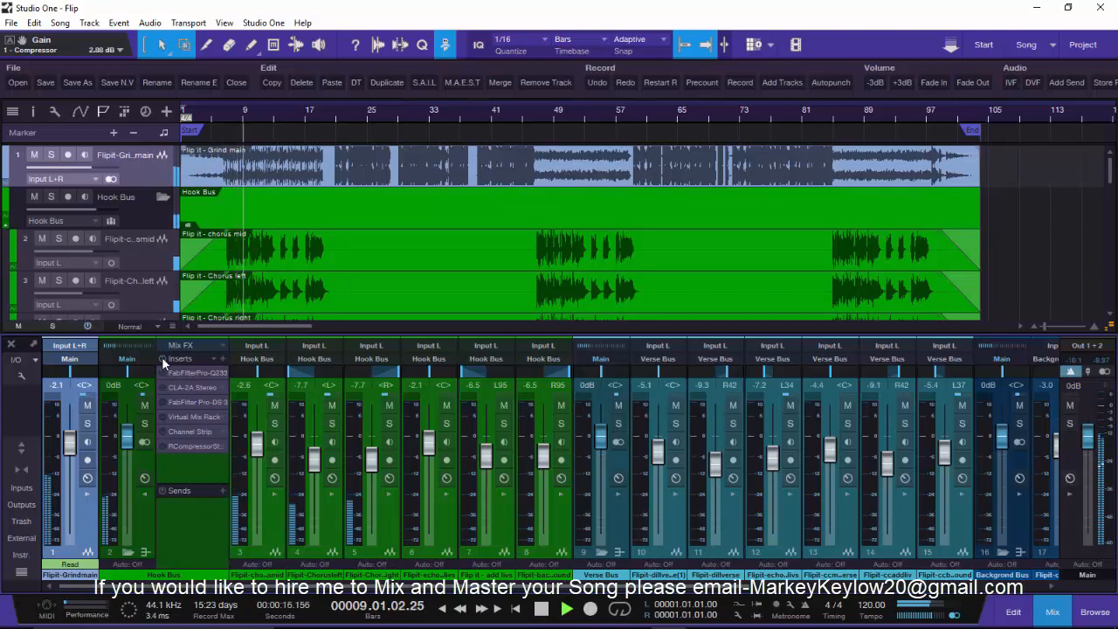
key(space)
Show the Verse Bus inserts in the mixer and start playback from bar 6
drag(194, 587, 430, 621)
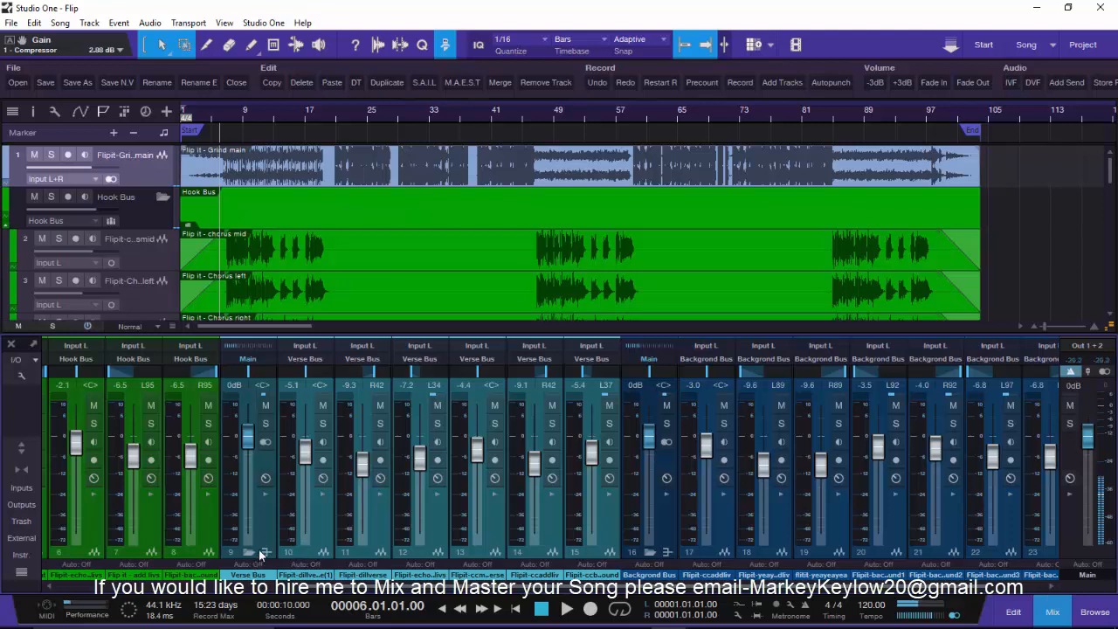
click(266, 492)
key(space)
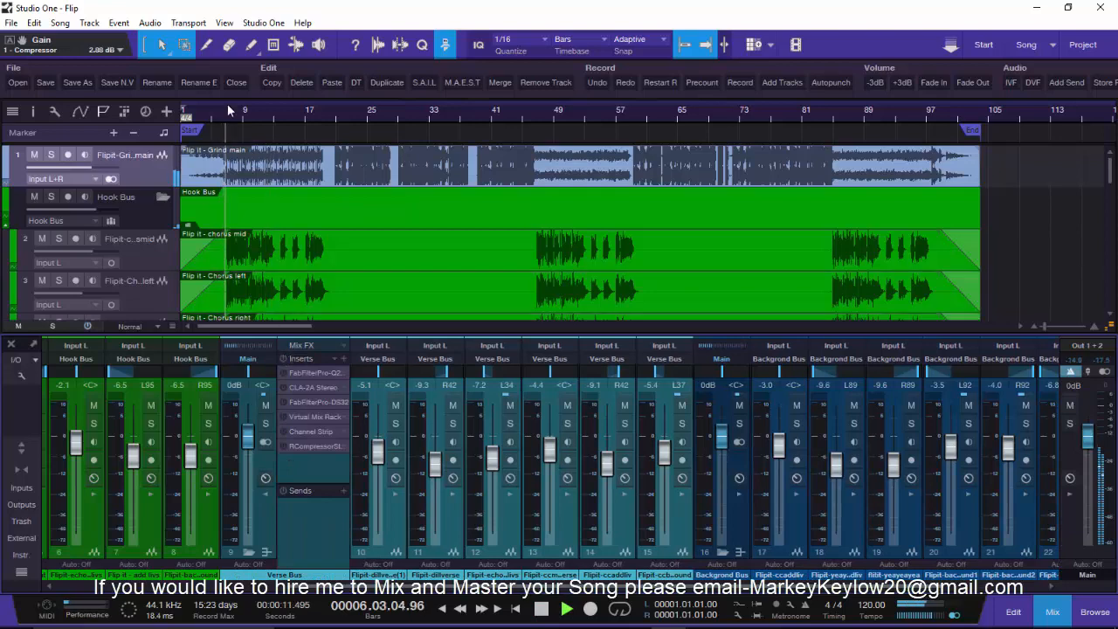
Locate the verse vocals in the arrangement and move playback to about bar 20, just before they start
scroll(227, 107, up, 4)
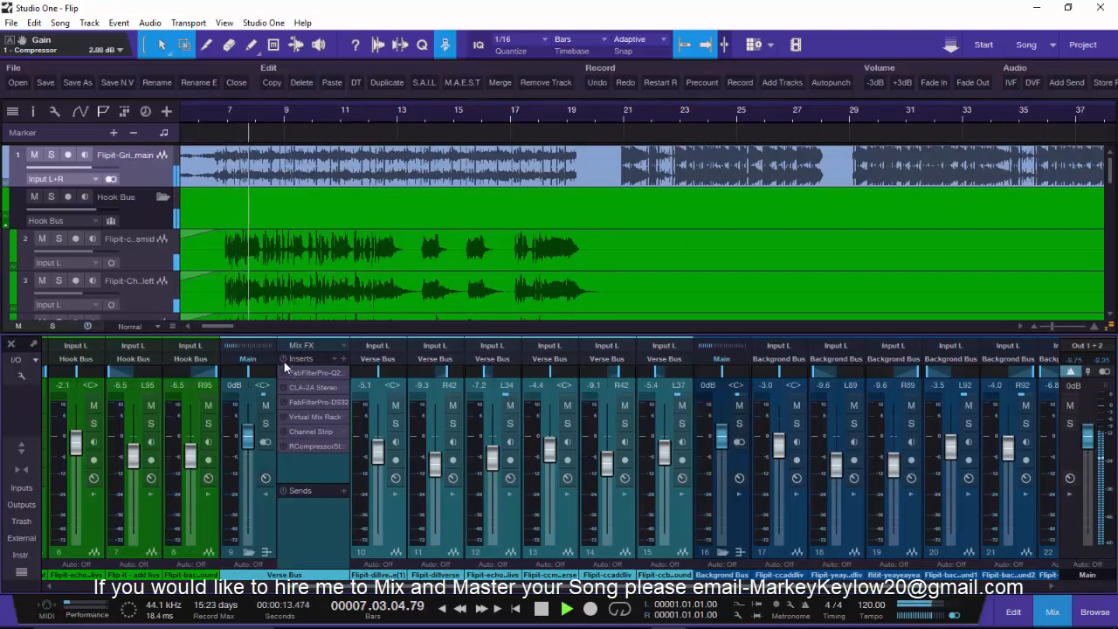
scroll(292, 160, down, 5)
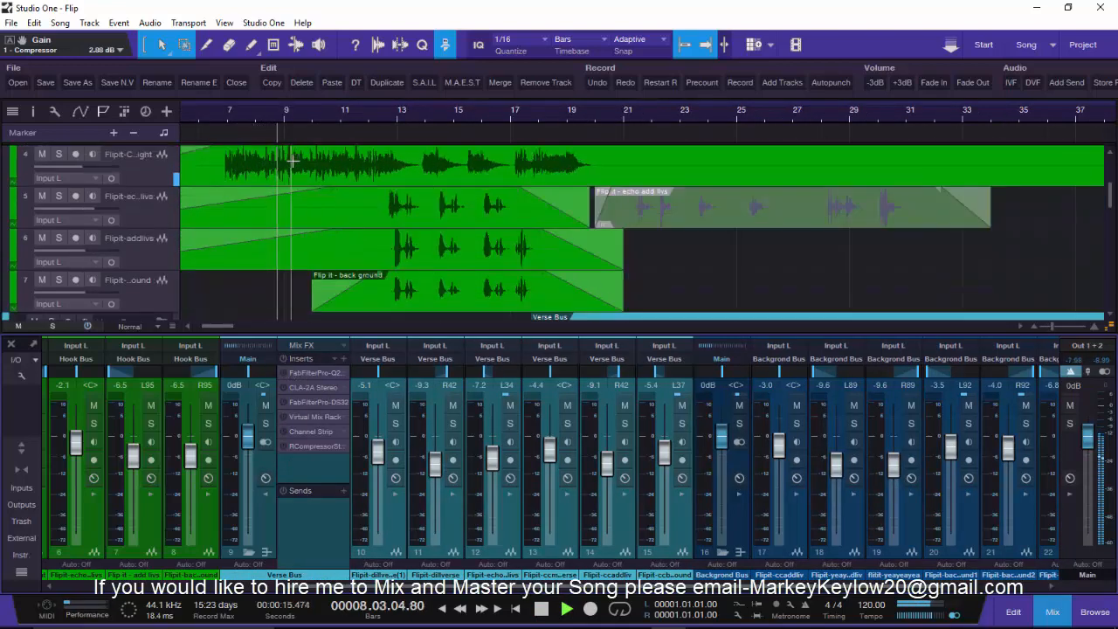
click(609, 115)
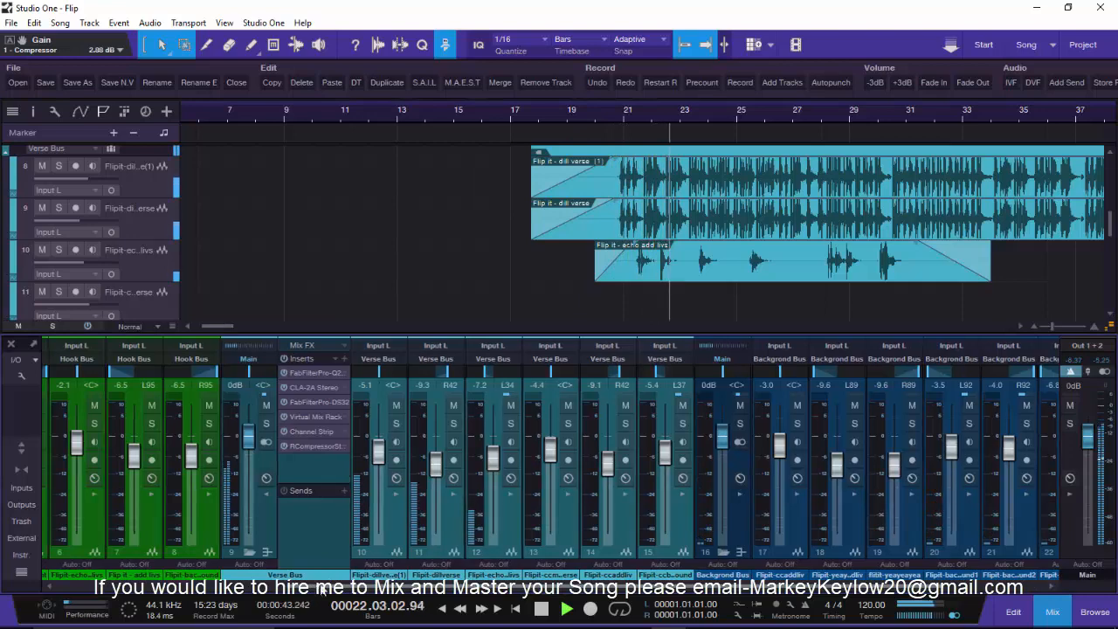
Check the Background Bus inserts in the mixer while the verse plays, and collapse them again
scroll(318, 590, right, 1)
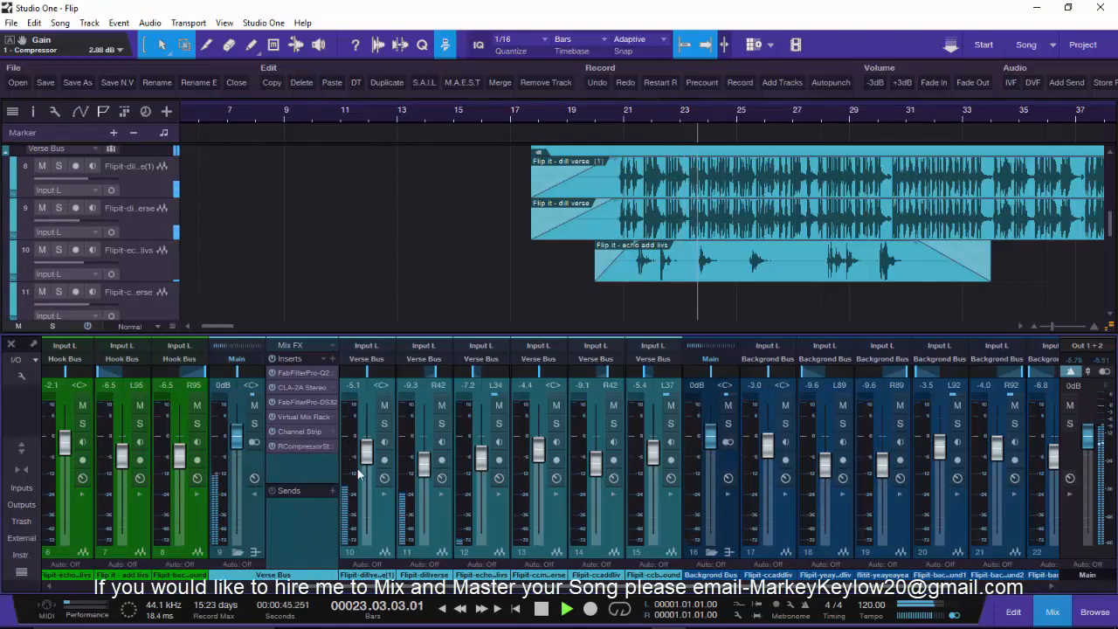
scroll(421, 591, right, 3)
scroll(421, 591, right, 8)
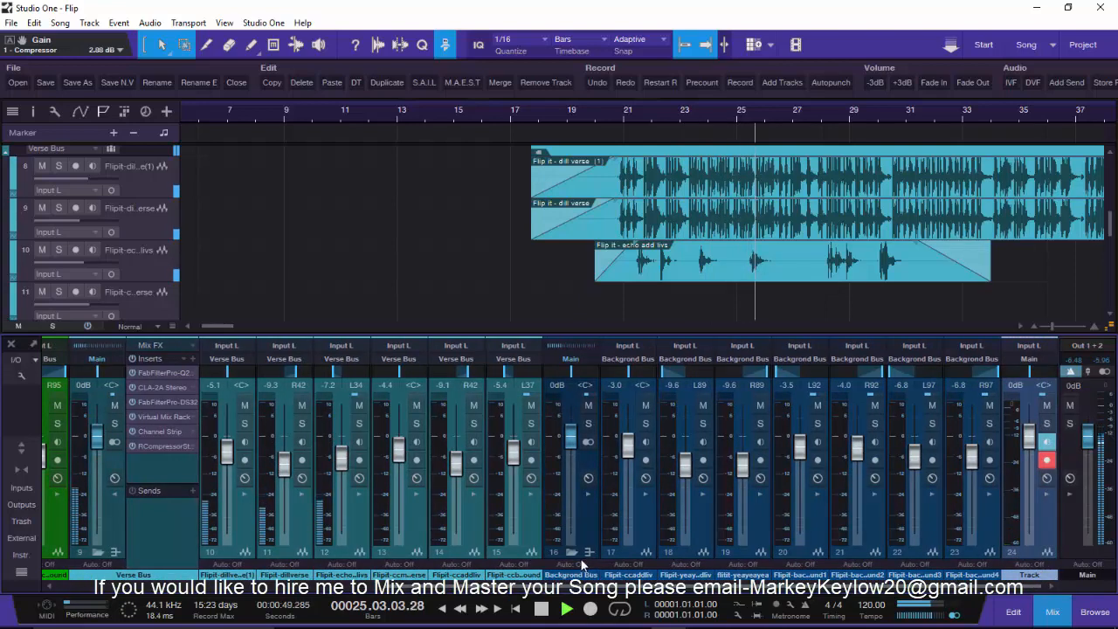
click(589, 492)
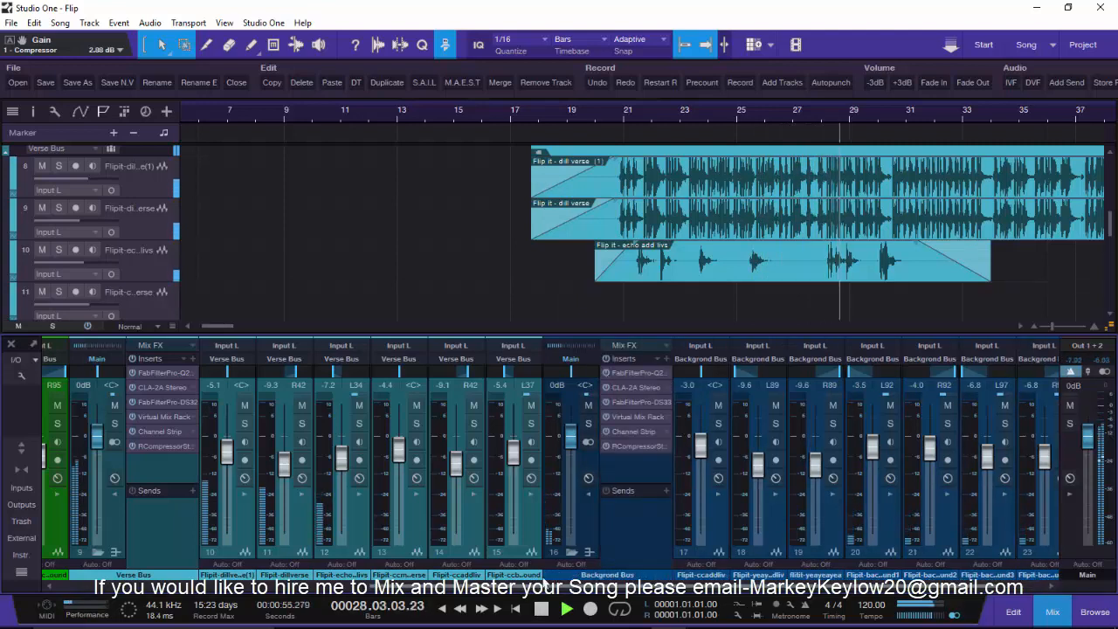
drag(572, 586, 669, 585)
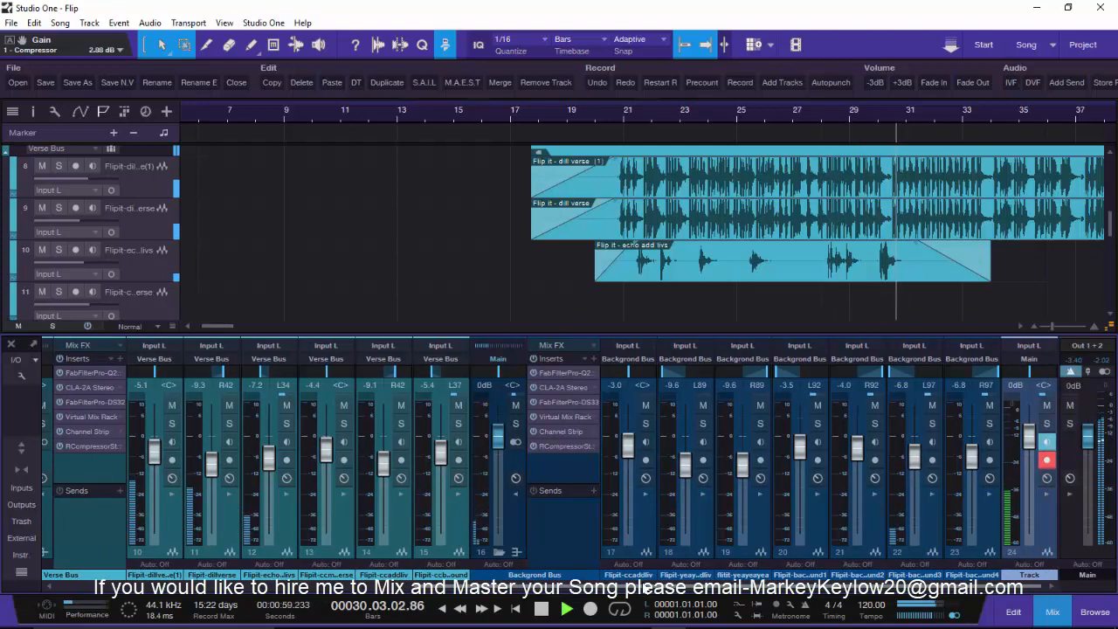
click(516, 493)
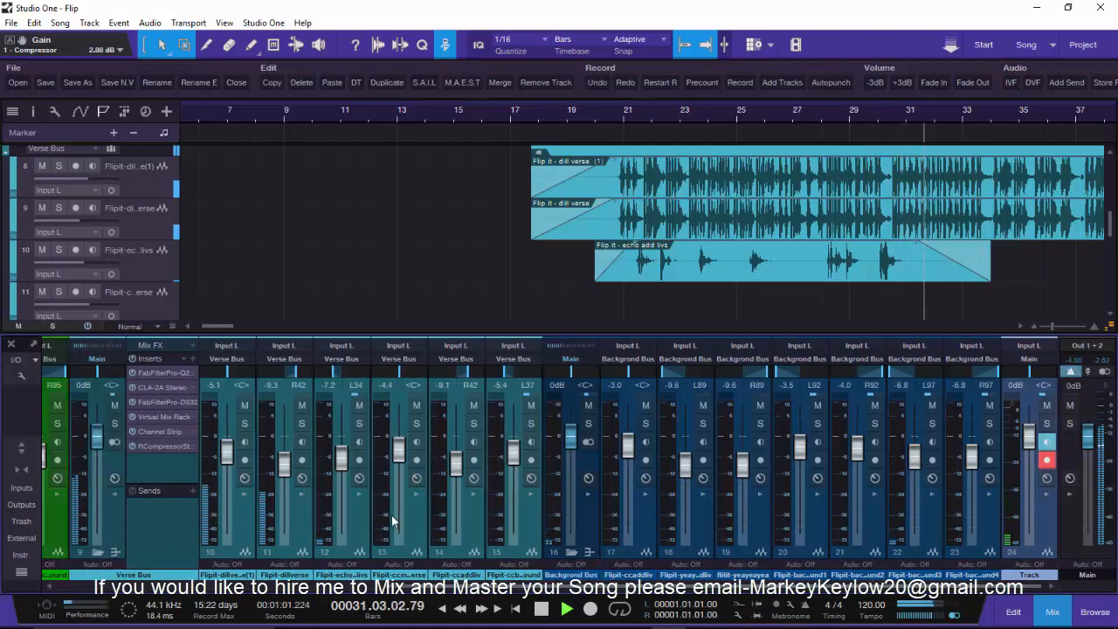
Check the Verse Bus inserts in the mixer, leave them collapsed and stop playback
click(115, 494)
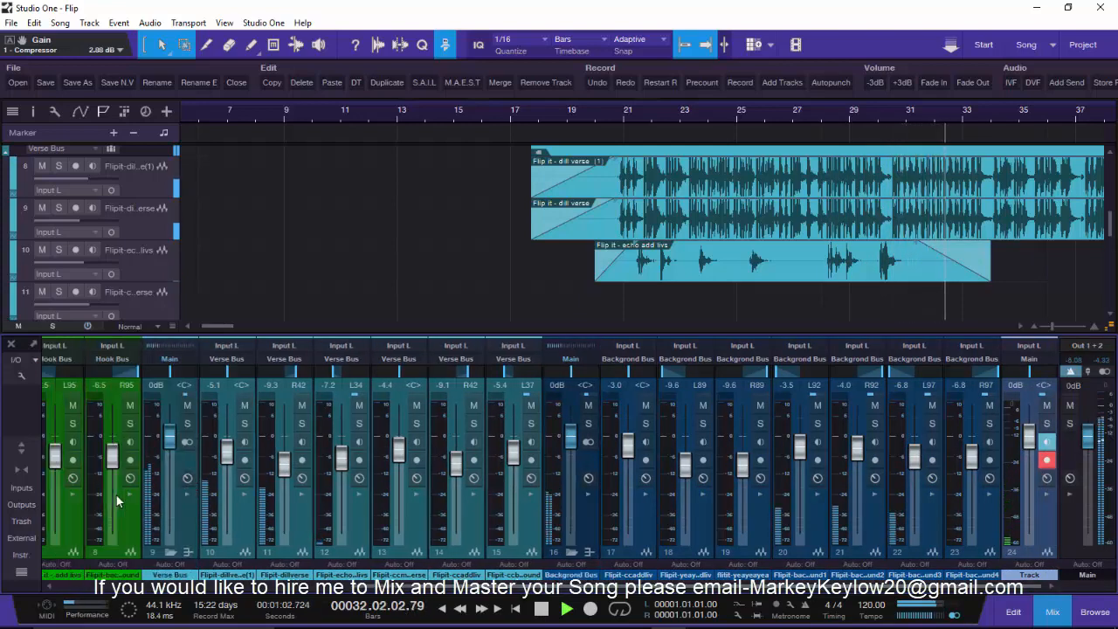
click(188, 493)
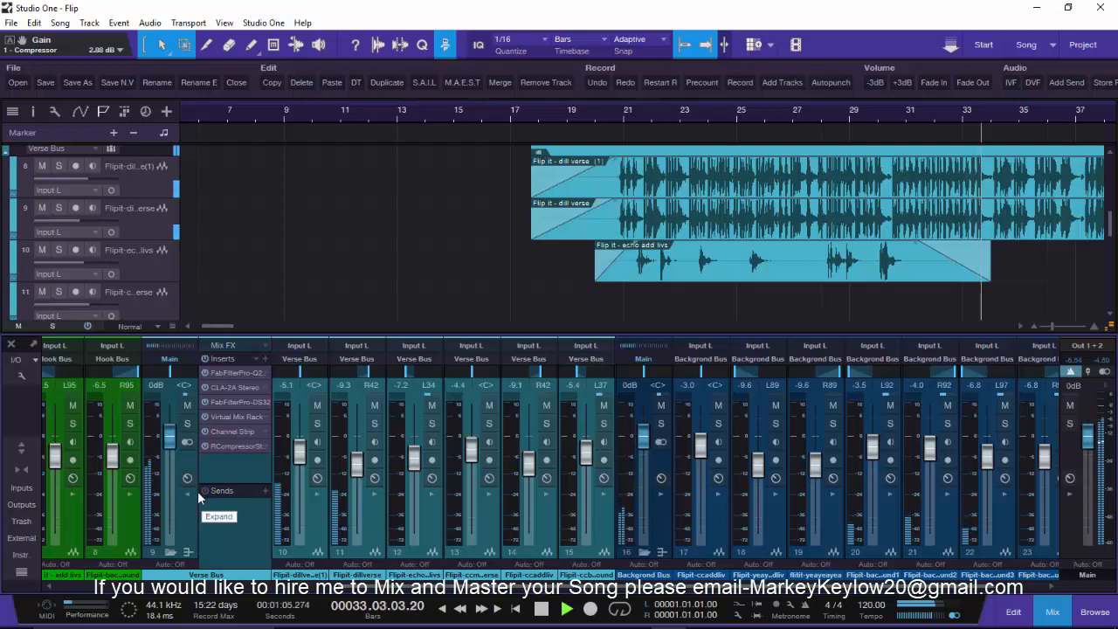
click(189, 493)
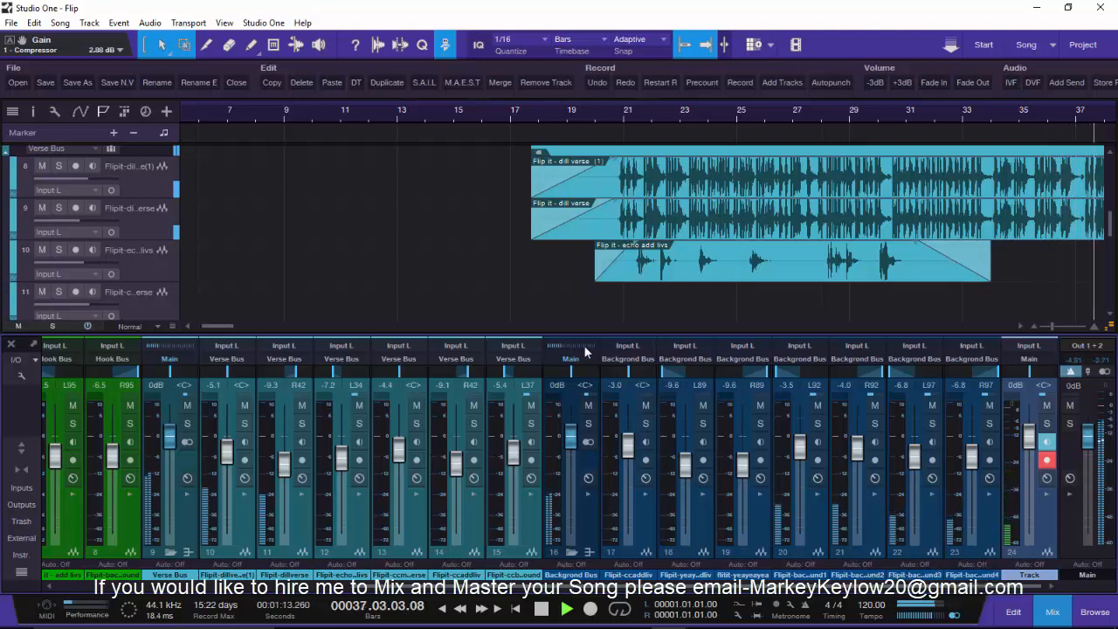
scroll(472, 118, down, 5)
key(space)
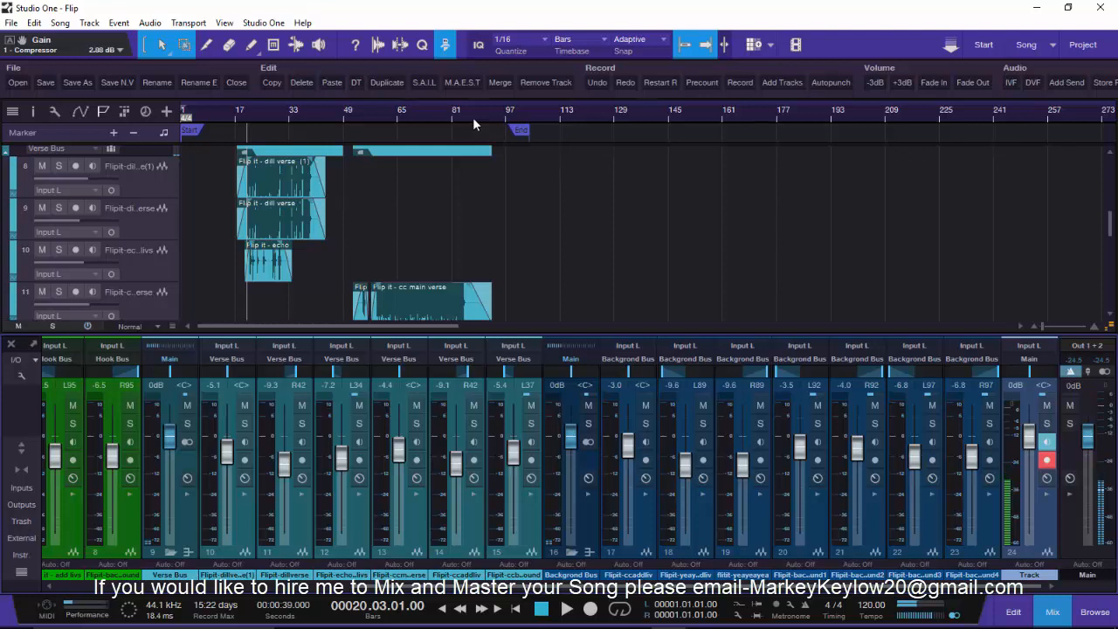
click(187, 500)
click(187, 494)
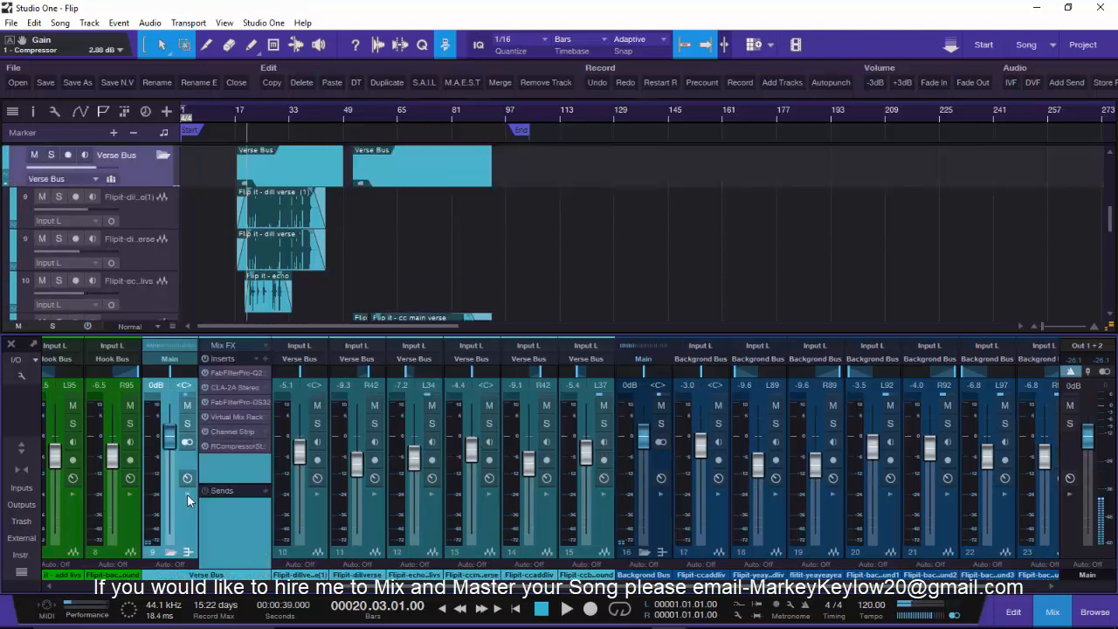
click(187, 493)
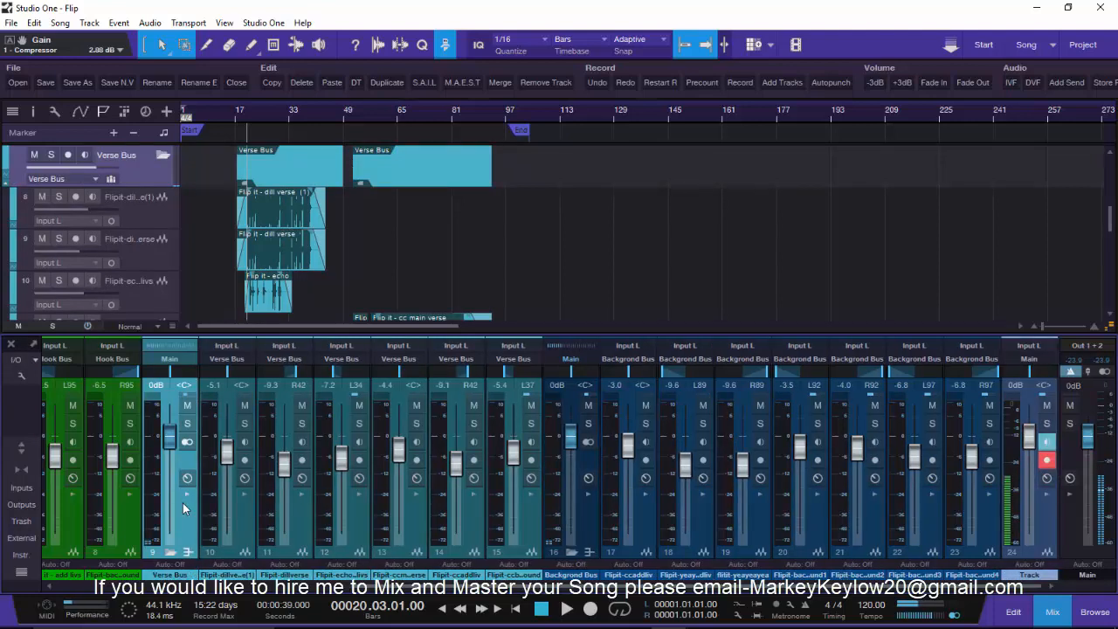
Locate the background vocals in the arrangement and solo the Background Bus together with the record-armed Track channel
scroll(389, 212, down, 4)
scroll(390, 212, down, 8)
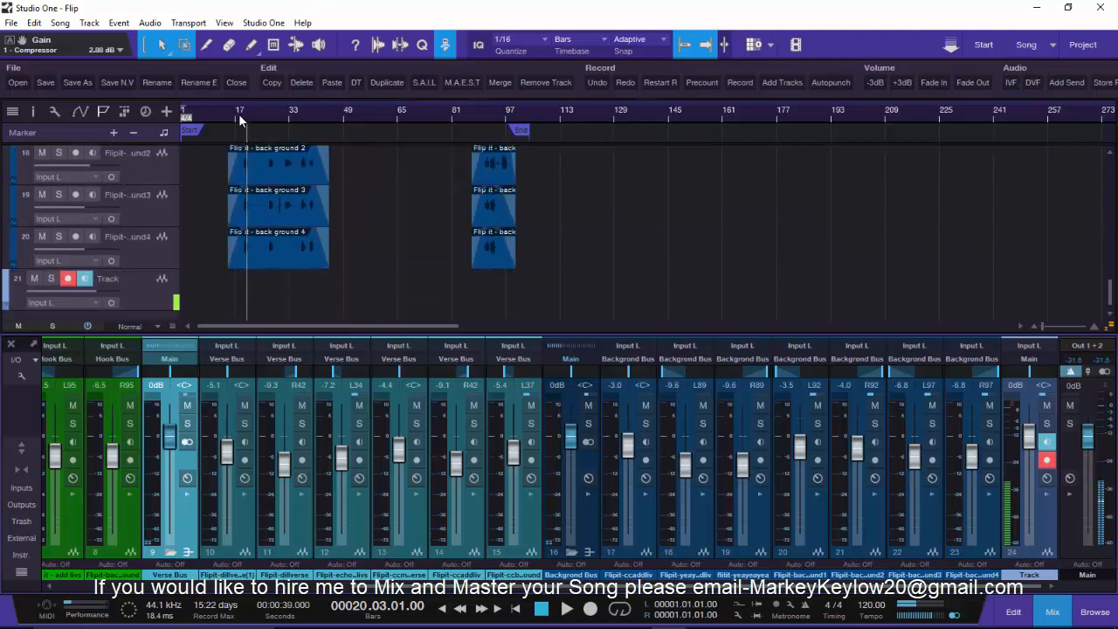
drag(241, 120, 320, 200)
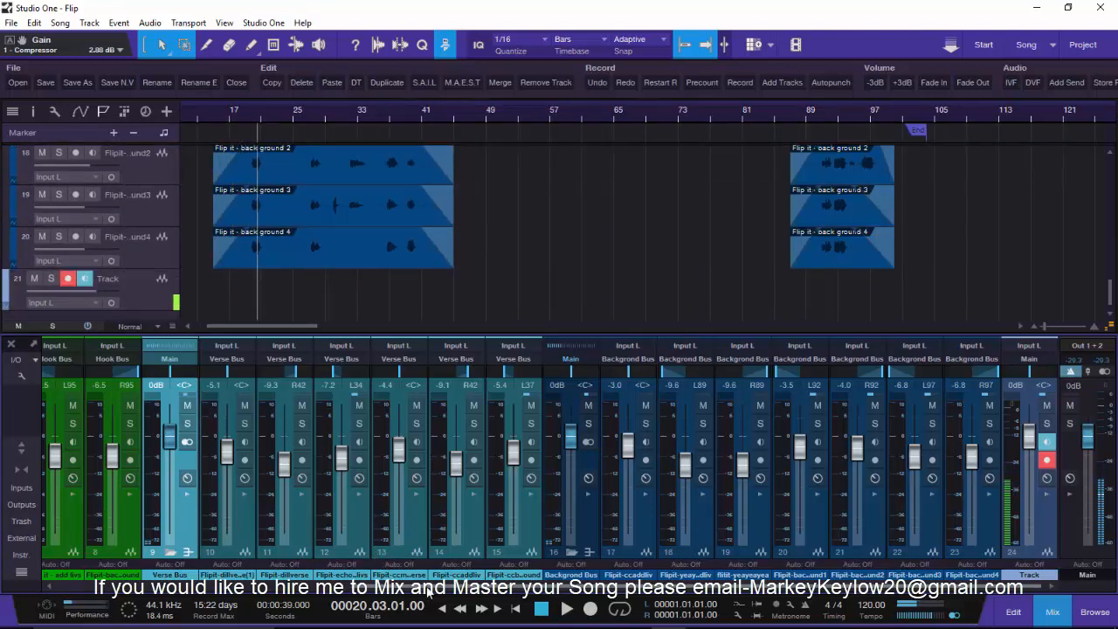
click(588, 424)
click(1047, 424)
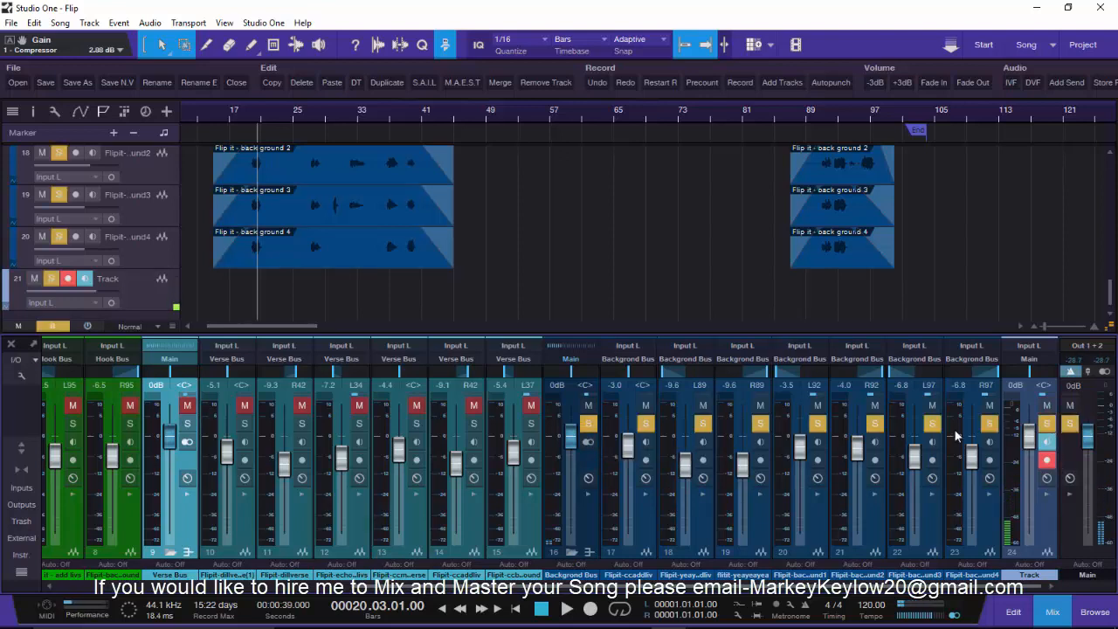
Move the playback position to bar 19.4, just before the first background vocal phrase, and start playback
drag(243, 115, 227, 99)
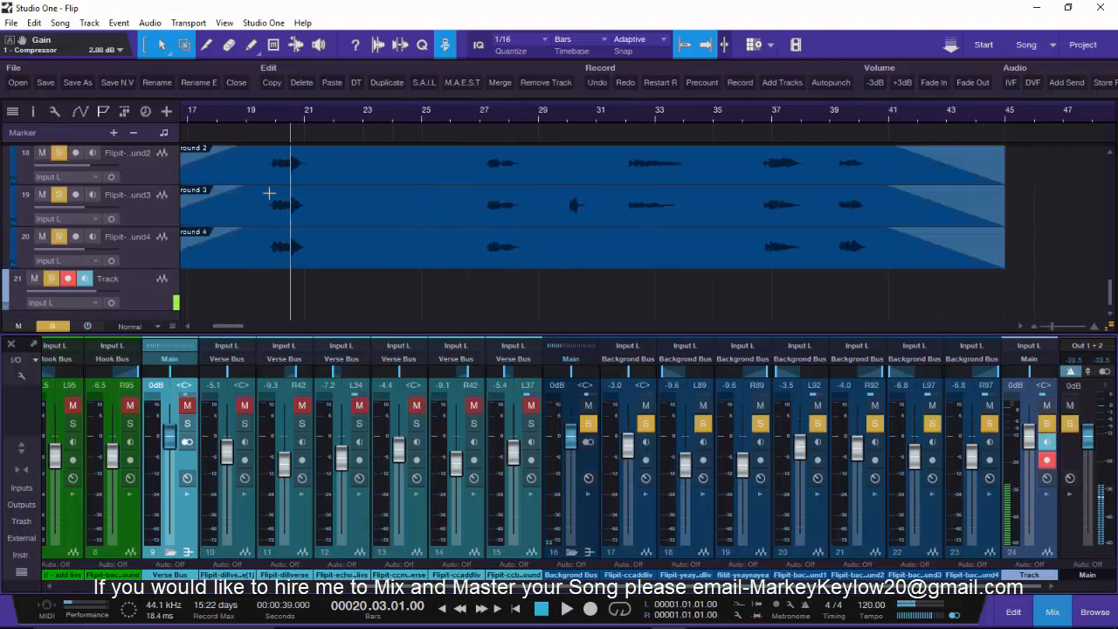
scroll(269, 193, up, 5)
right_click(267, 191)
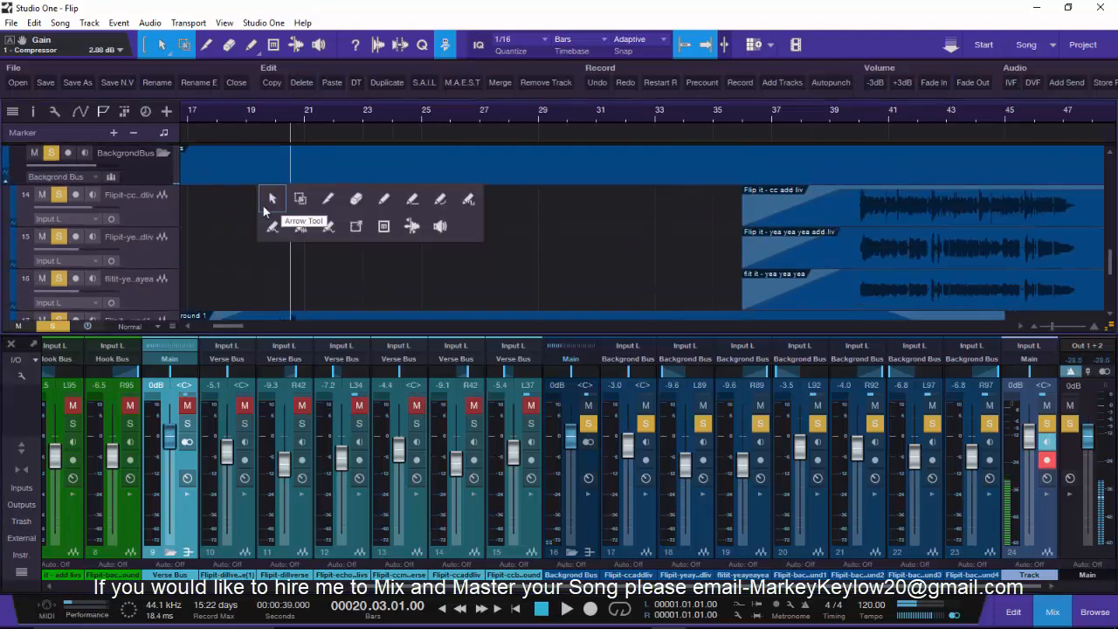
click(244, 249)
scroll(246, 247, down, 4)
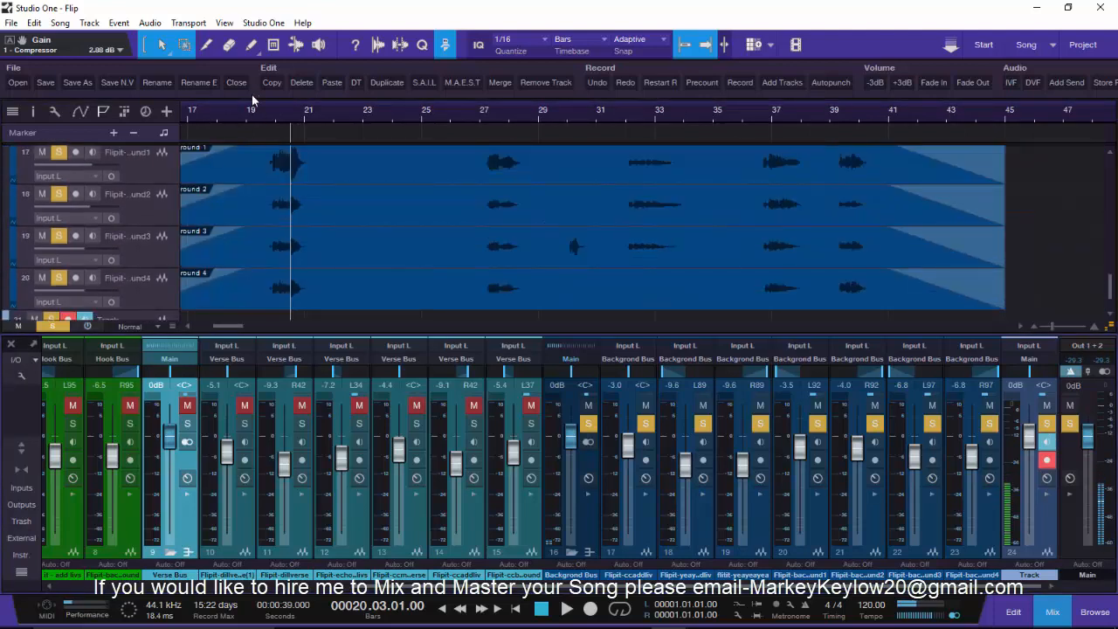
click(269, 110)
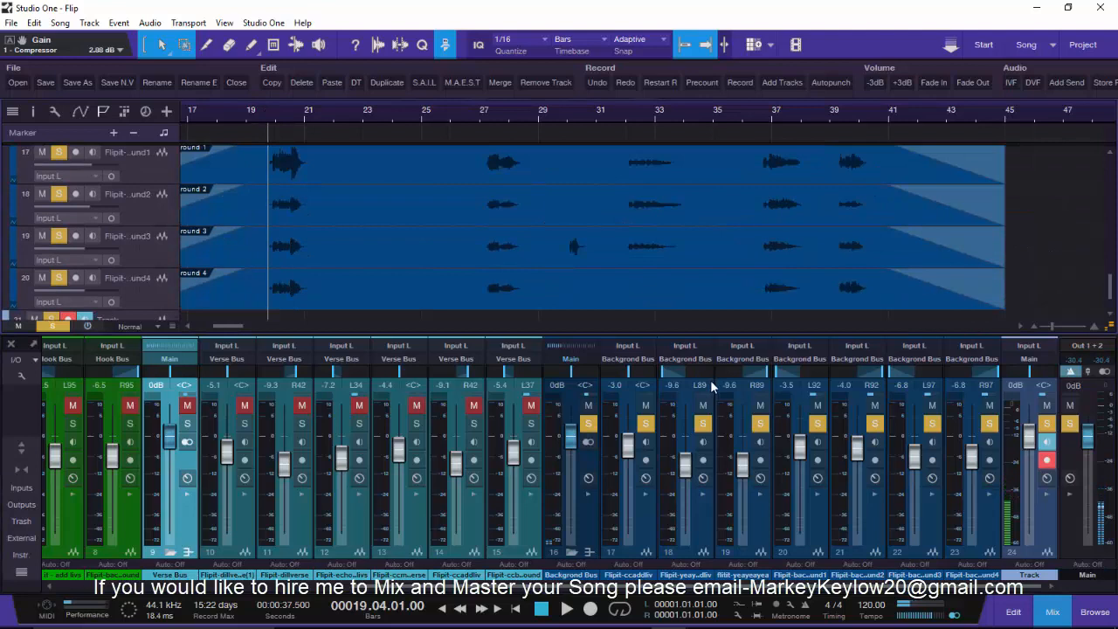
click(648, 497)
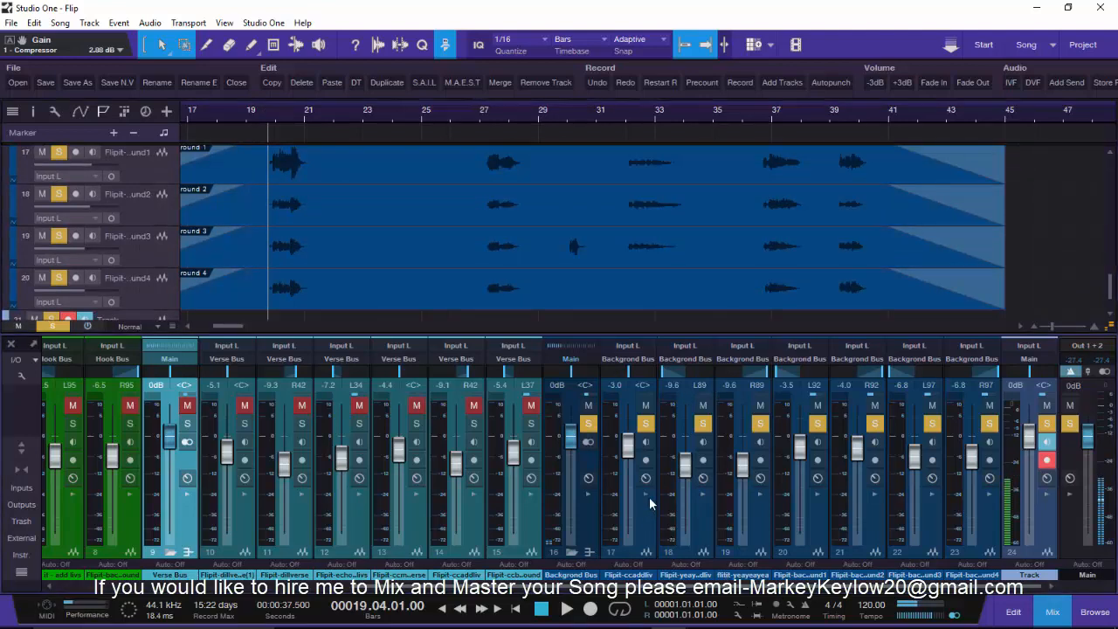
click(648, 498)
key(space)
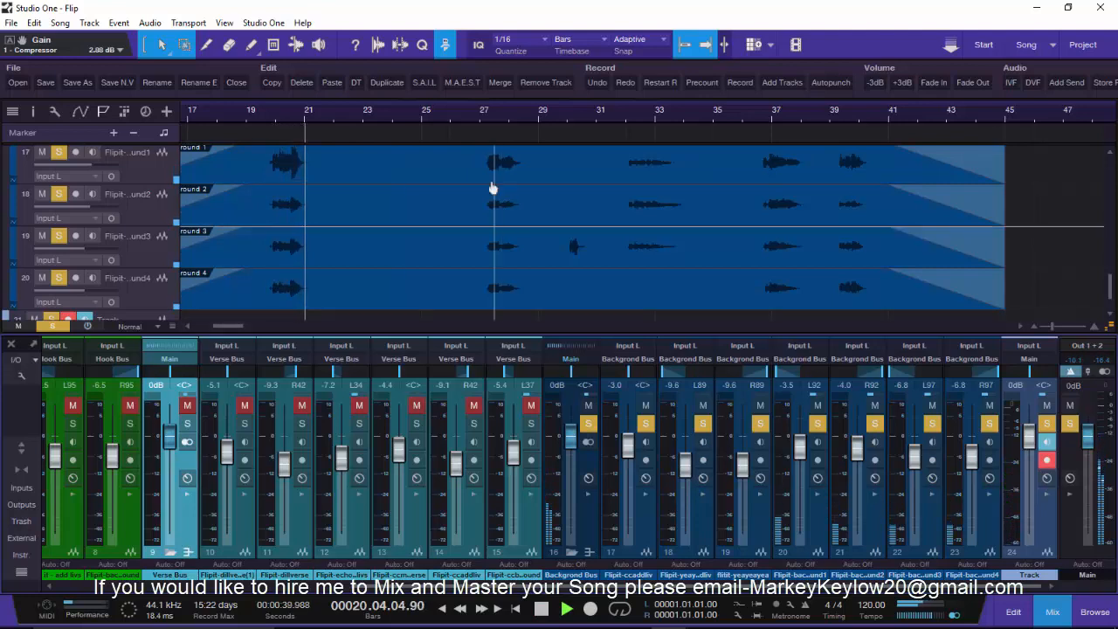
Audition the soloed background phrases from about bars 27, 32, 36 and 39, and stop playback
scroll(466, 221, up, 1)
scroll(469, 215, up, 3)
scroll(477, 174, down, 2)
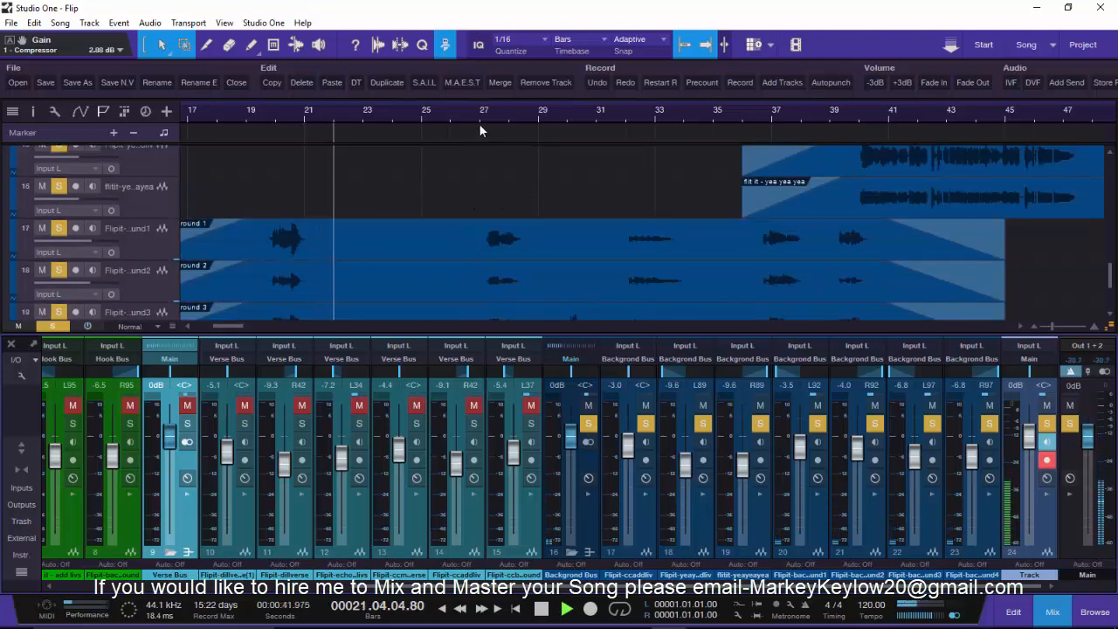
click(483, 121)
scroll(630, 267, down, 3)
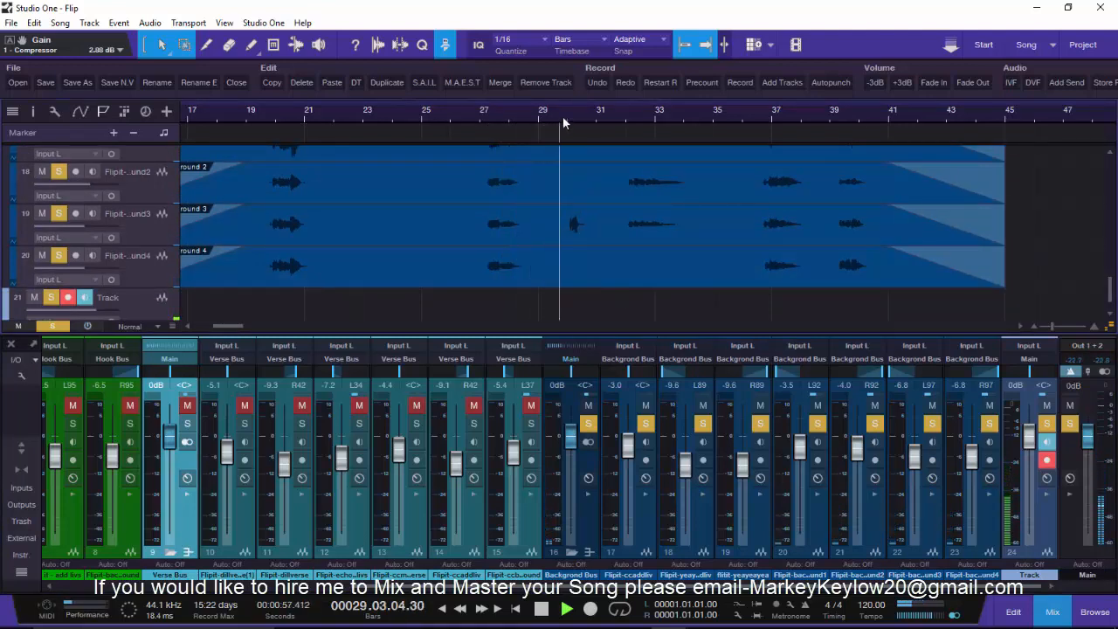
scroll(615, 278, up, 1)
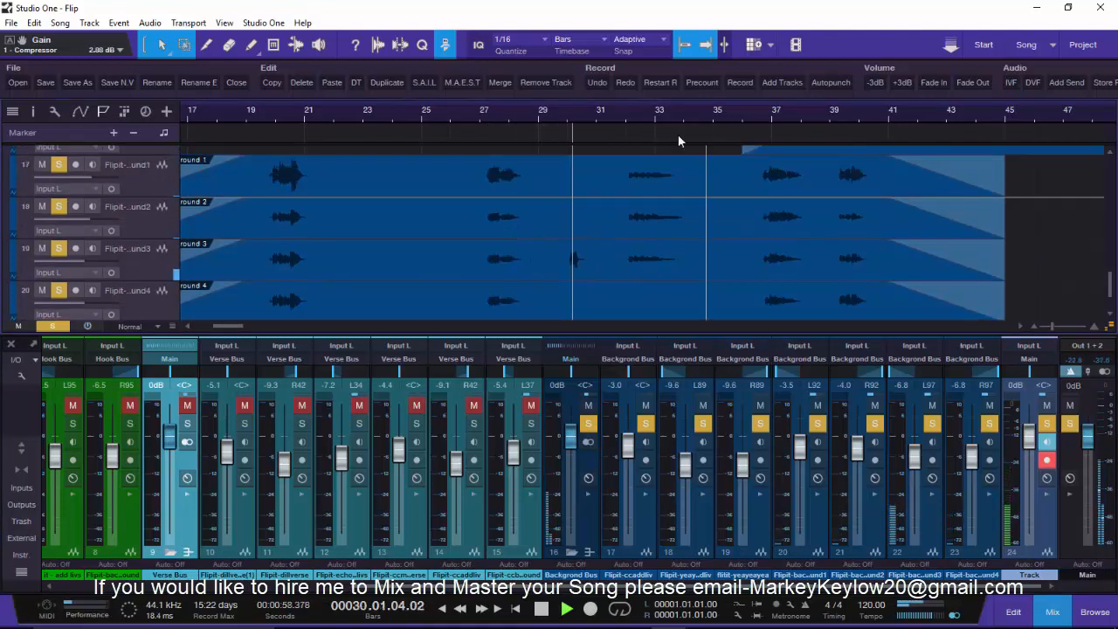
click(623, 120)
scroll(717, 224, up, 1)
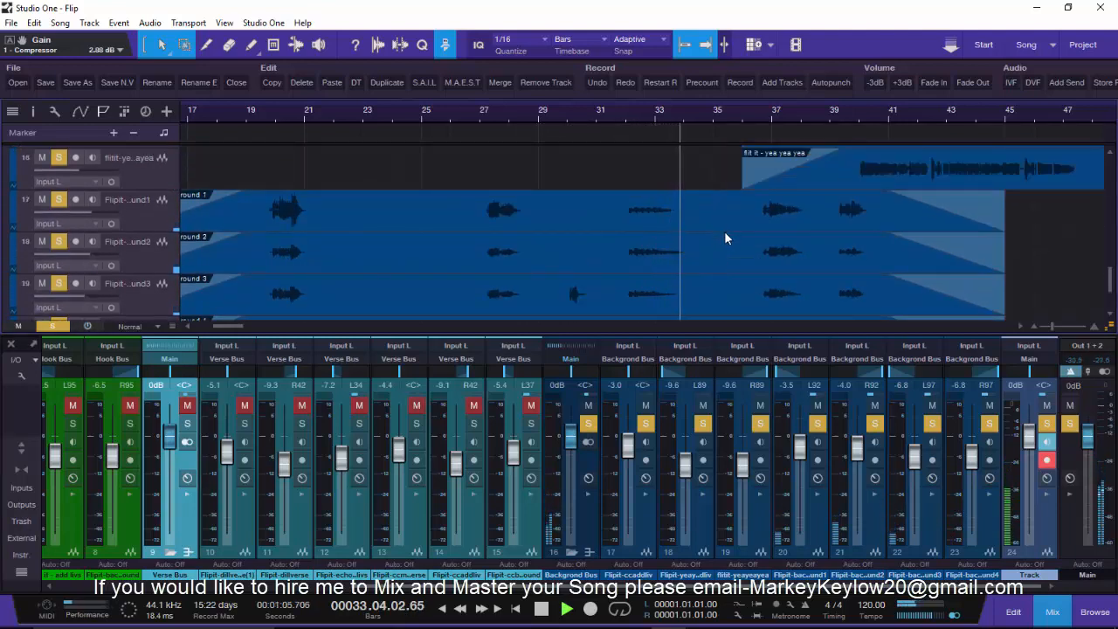
click(760, 117)
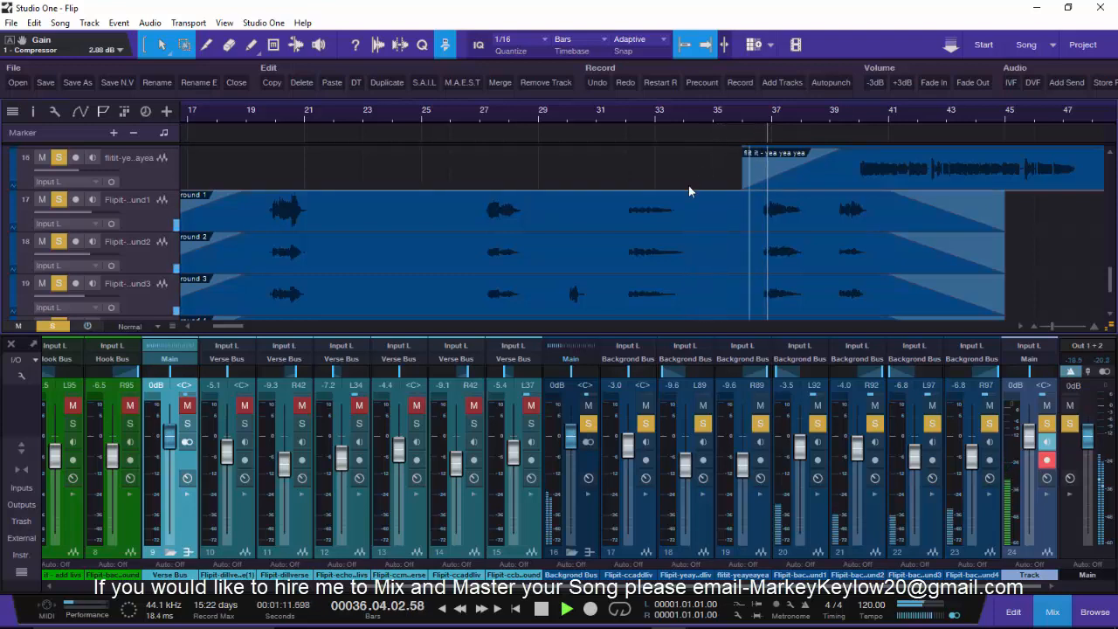
click(837, 118)
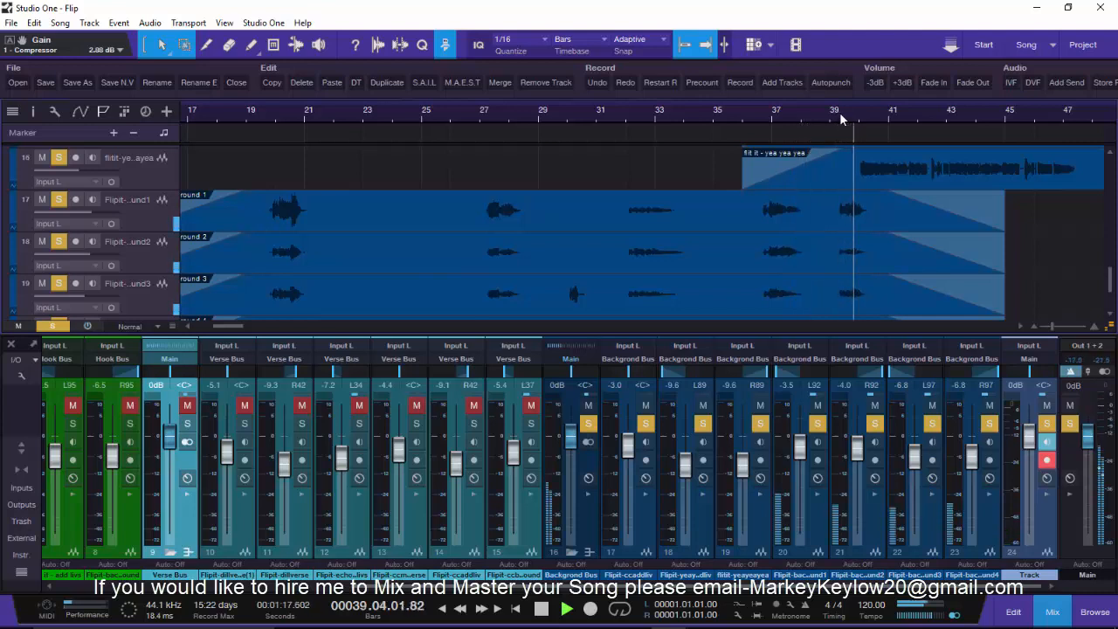
key(space)
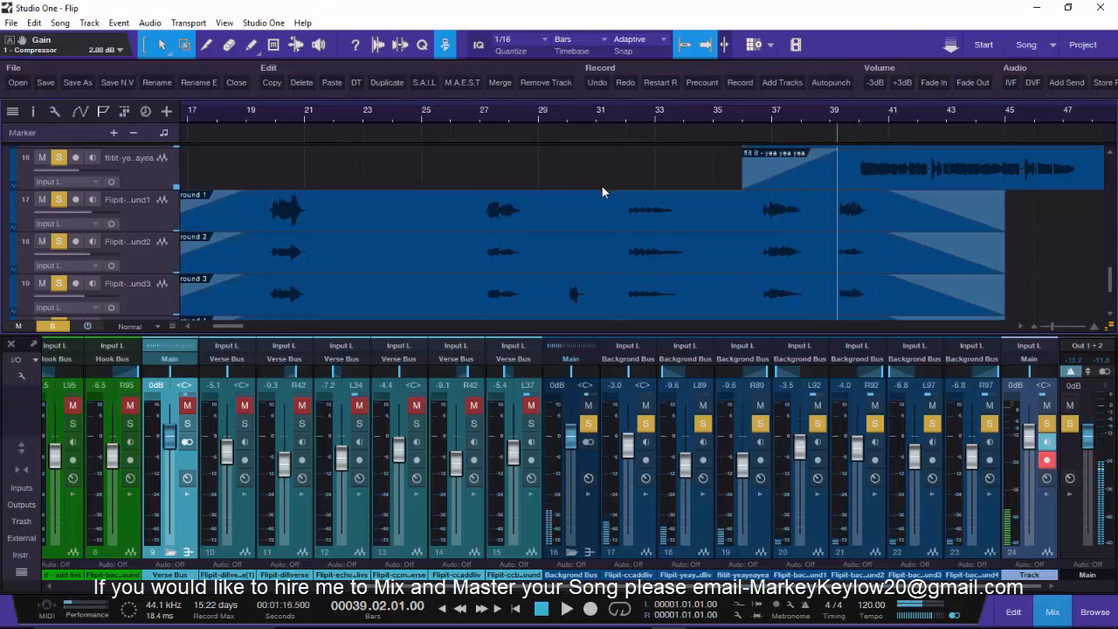
Show the track automation and edit the beat track's volume envelope at about bar 40, where the background add-libs start
scroll(603, 190, up, 2)
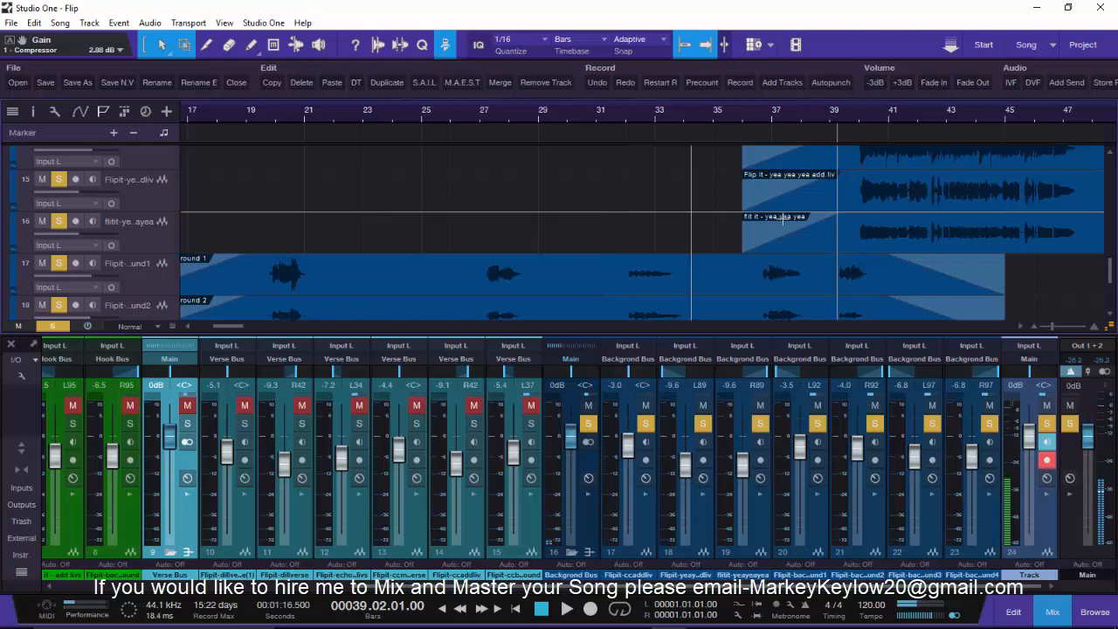
scroll(603, 192, up, 1)
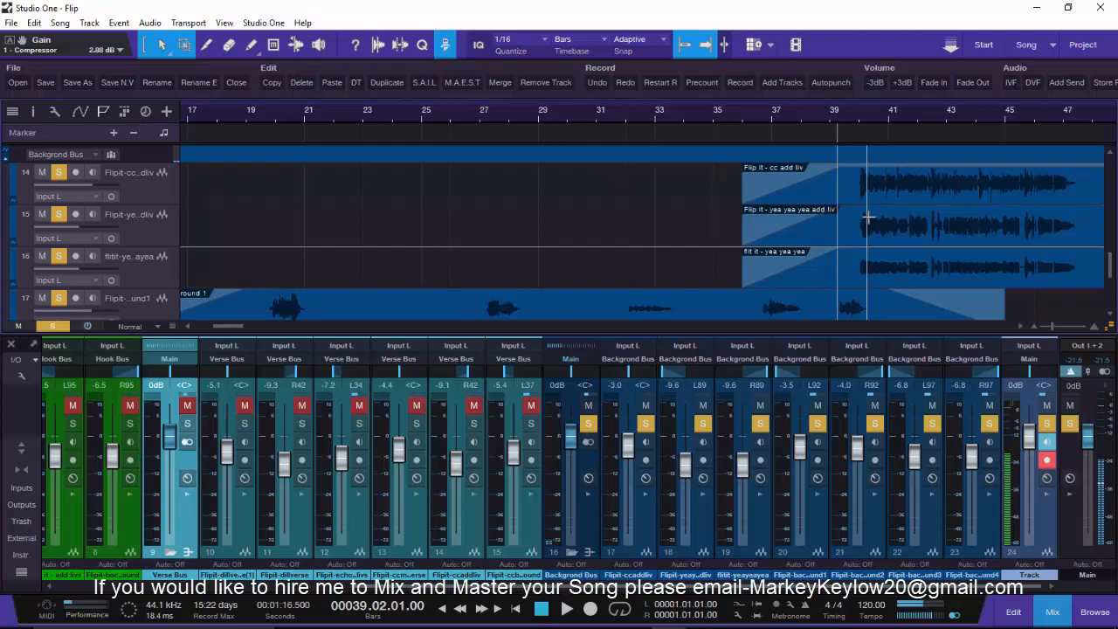
scroll(477, 198, up, 2)
scroll(411, 295, up, 2)
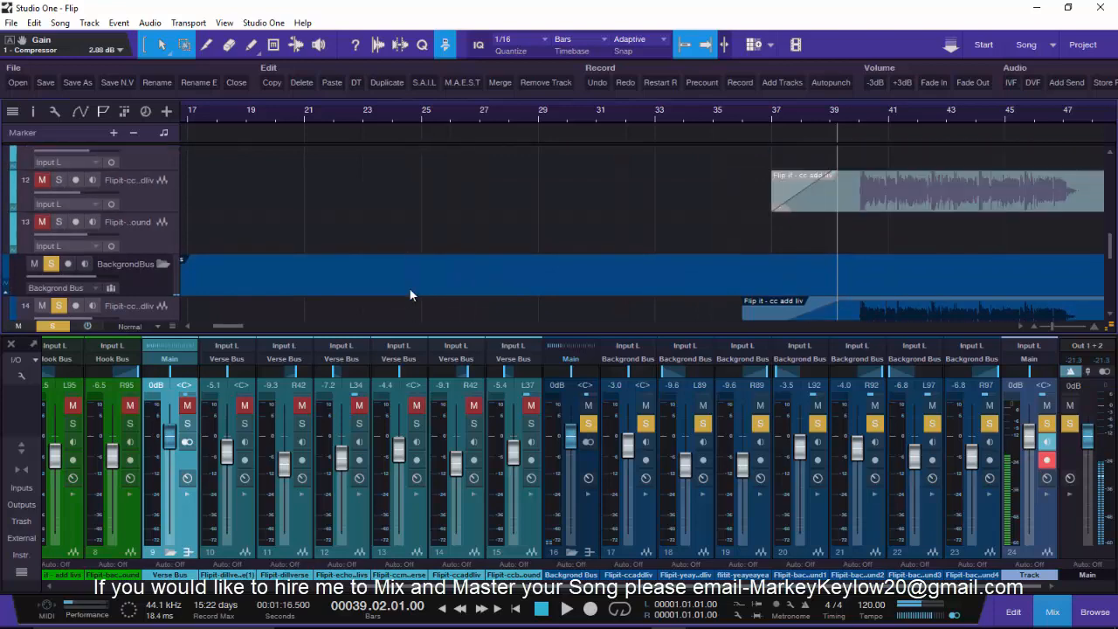
scroll(411, 295, up, 8)
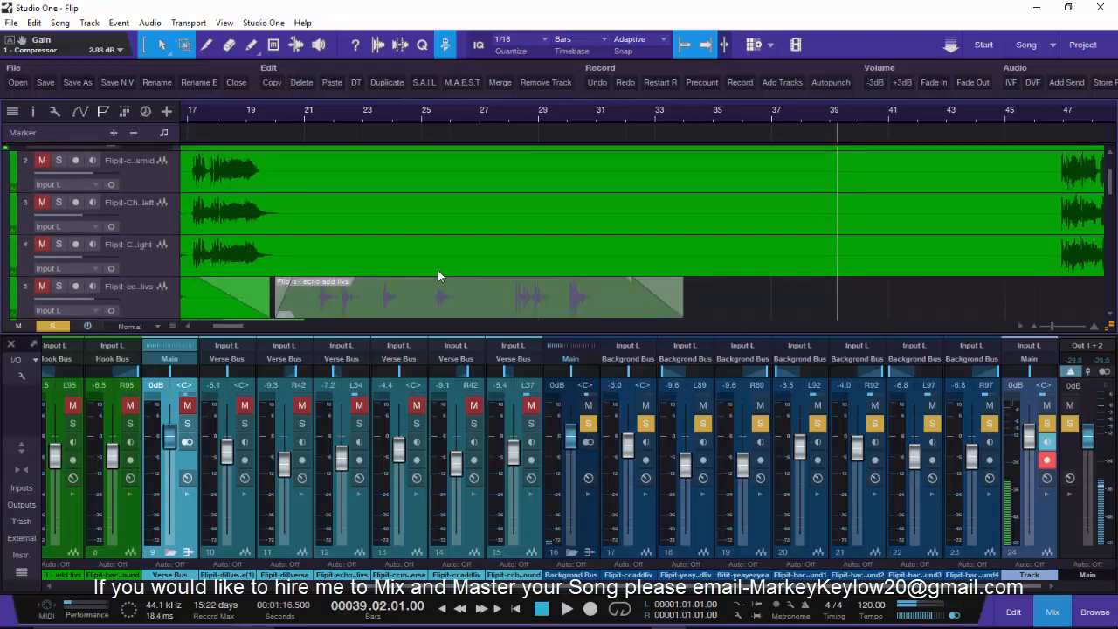
scroll(437, 270, up, 2)
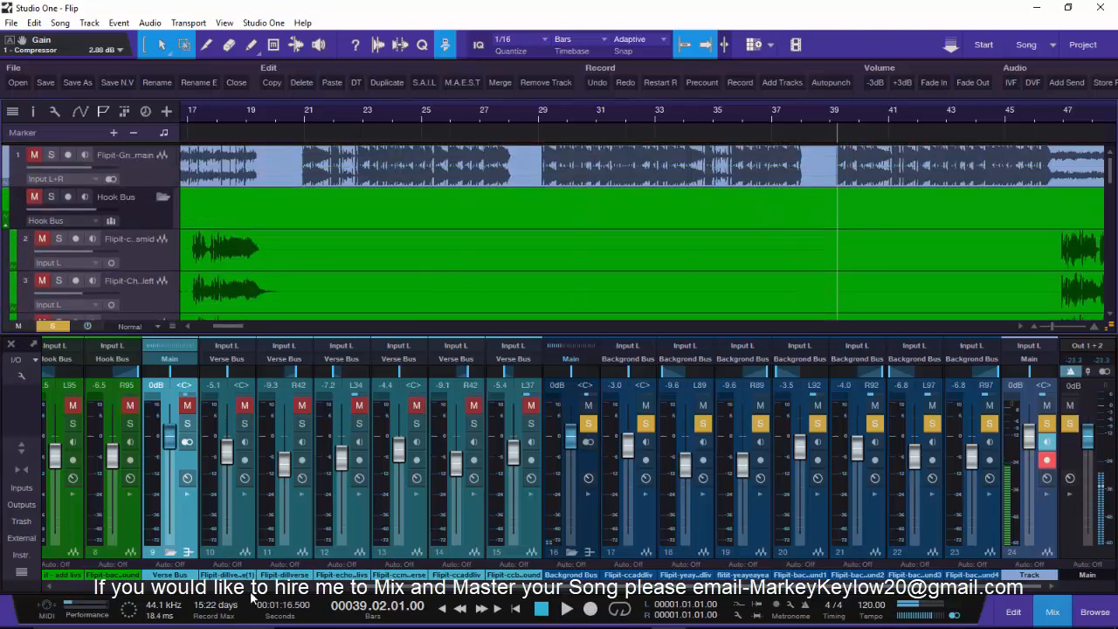
click(87, 119)
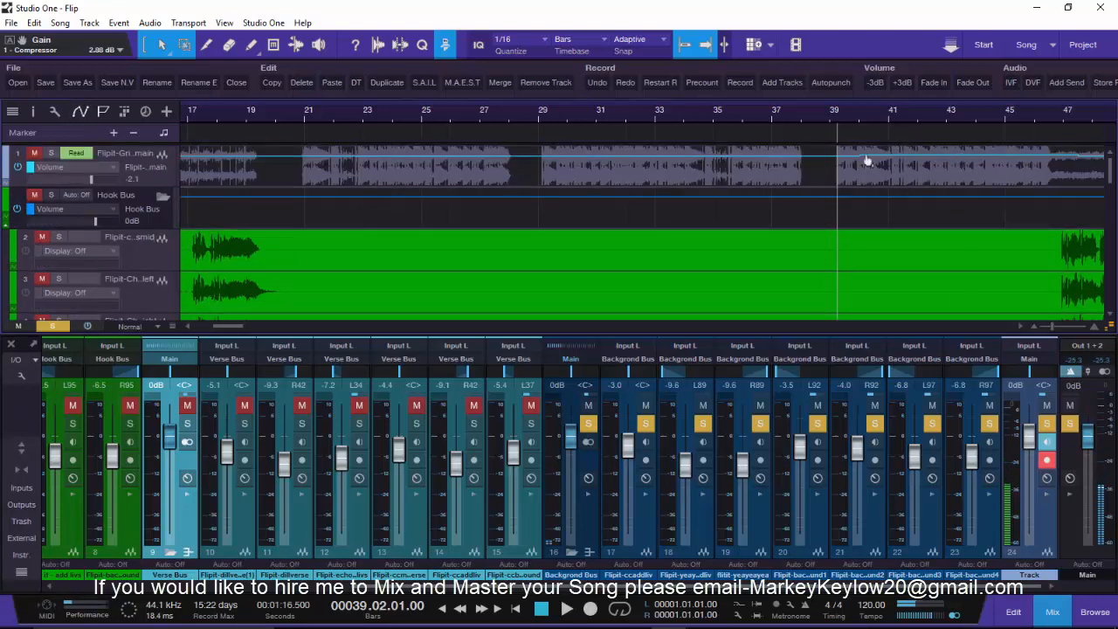
click(870, 160)
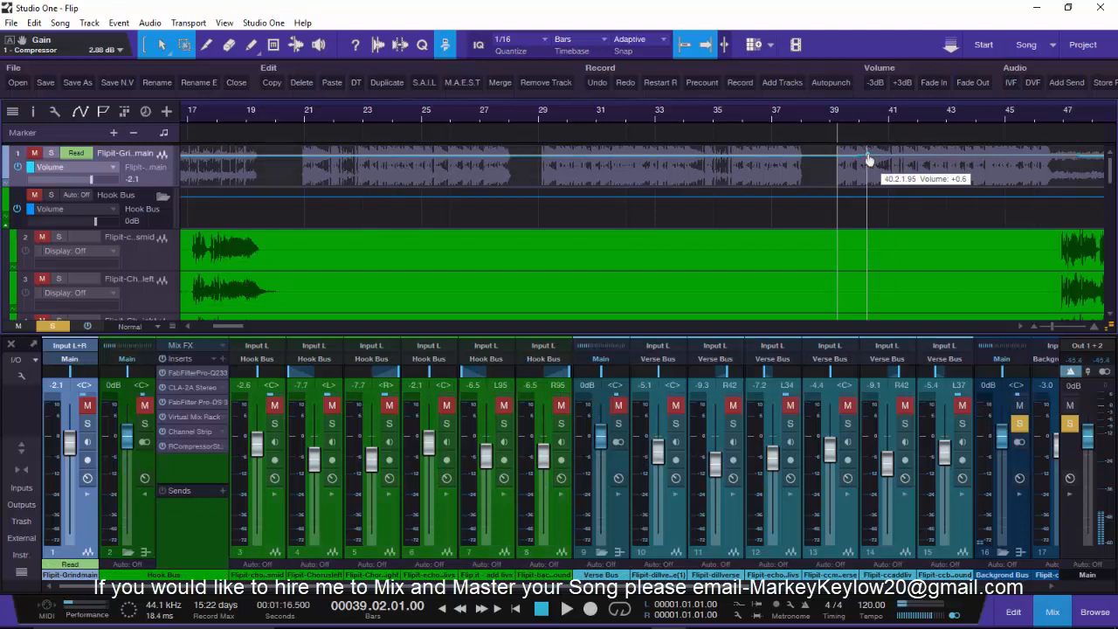
right_click(869, 160)
click(900, 227)
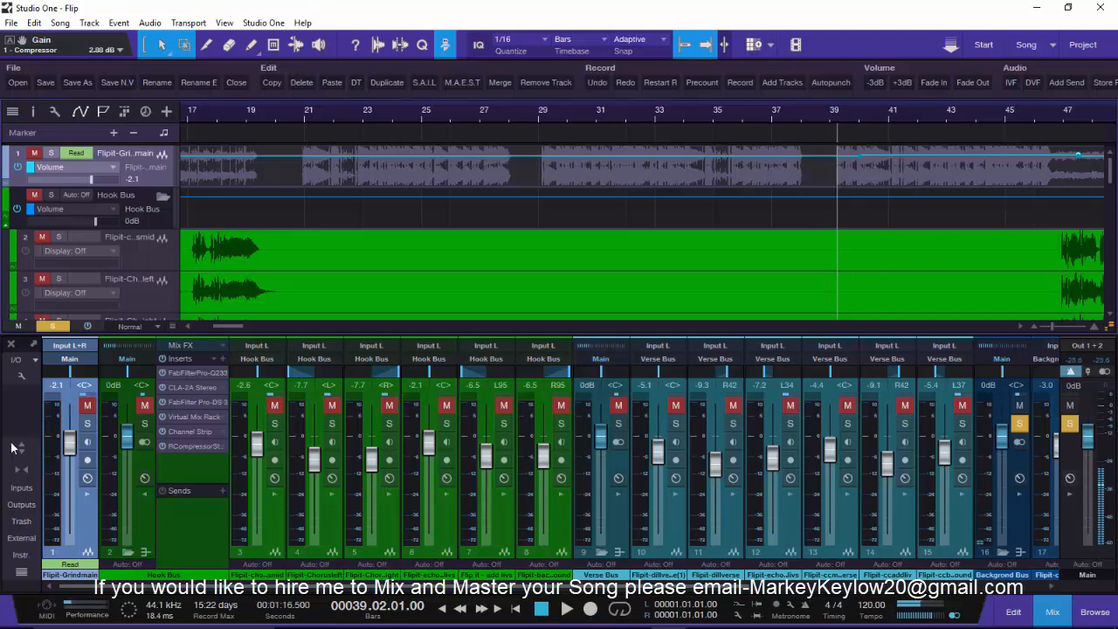
Solo the beat track alongside the Background Bus and audition its volume automation around bar 40, playing from about bar 38 and again from bar 37.2
click(87, 407)
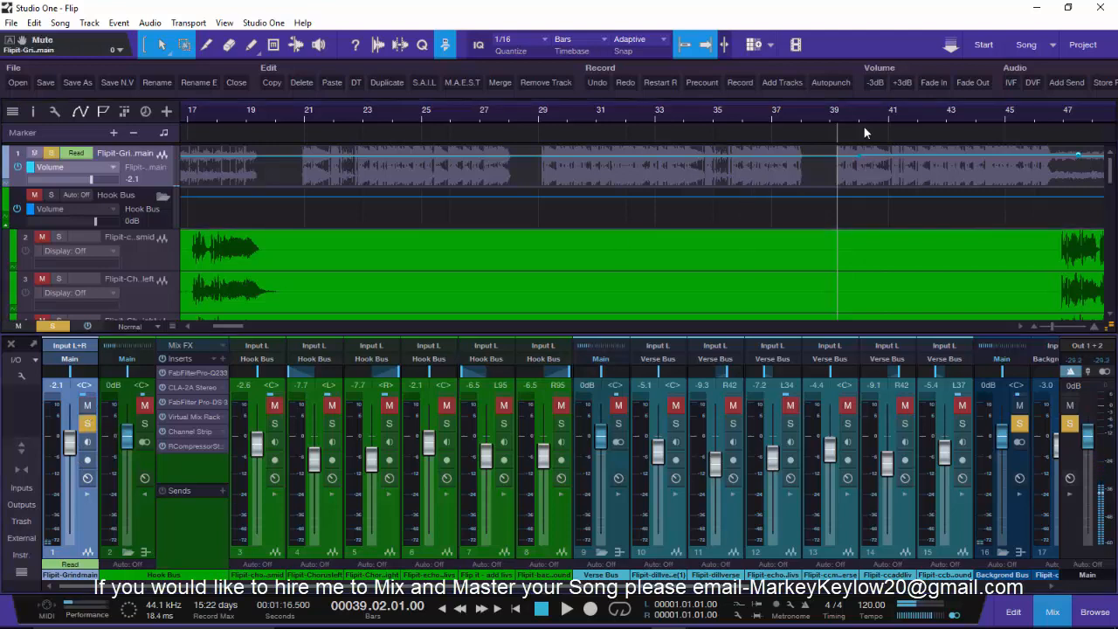
click(802, 111)
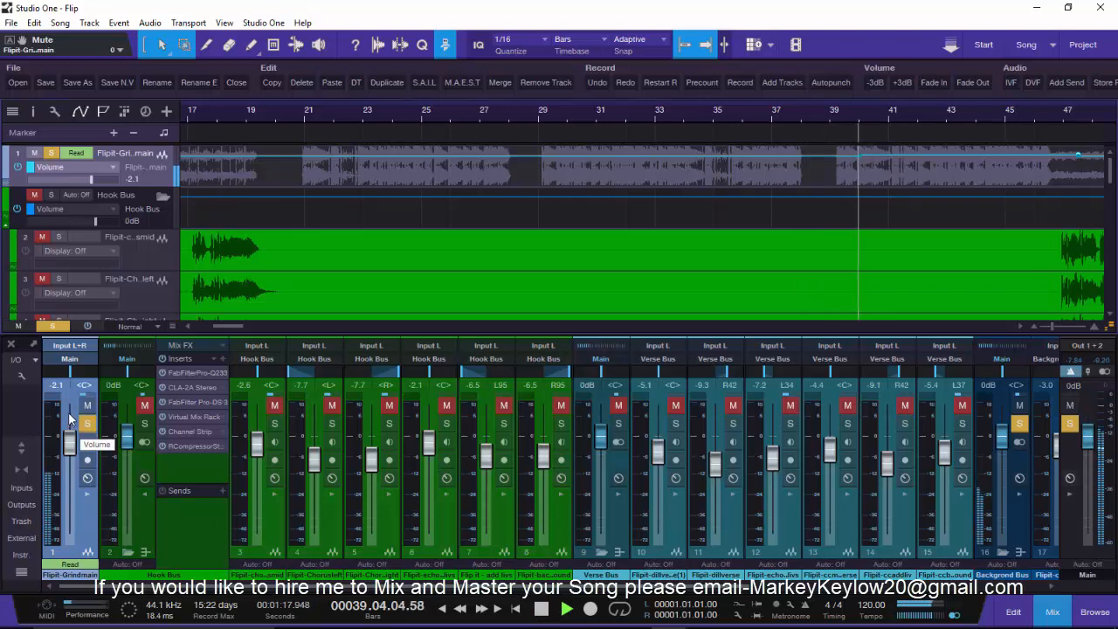
drag(70, 418, 68, 395)
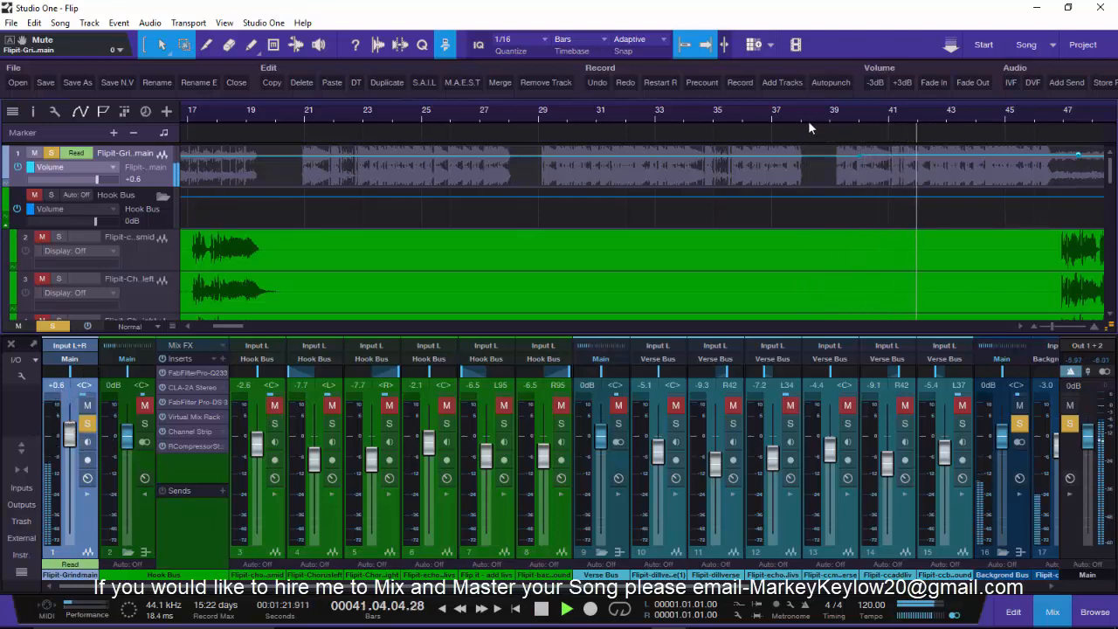
click(781, 122)
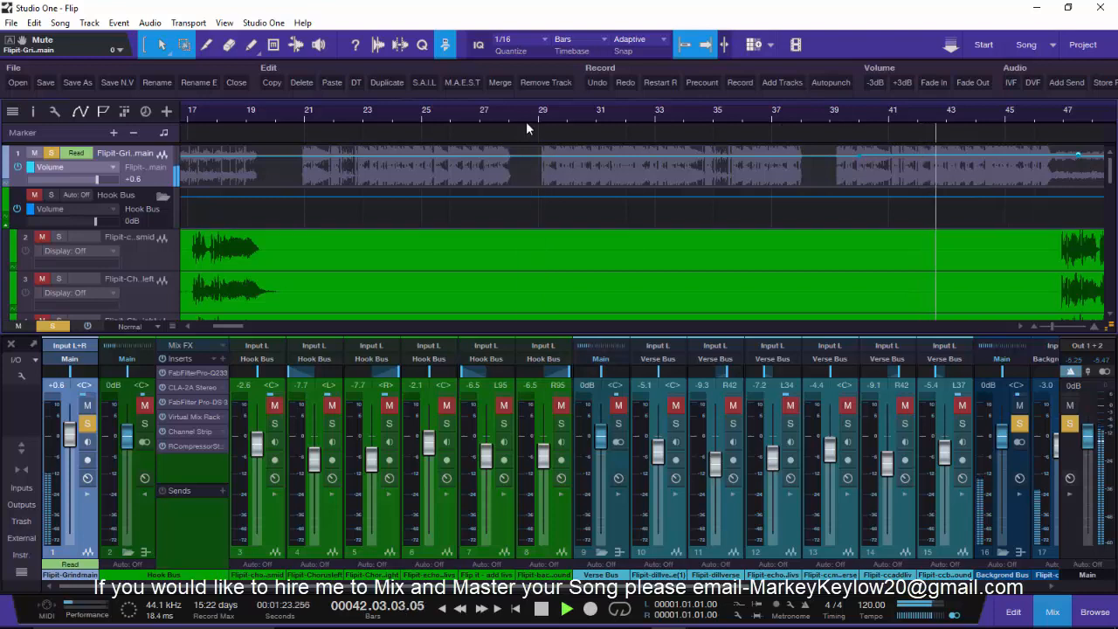
scroll(526, 119, down, 4)
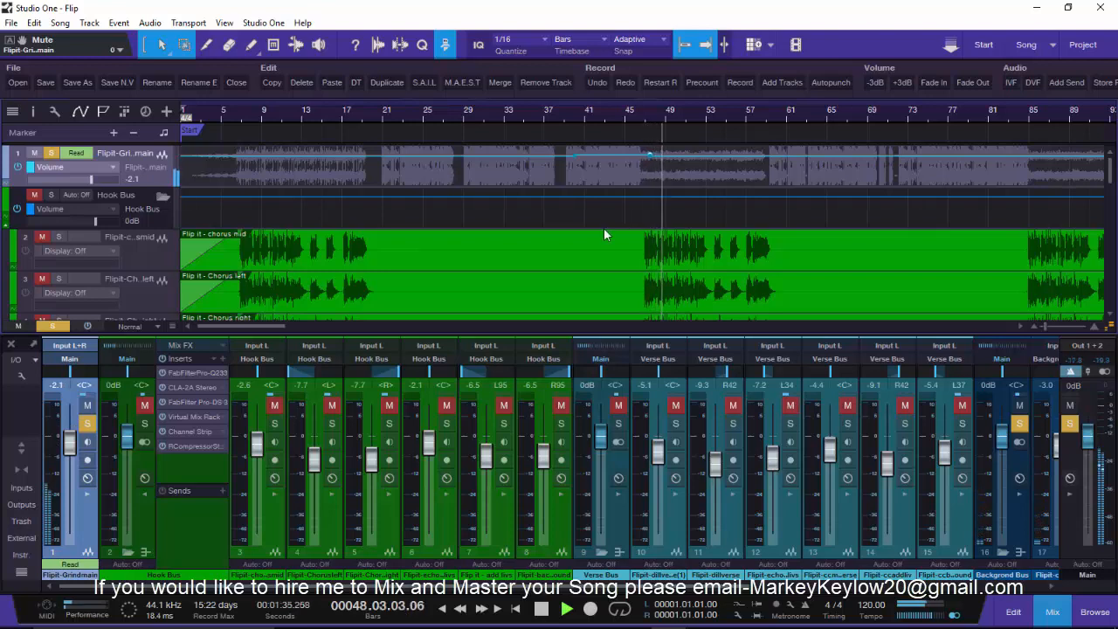
scroll(543, 173, down, 3)
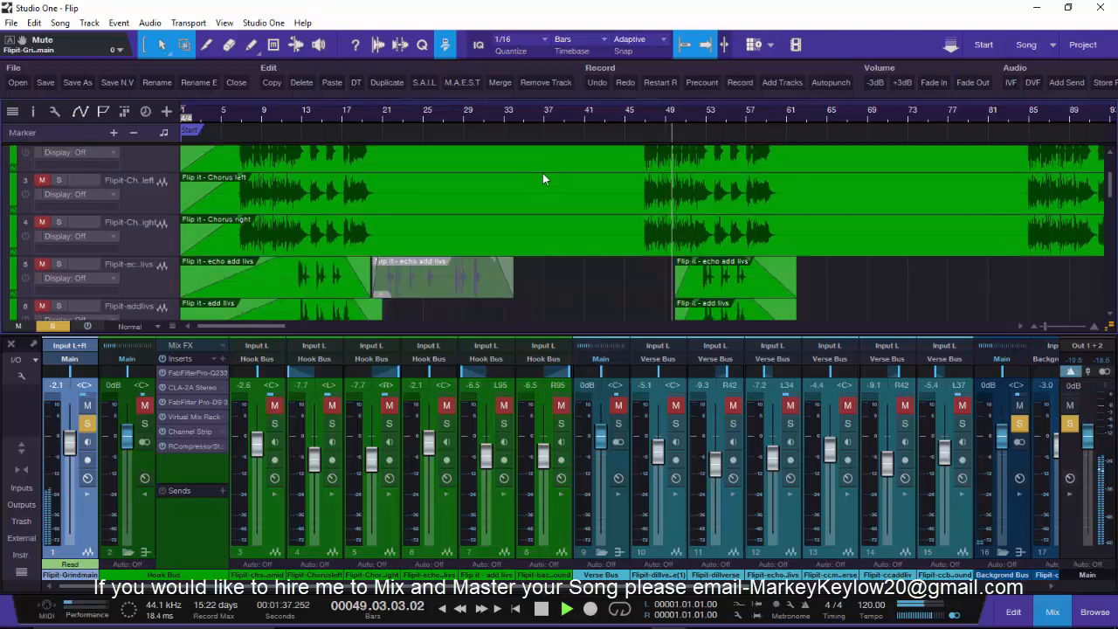
scroll(543, 173, down, 3)
key(space)
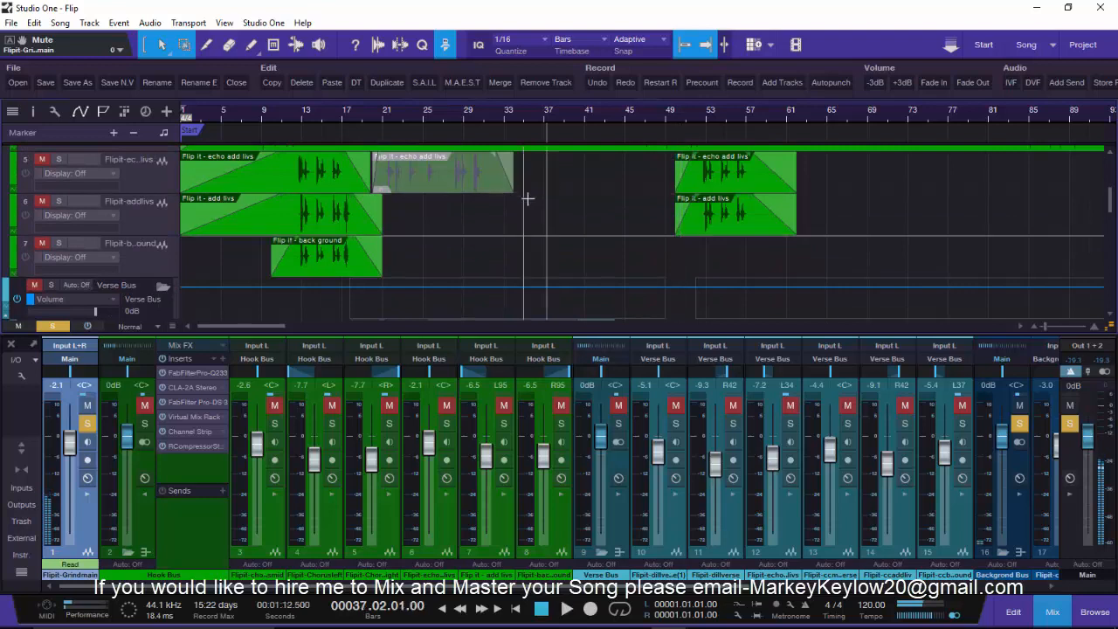
Examine the verse and background vocal tracks in the arrangement to find where the background clips sit across the song
scroll(528, 199, down, 5)
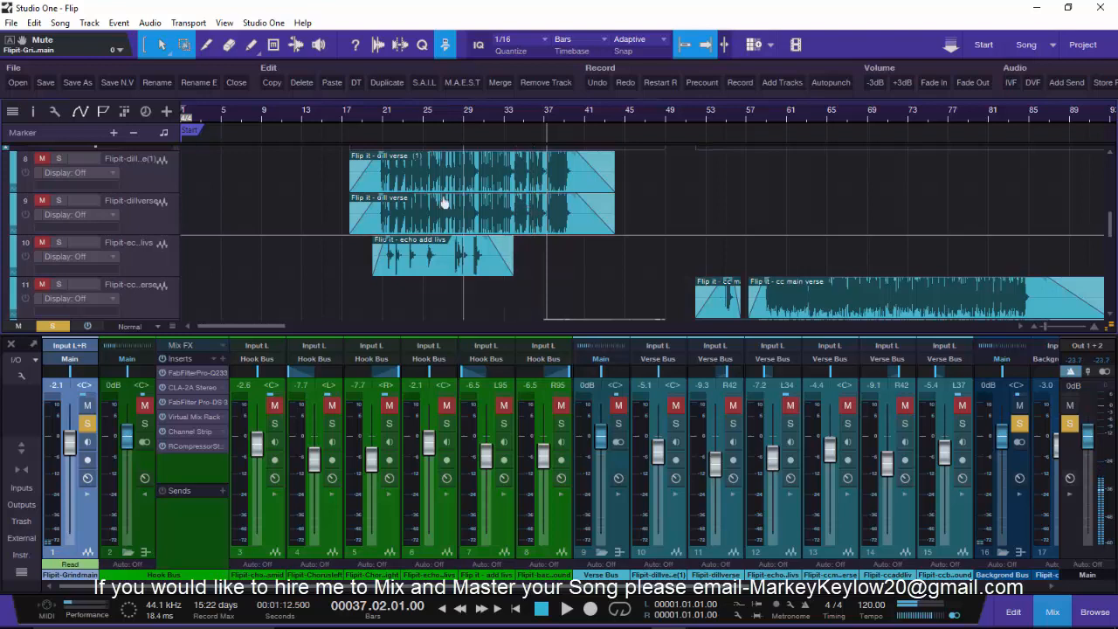
scroll(441, 118, down, 3)
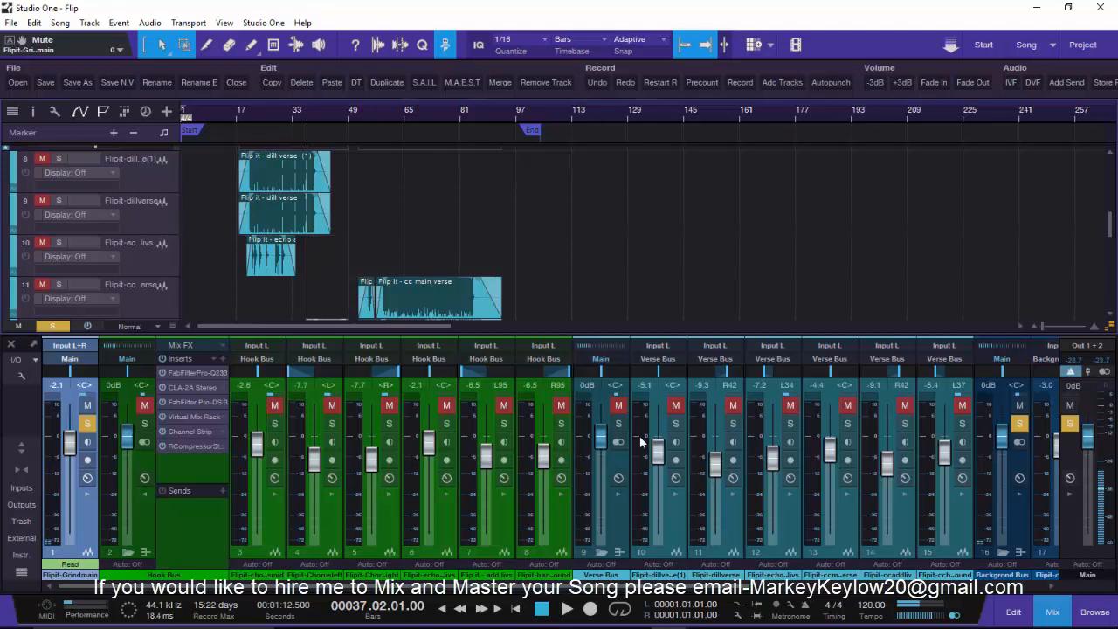
scroll(479, 232, down, 2)
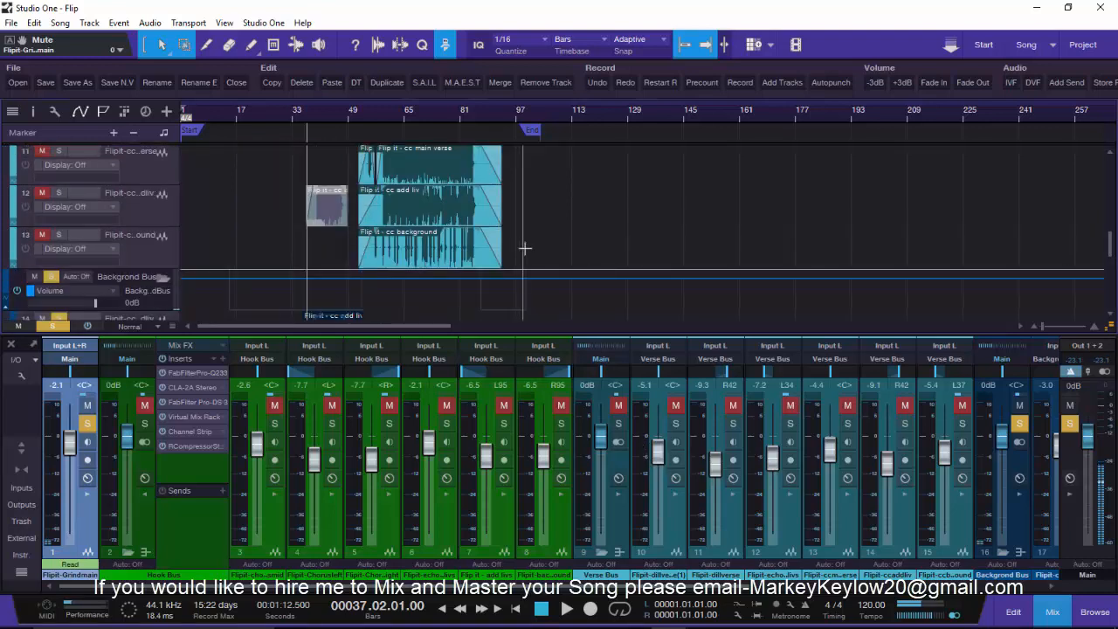
scroll(524, 249, down, 3)
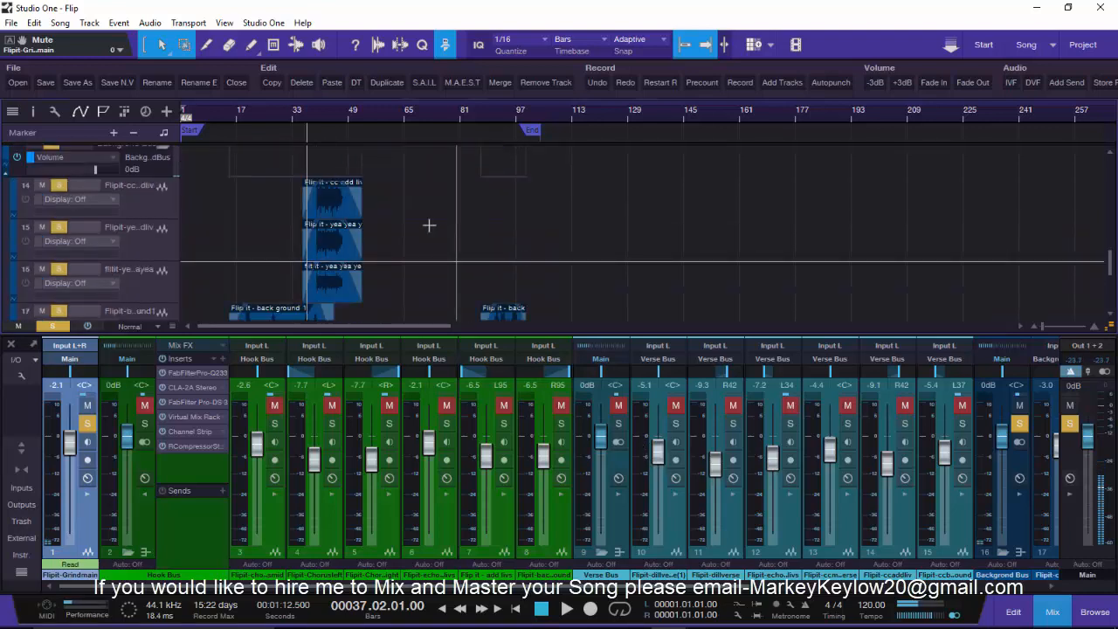
scroll(395, 228, down, 2)
scroll(396, 229, down, 1)
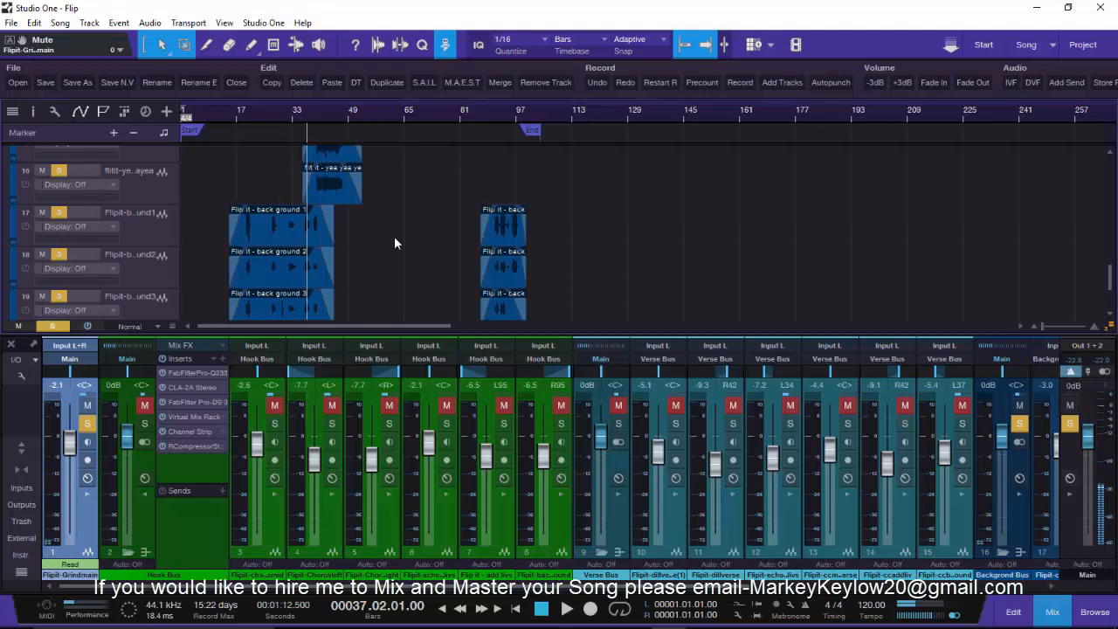
scroll(395, 243, up, 1)
scroll(394, 235, up, 1)
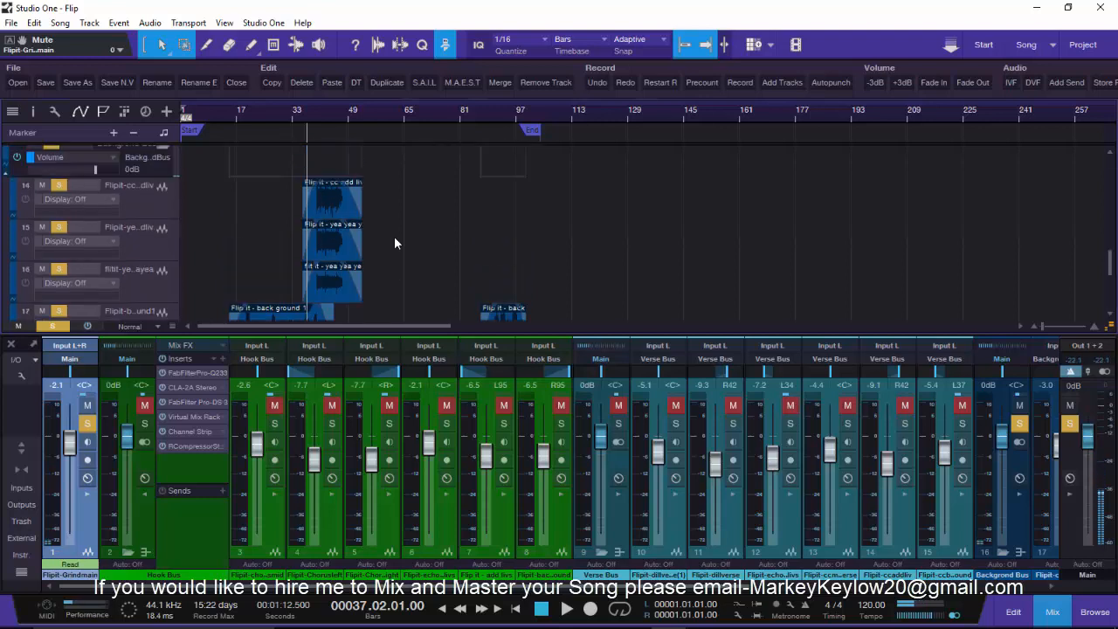
scroll(394, 236, down, 3)
scroll(394, 236, up, 2)
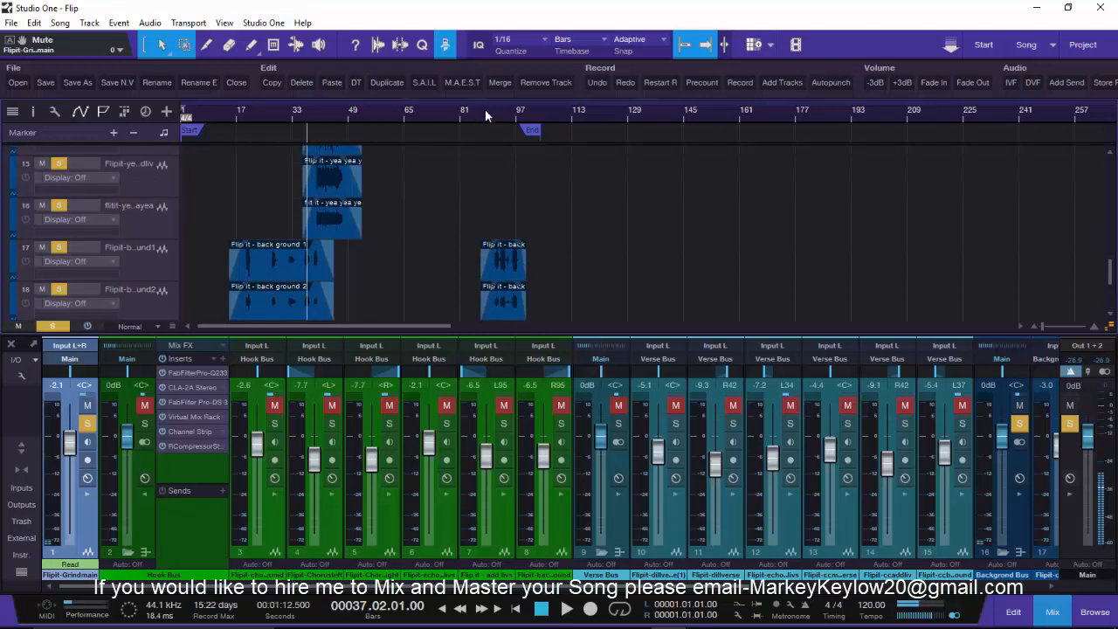
Play the soloed beat and background vocals of the last hook from bar 90 to about bar 97
drag(487, 106, 497, 116)
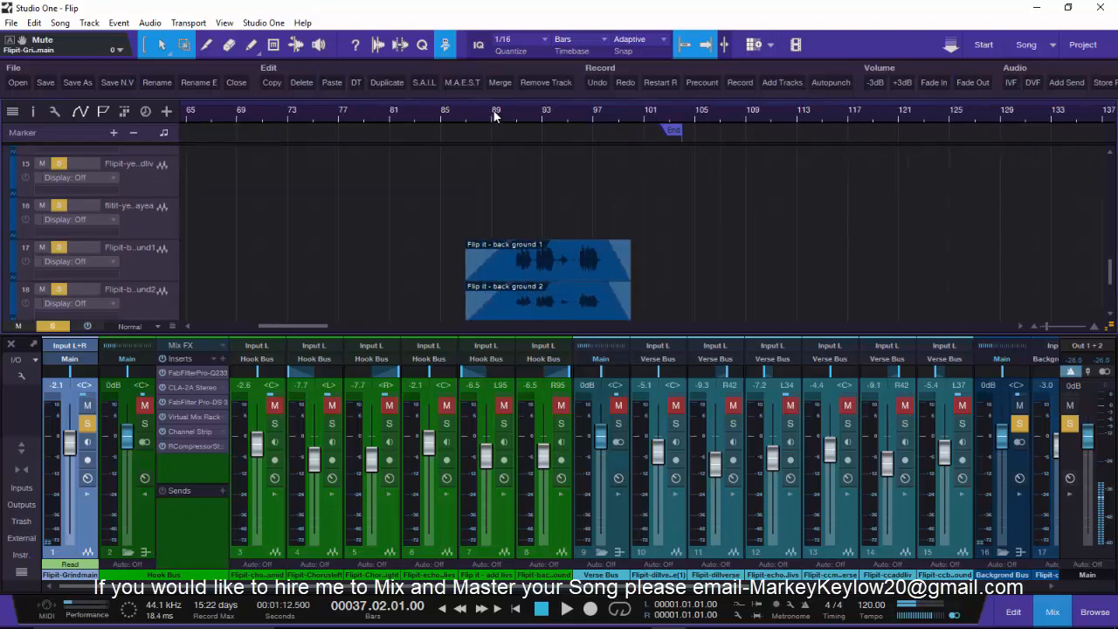
click(504, 111)
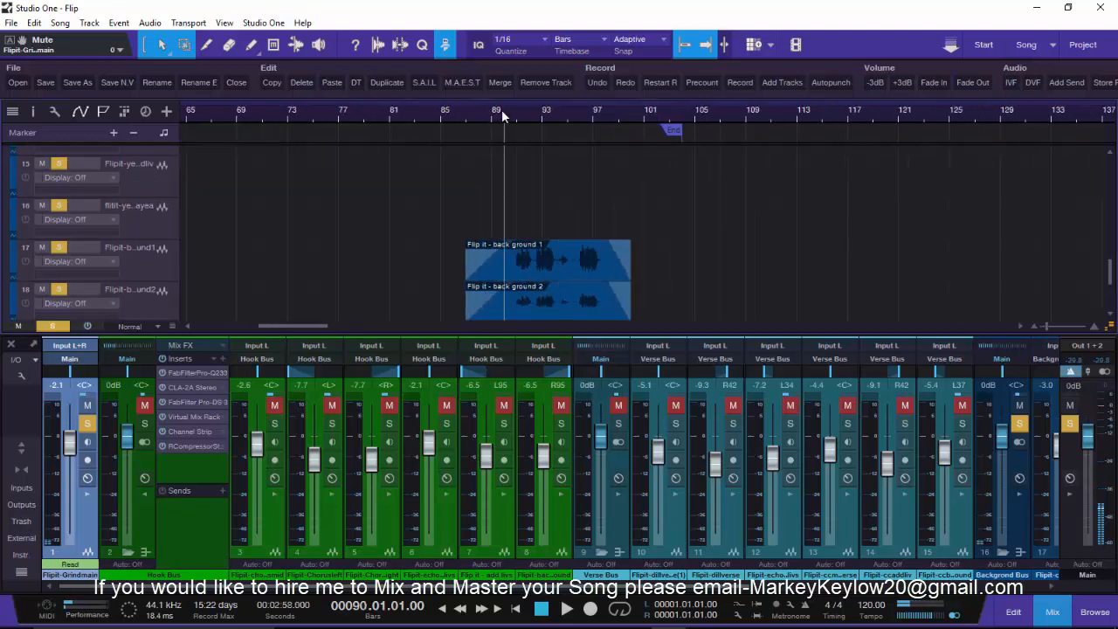
key(space)
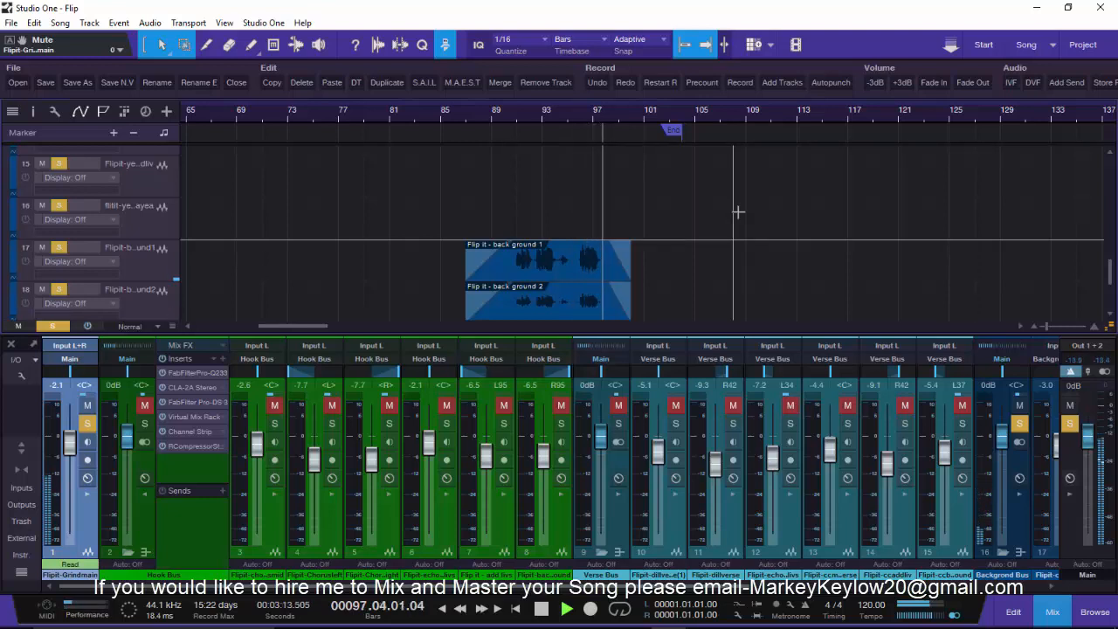
key(space)
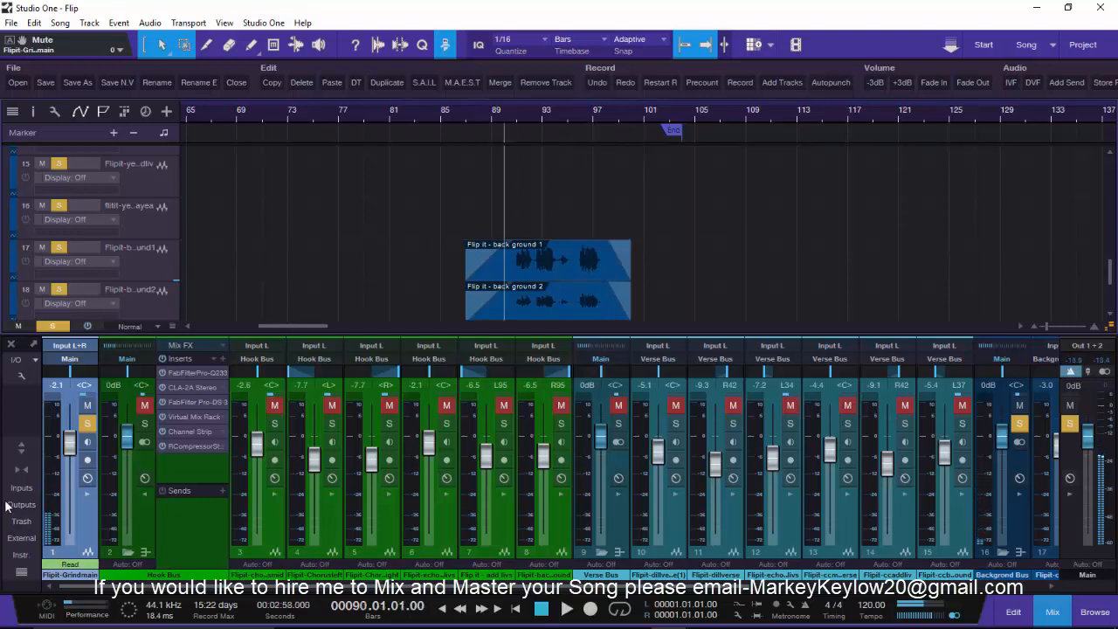
Clear all solos and play the full mix from bar 7, at the start of the first chorus
click(91, 425)
click(57, 327)
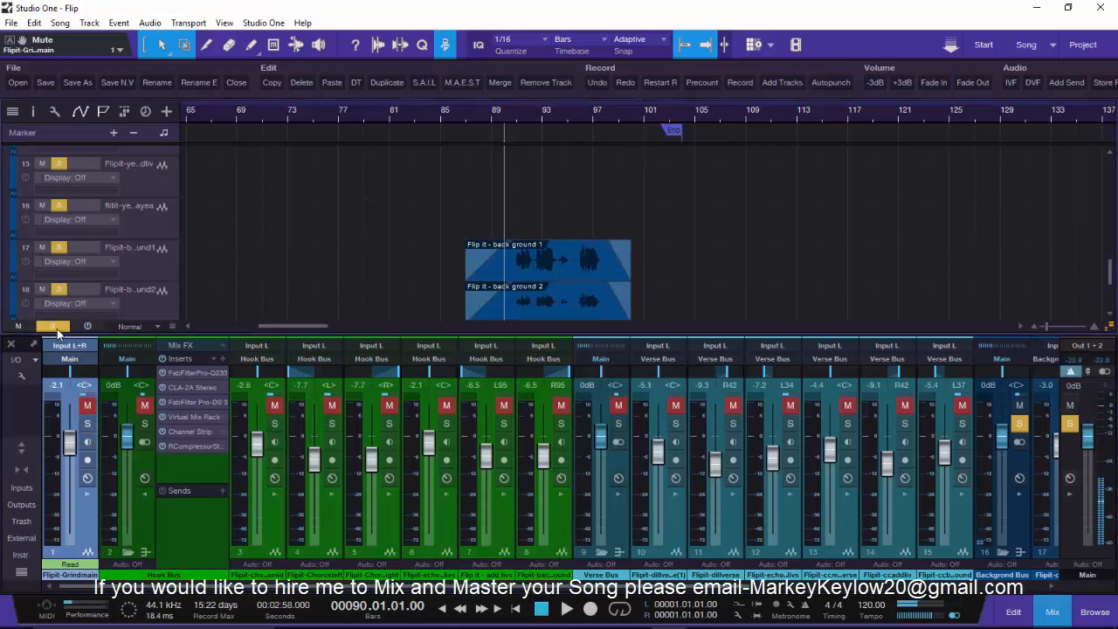
scroll(346, 112, down, 6)
scroll(244, 222, up, 6)
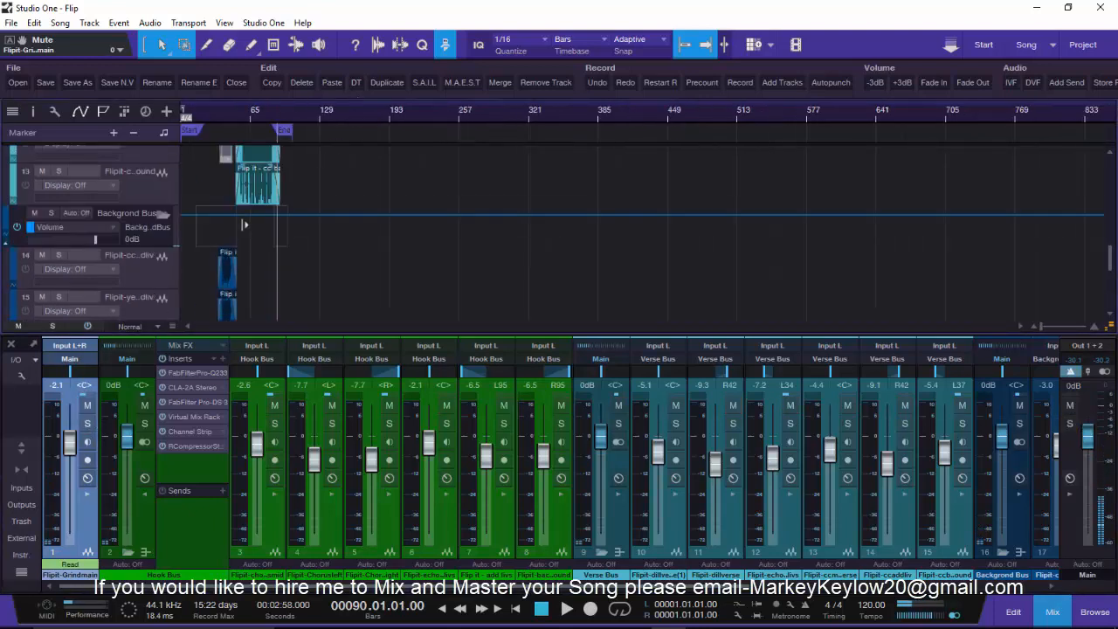
scroll(217, 112, up, 6)
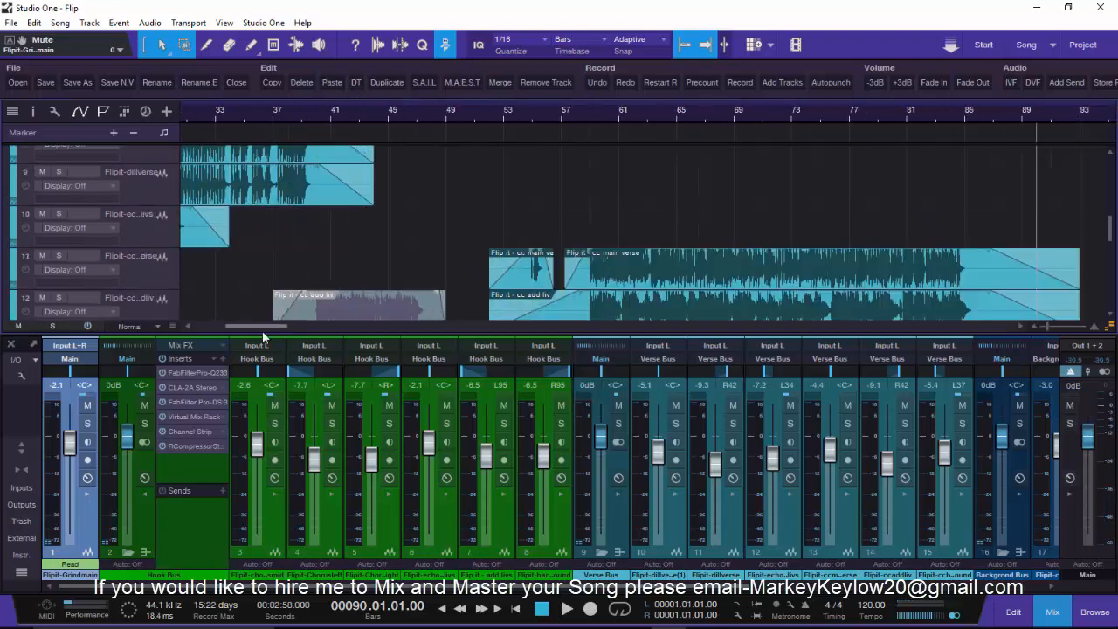
drag(262, 329, 213, 329)
scroll(280, 268, up, 5)
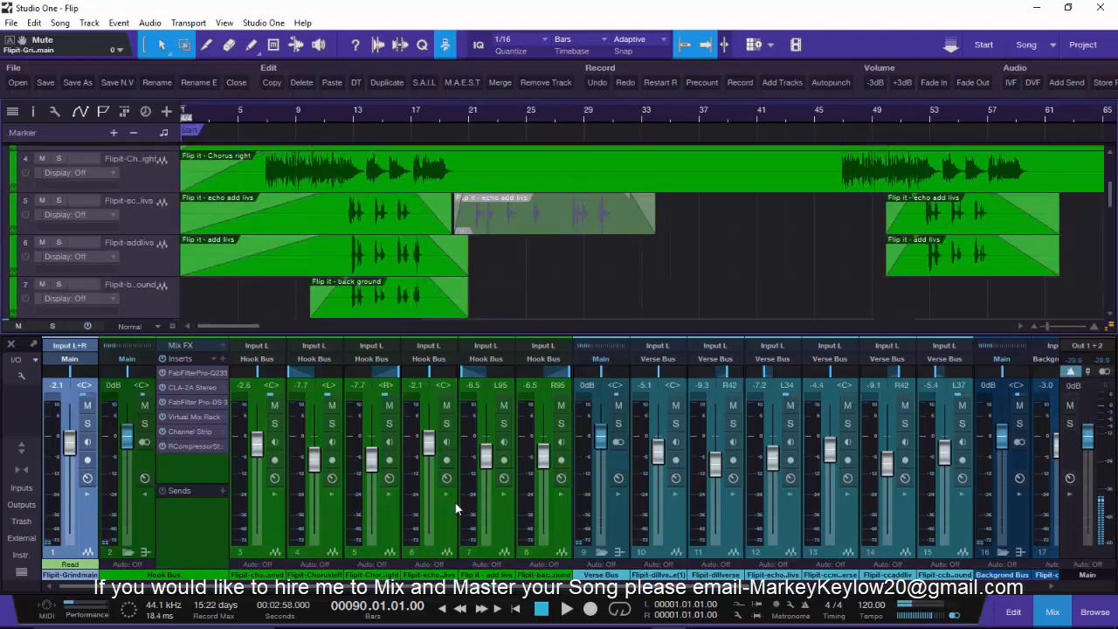
click(263, 111)
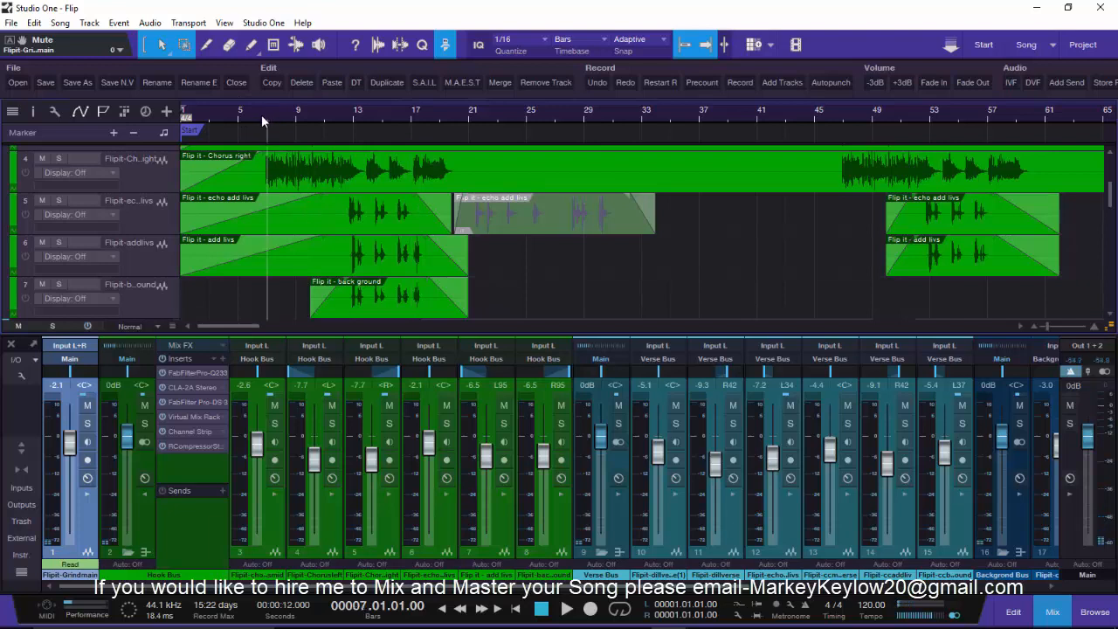
key(space)
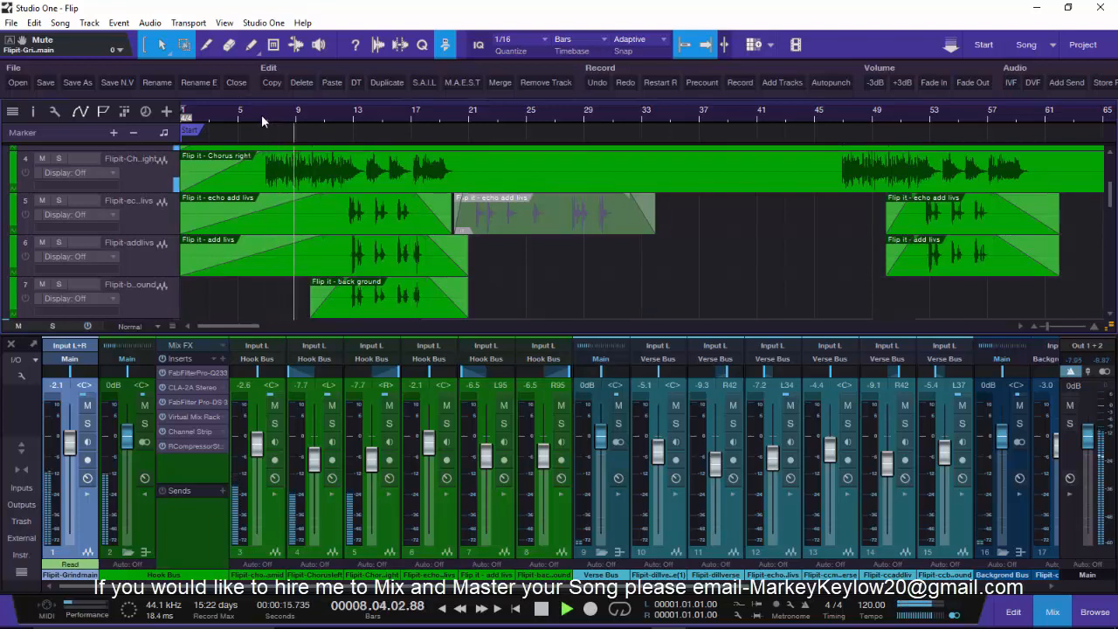
Collapse the Hook Bus's effects section in the mixer and hide the track automation in the arrangement
click(145, 496)
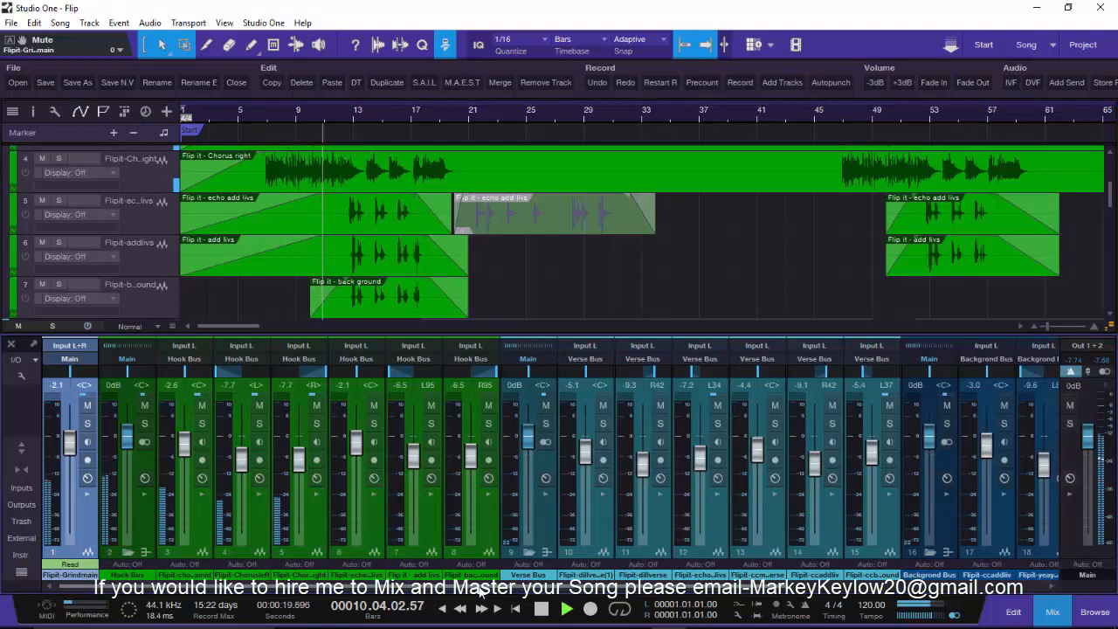
drag(483, 593, 801, 607)
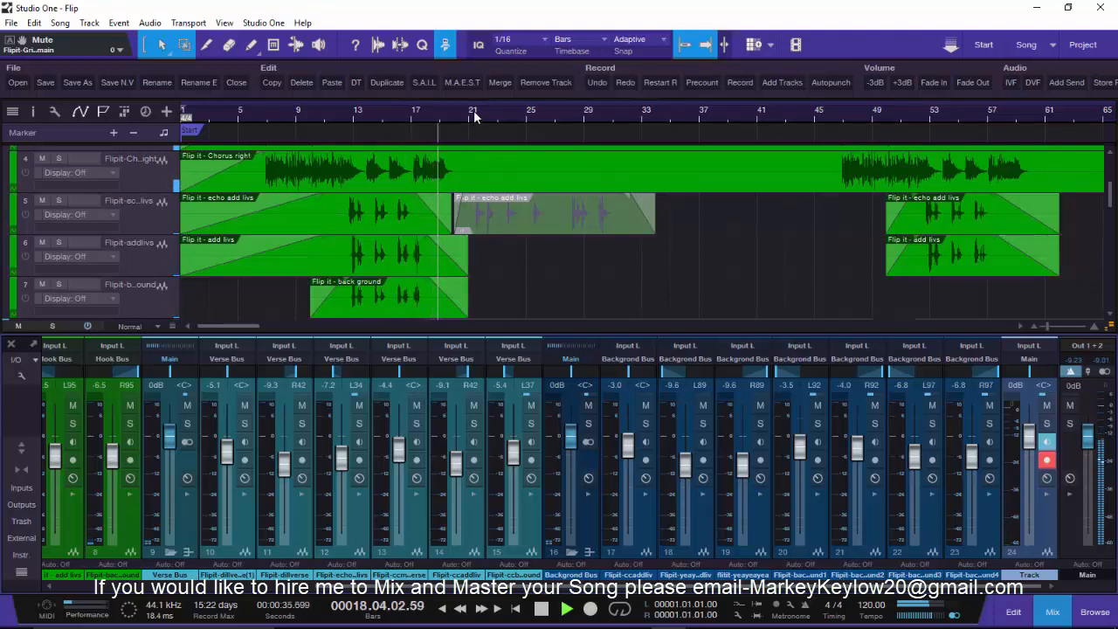
scroll(474, 114, down, 5)
scroll(499, 274, up, 3)
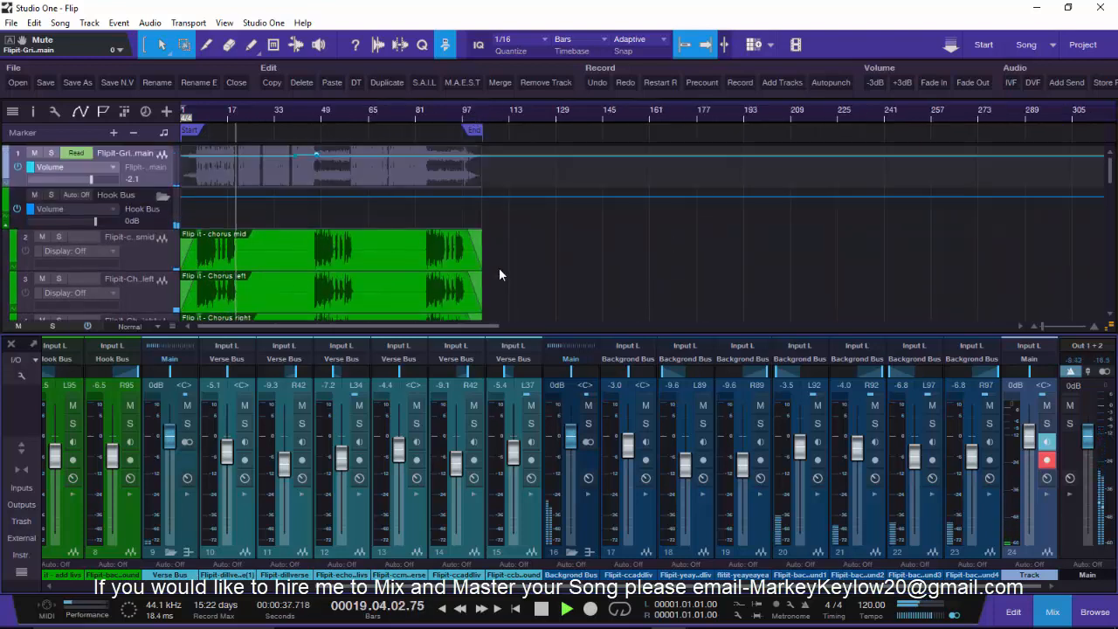
scroll(500, 274, up, 2)
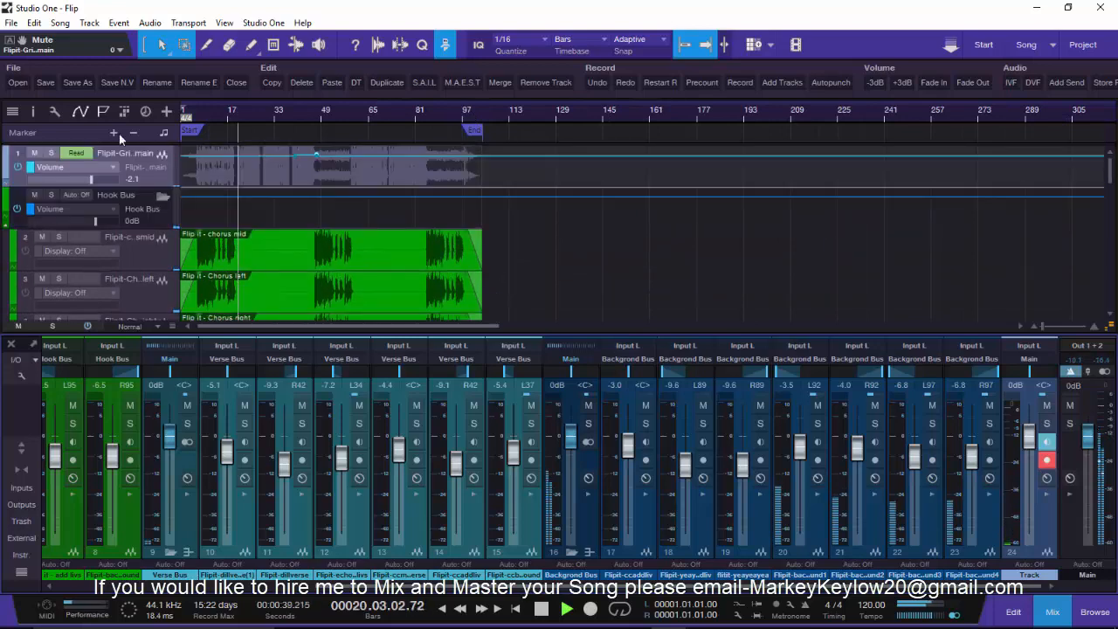
click(81, 112)
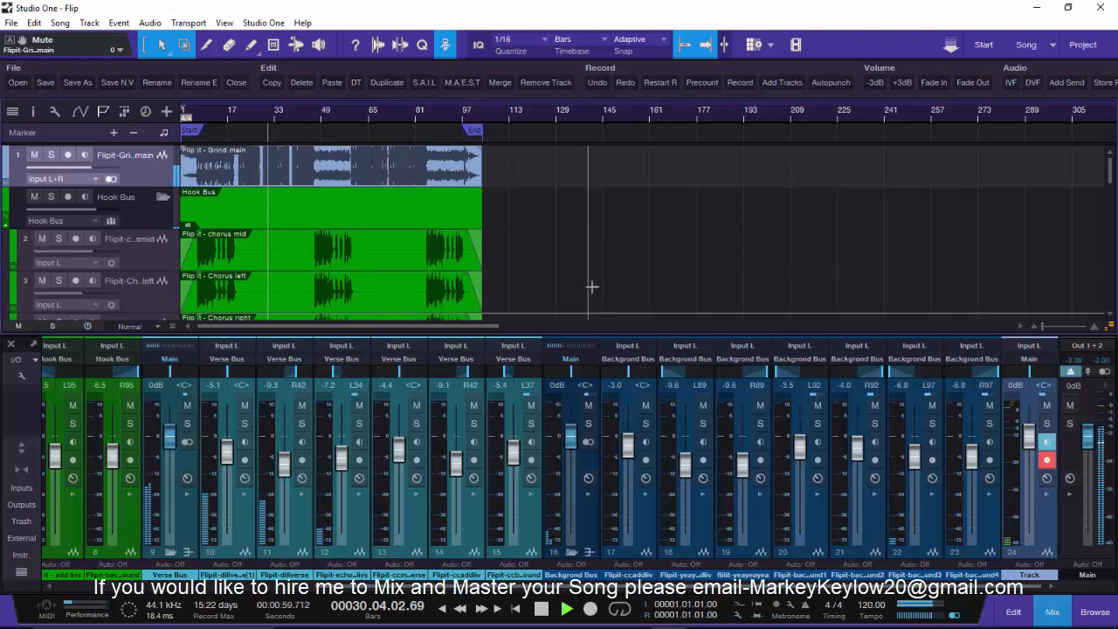
Follow the verse and background vocal tracks in the arrangement while the full mix plays
scroll(271, 204, down, 4)
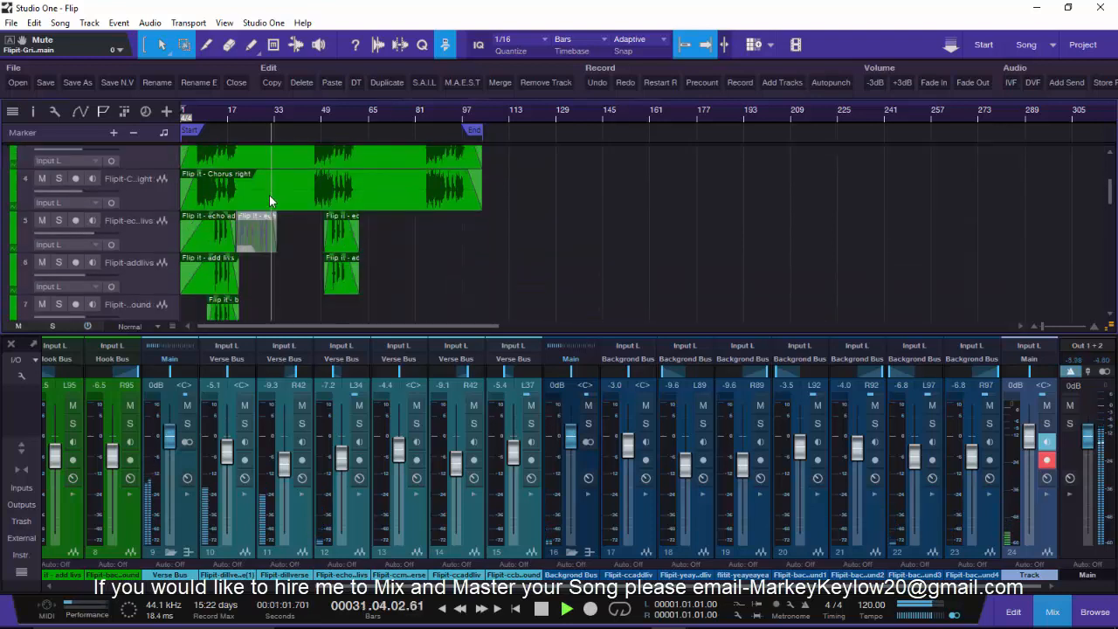
scroll(269, 201, down, 6)
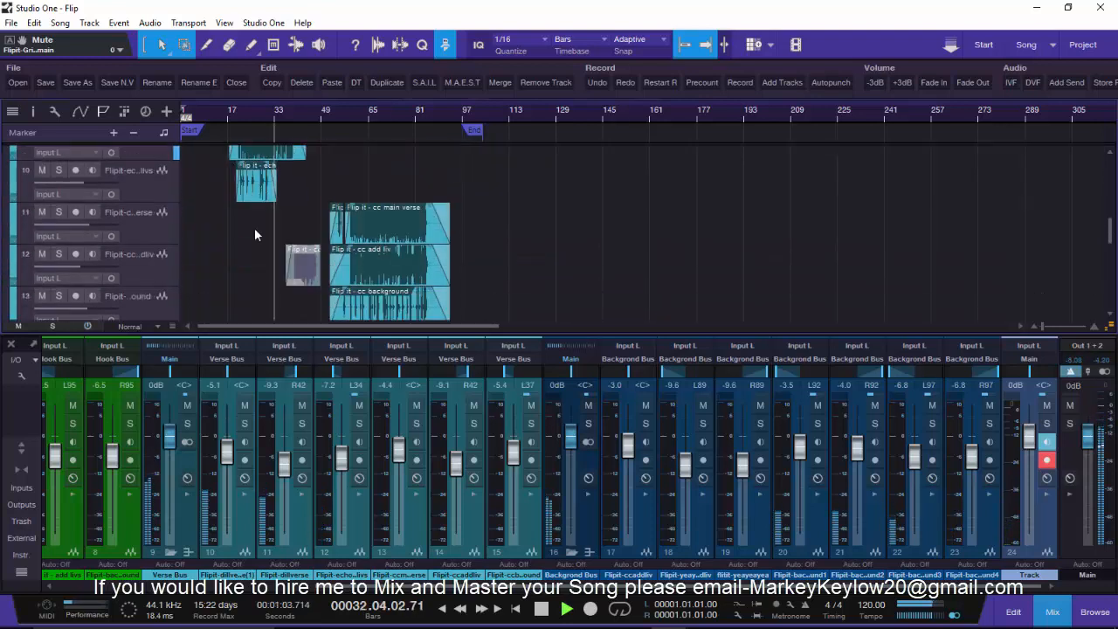
scroll(255, 231, down, 3)
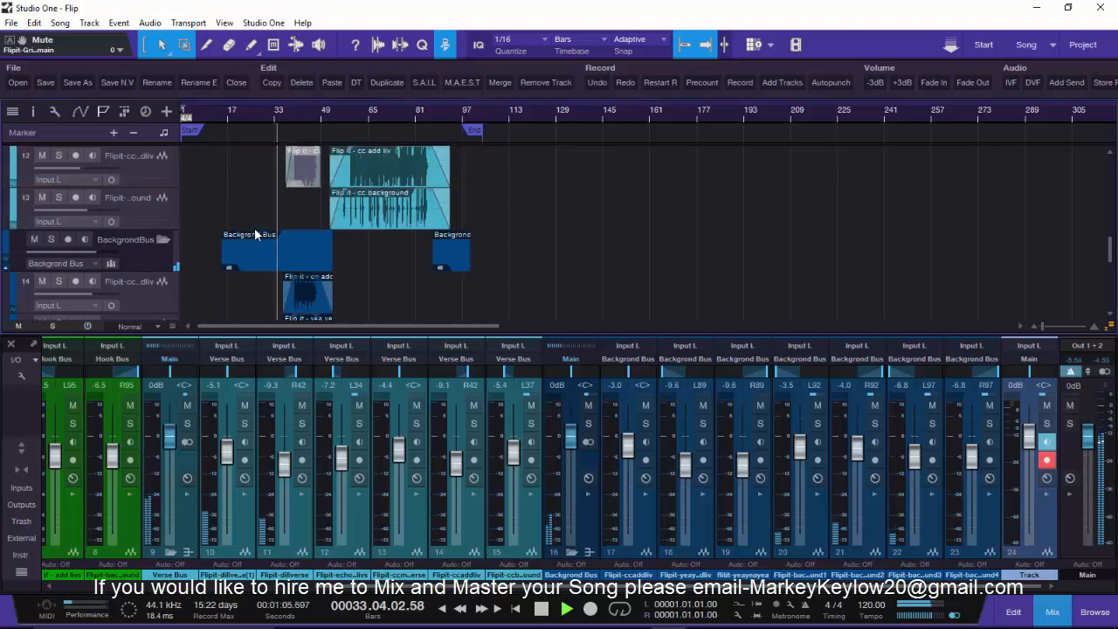
scroll(254, 225, up, 1)
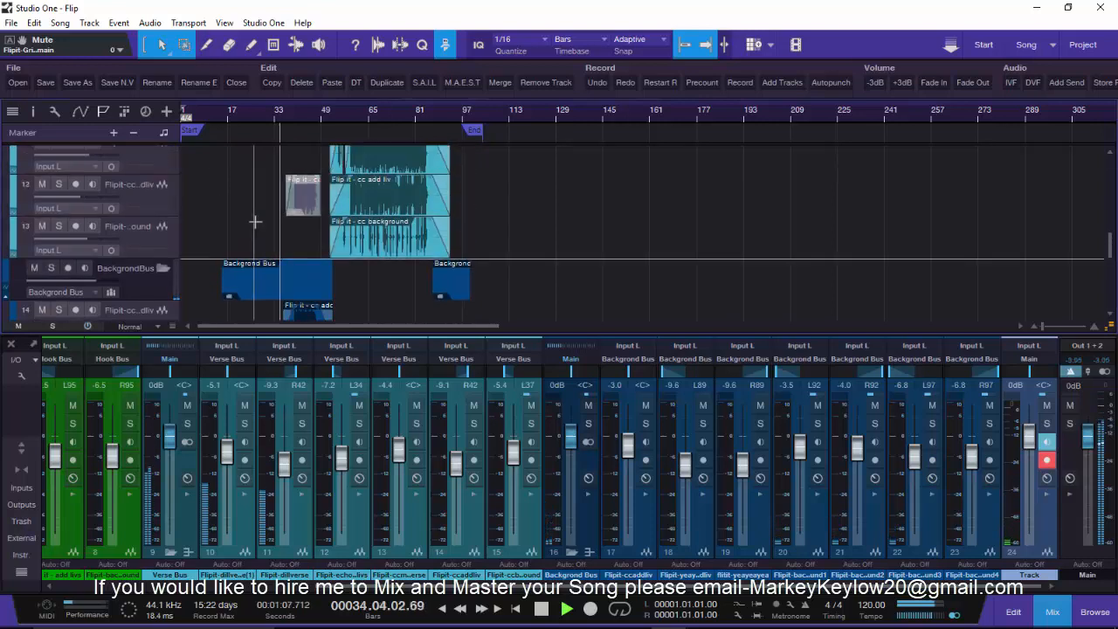
scroll(242, 219, up, 1)
scroll(242, 222, up, 2)
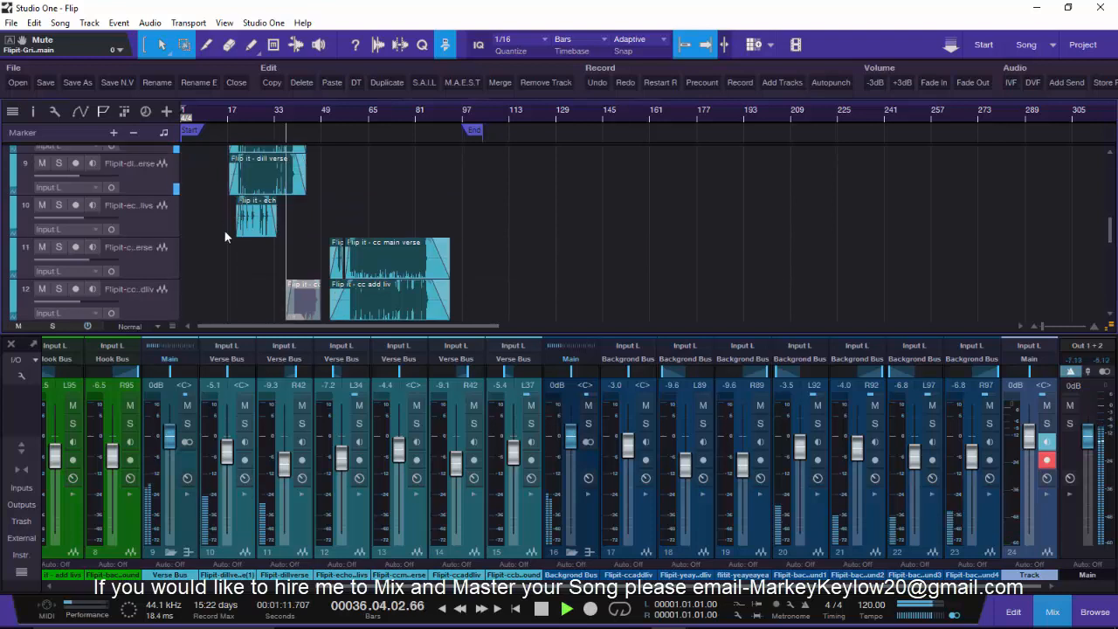
scroll(225, 231, down, 3)
scroll(225, 231, down, 1)
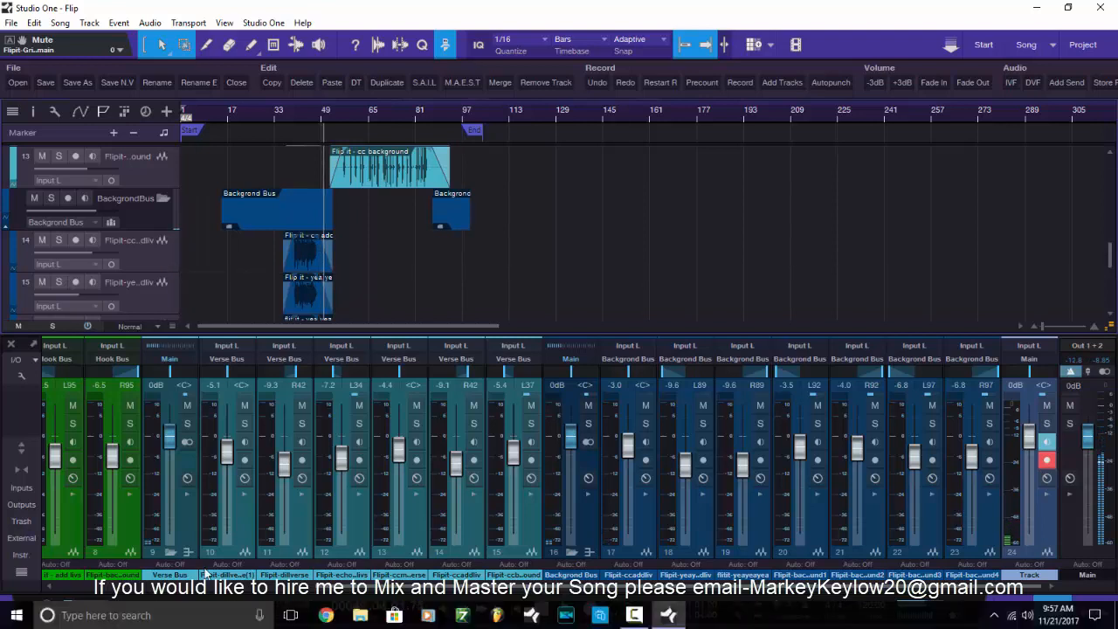
Show the mixer inserts and activate the Gate plug-ins on the hook, verse and background vocal channels during playback
scroll(171, 546, left, 5)
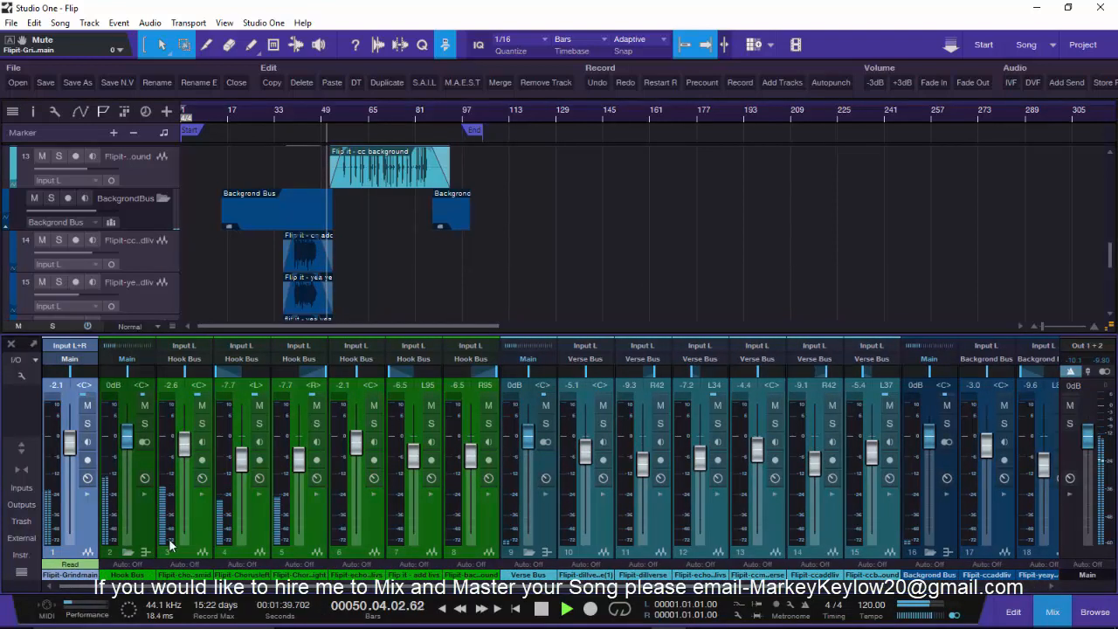
click(201, 500)
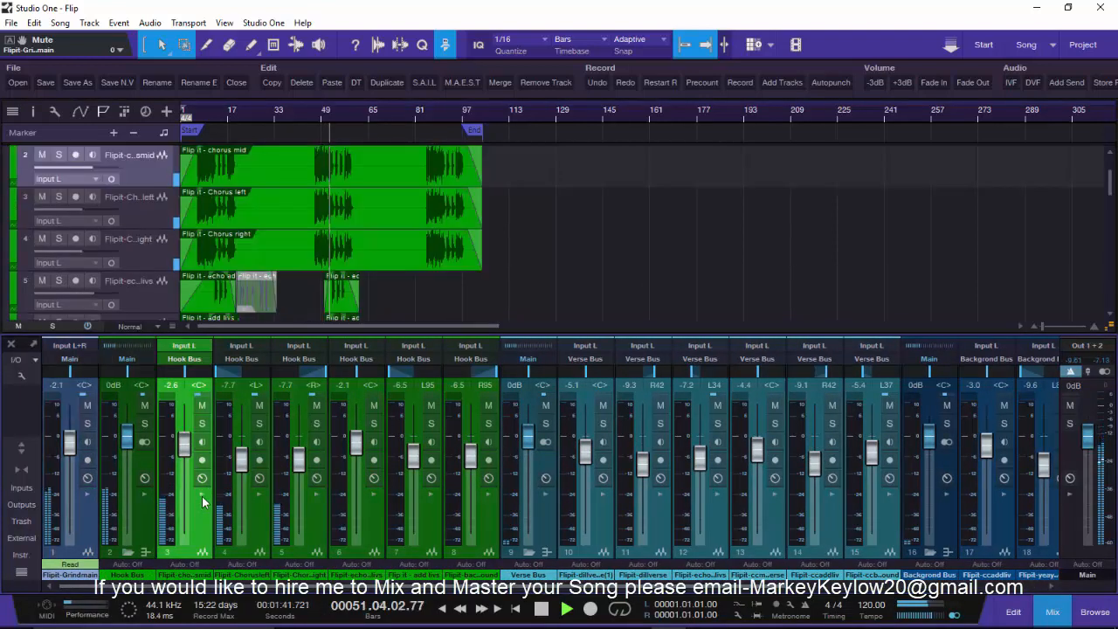
click(24, 463)
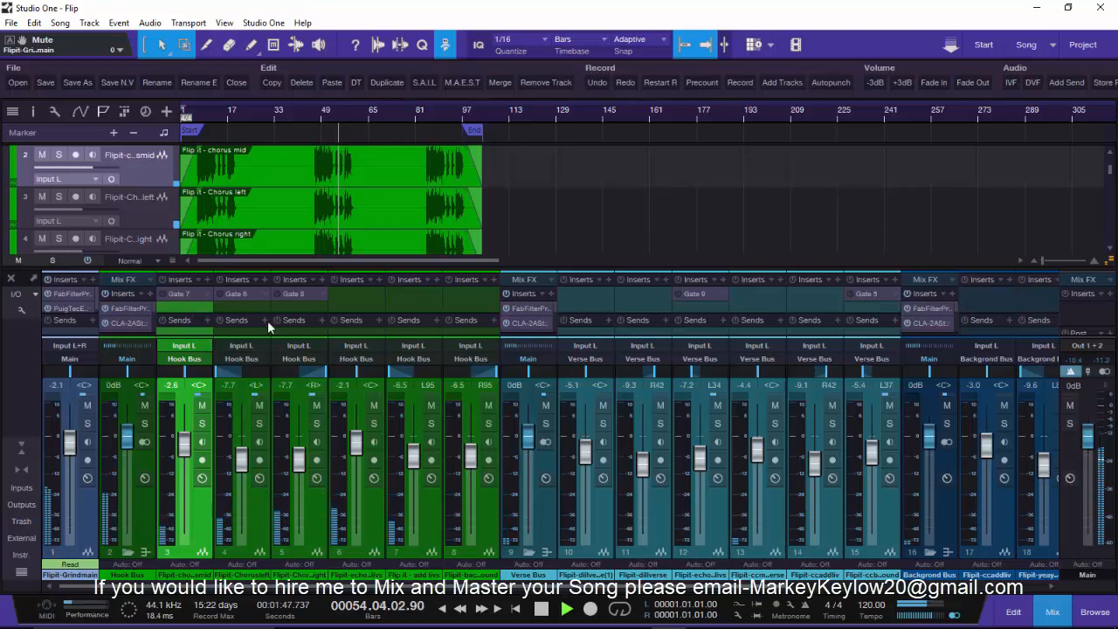
click(869, 307)
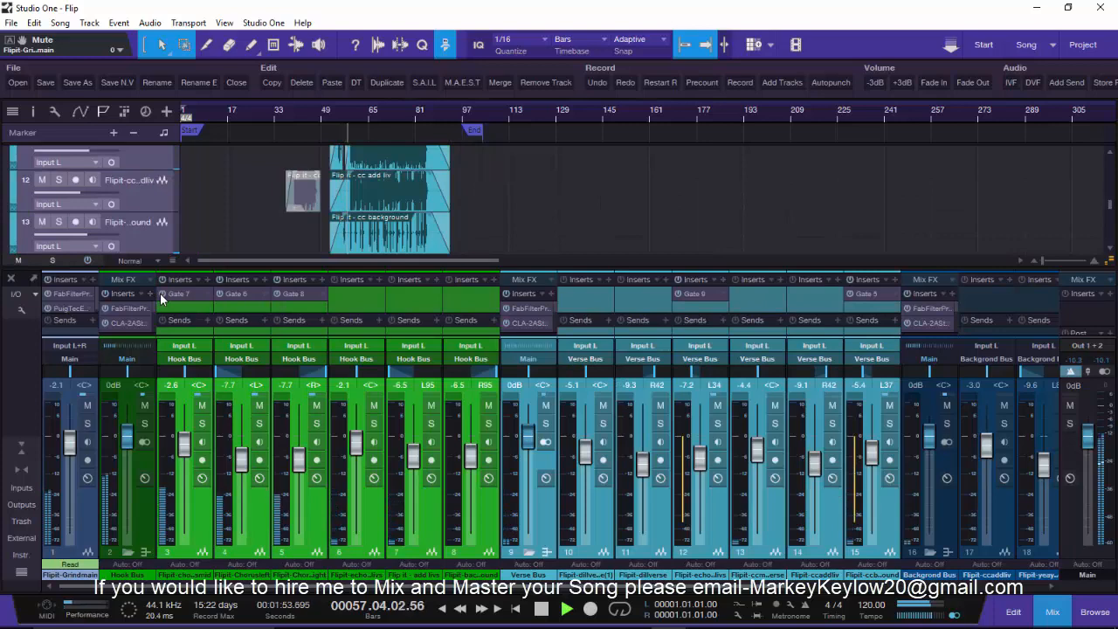
drag(734, 586, 1002, 591)
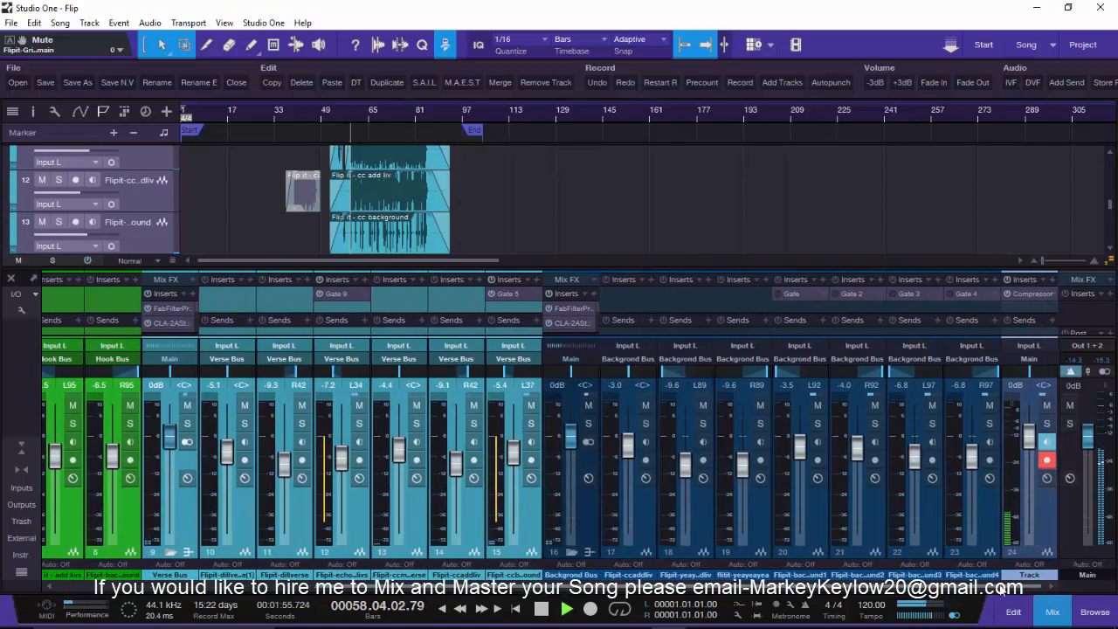
click(979, 316)
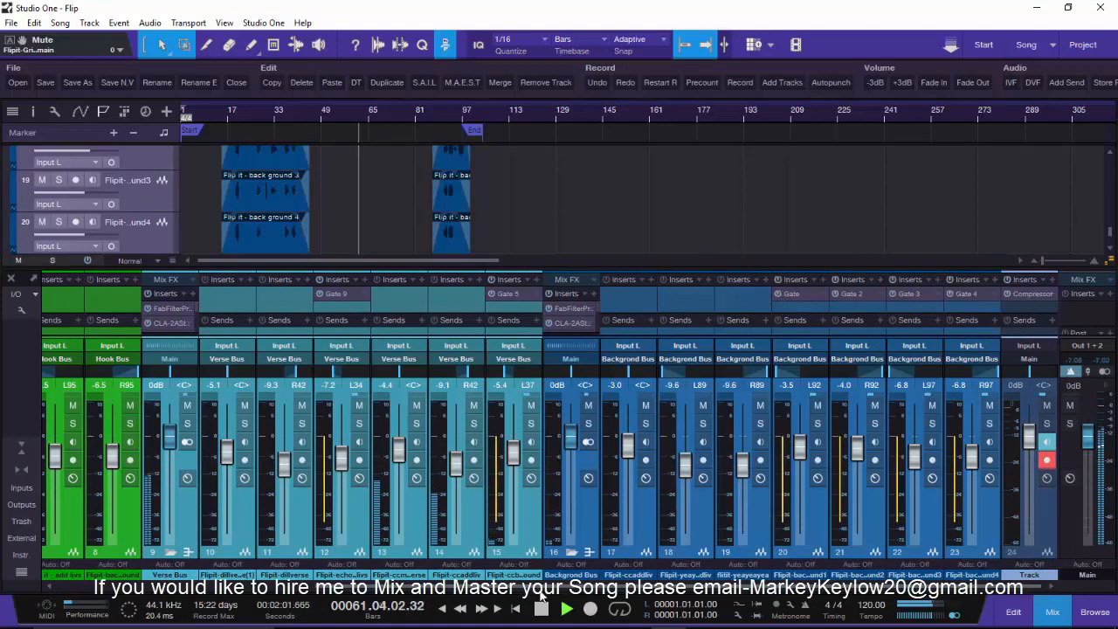
Reduce the channel selection to the chorus mid track and hide the mixer's inserts
scroll(216, 542, left, 4)
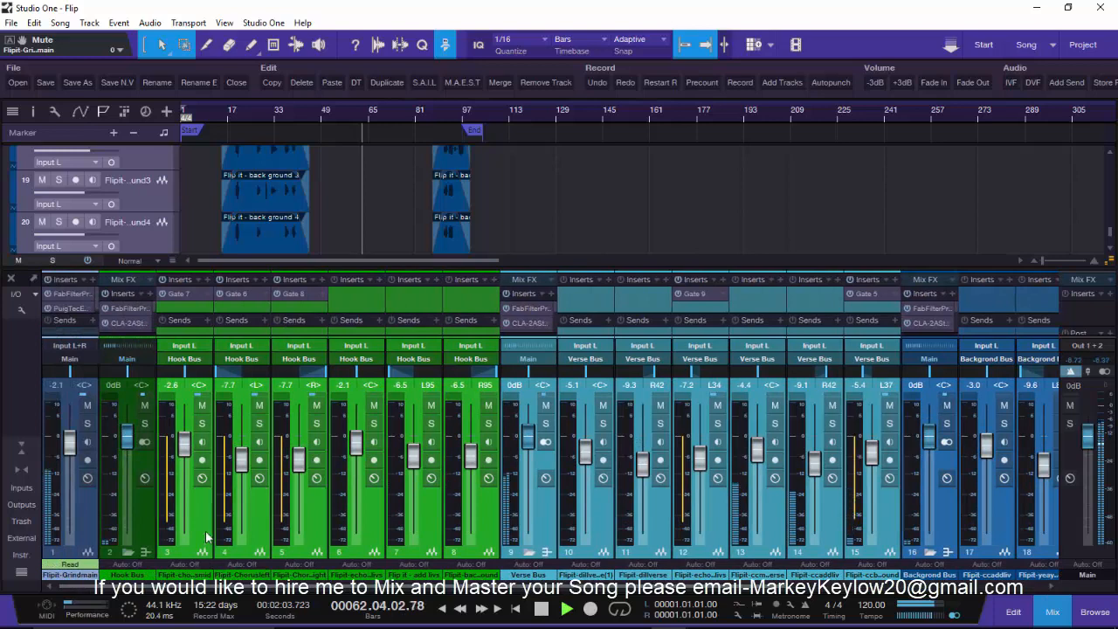
click(207, 537)
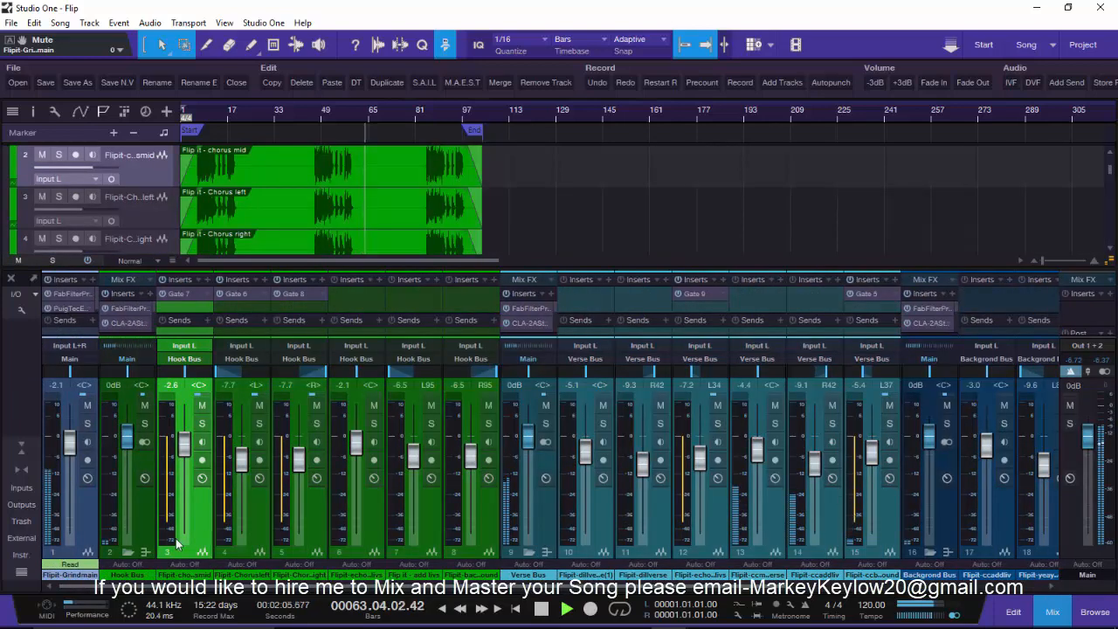
click(23, 448)
Follow the verse tracks until playback is stopped, and check the Main output's insert and post effects section
scroll(645, 259, down, 5)
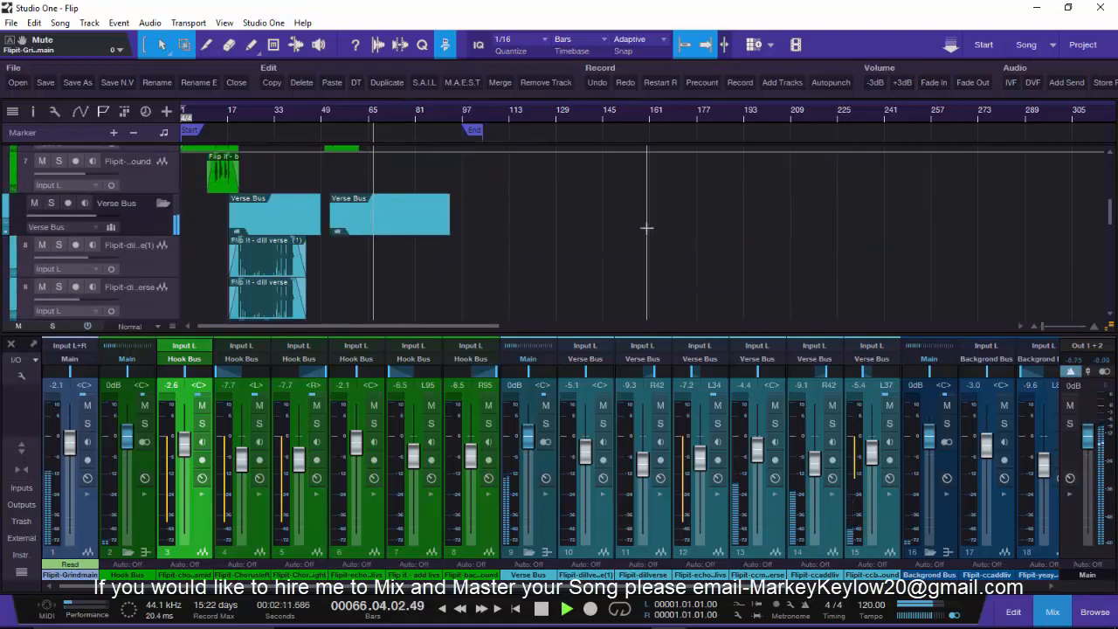
scroll(646, 228, down, 4)
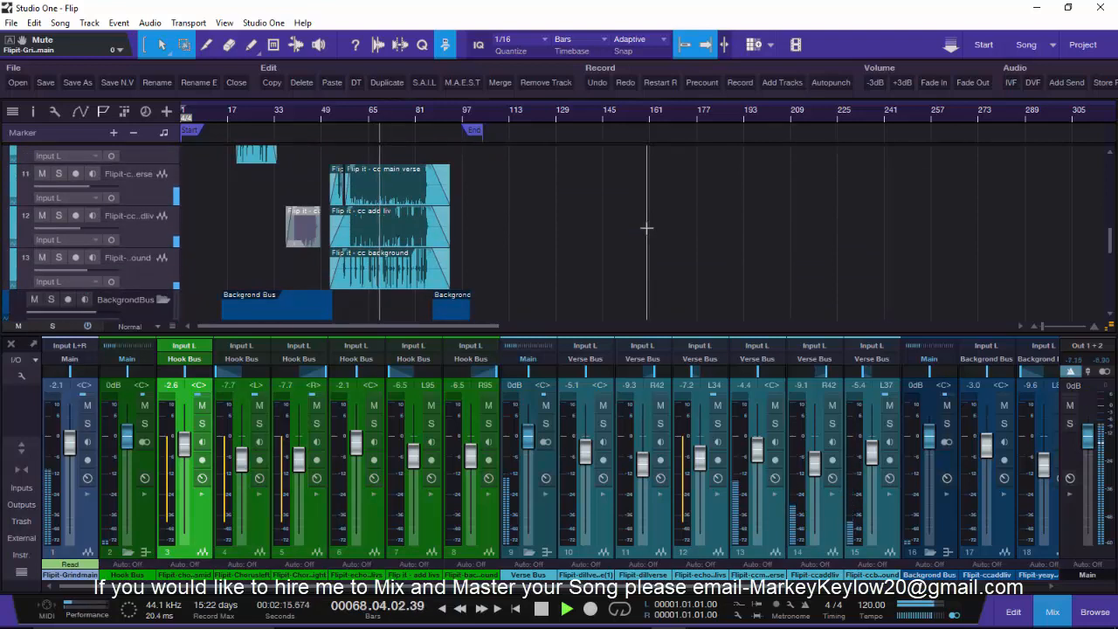
key(space)
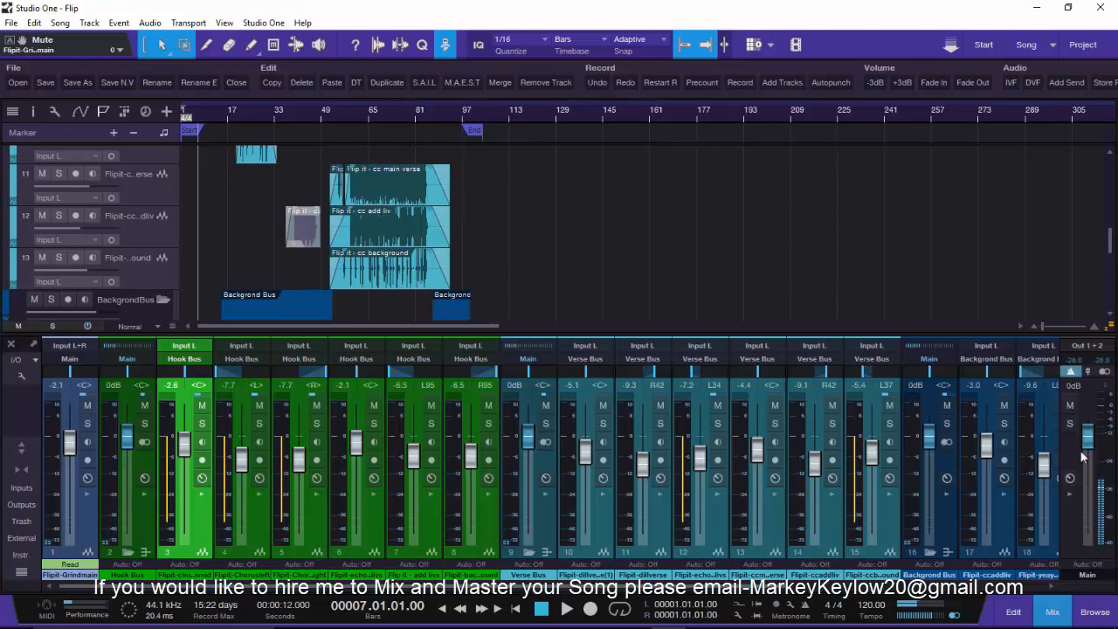
click(1068, 489)
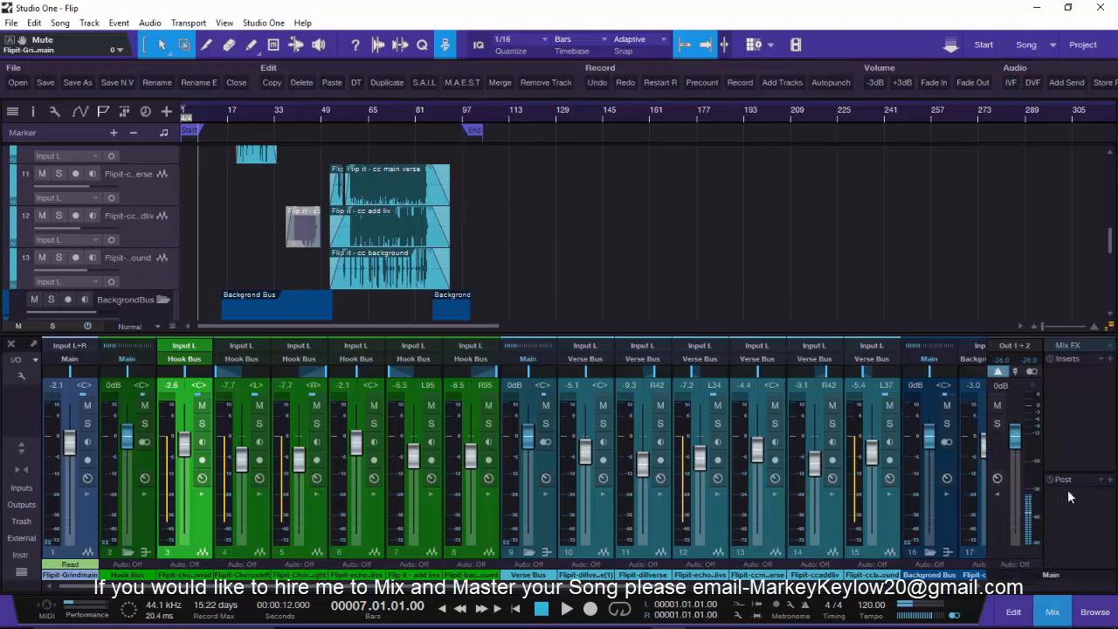
click(992, 495)
Compare the muted echo add livs clip on hook track 5 with its copy on verse track 10
scroll(263, 188, down, 2)
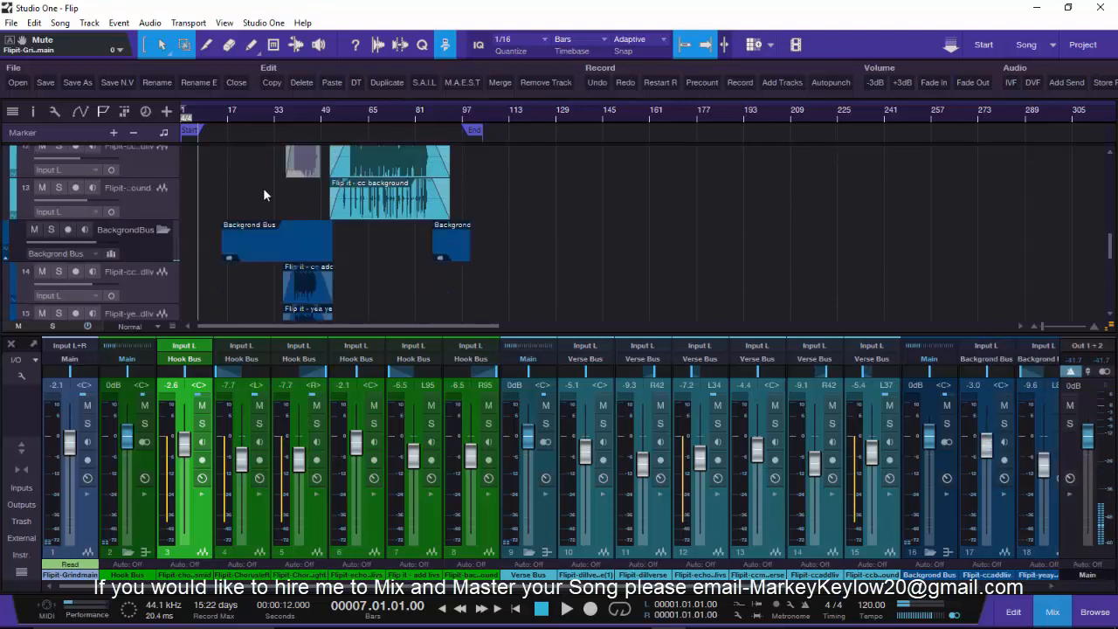
scroll(263, 188, up, 2)
scroll(289, 115, up, 5)
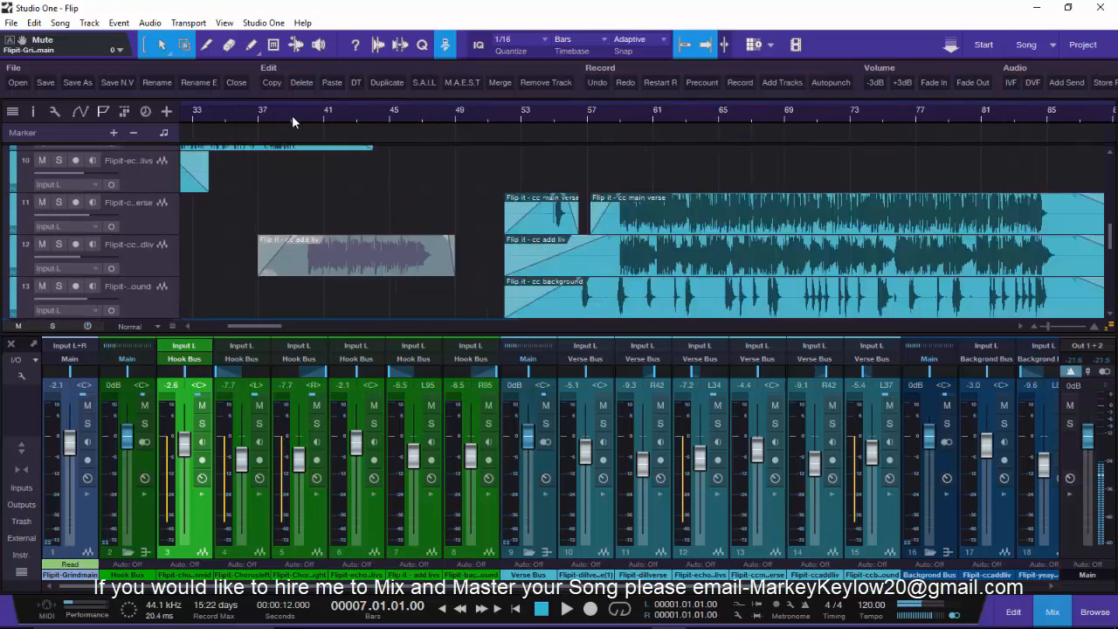
scroll(310, 248, up, 4)
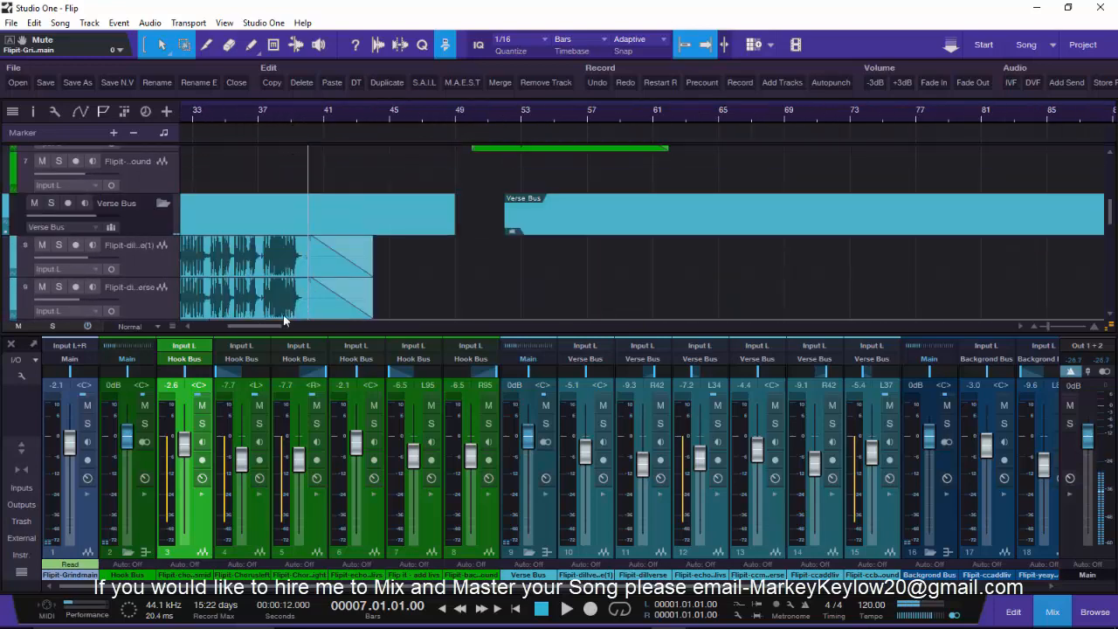
scroll(252, 329, left, 6)
scroll(255, 305, up, 3)
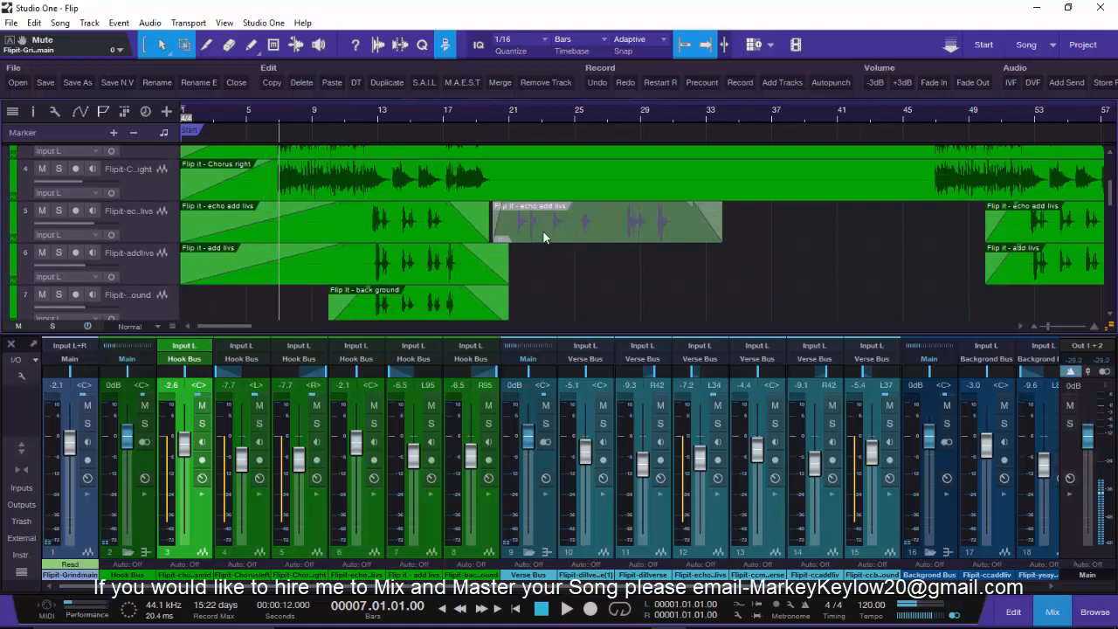
scroll(543, 246, down, 4)
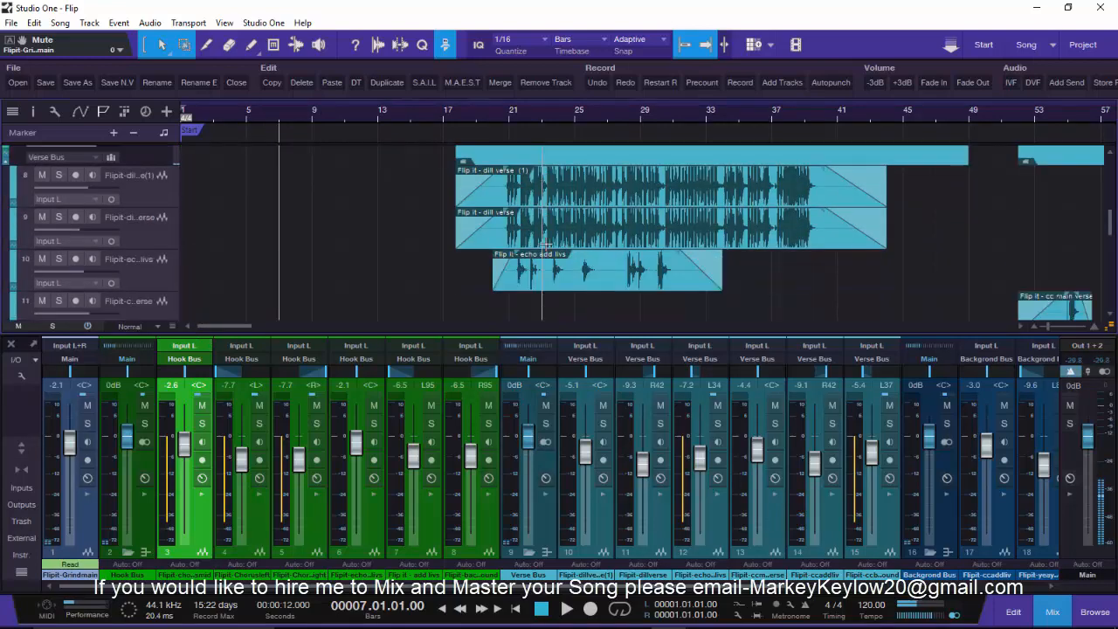
scroll(544, 245, down, 3)
scroll(544, 245, up, 7)
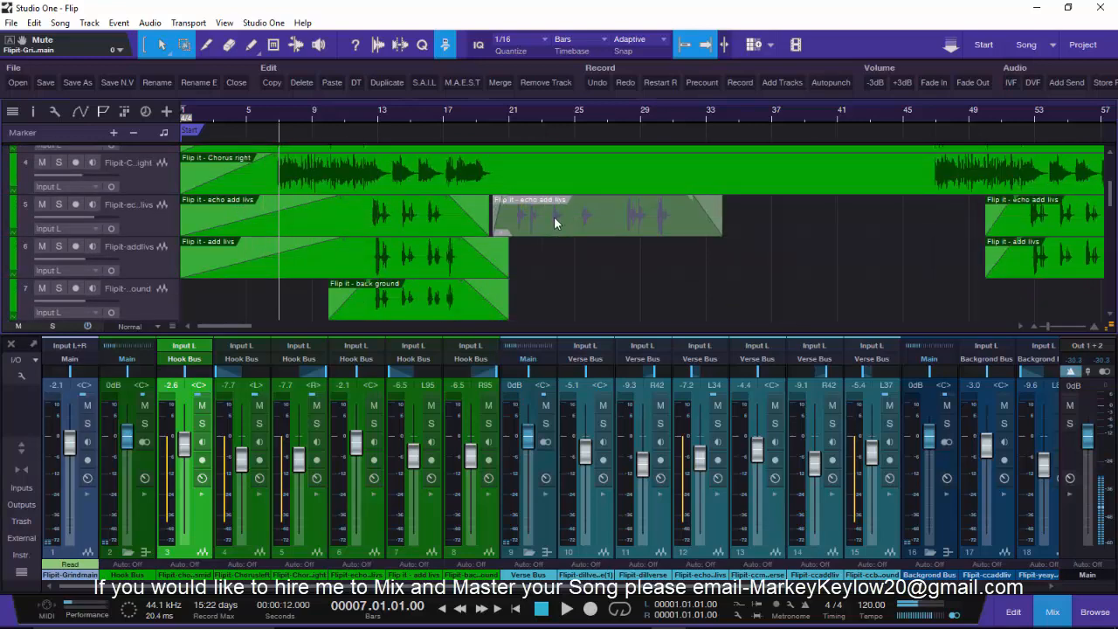
scroll(554, 217, down, 4)
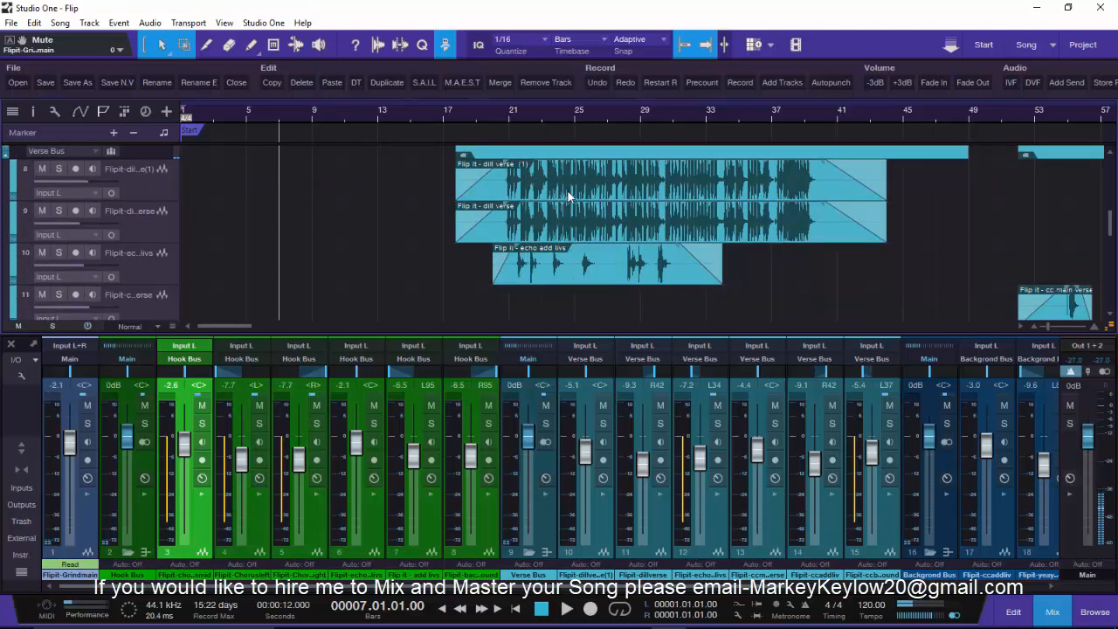
Compare the muted cc add liv clip on verse track 12 with the ad-lib clips under the background bus
scroll(591, 259, down, 5)
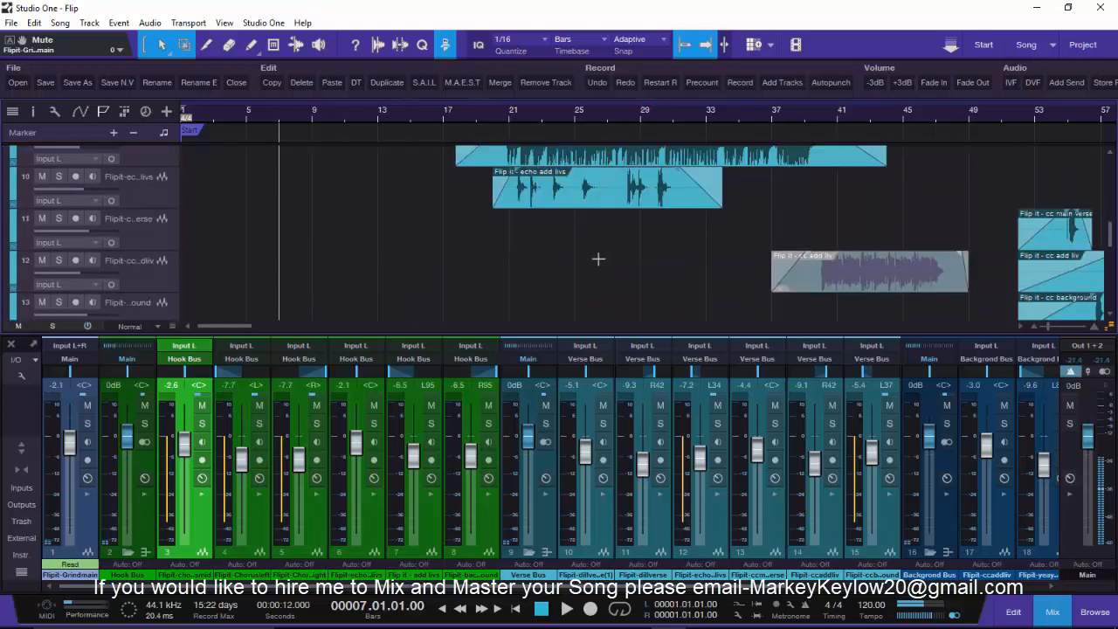
scroll(830, 258, down, 1)
scroll(985, 148, up, 4)
scroll(961, 283, down, 4)
scroll(947, 282, up, 3)
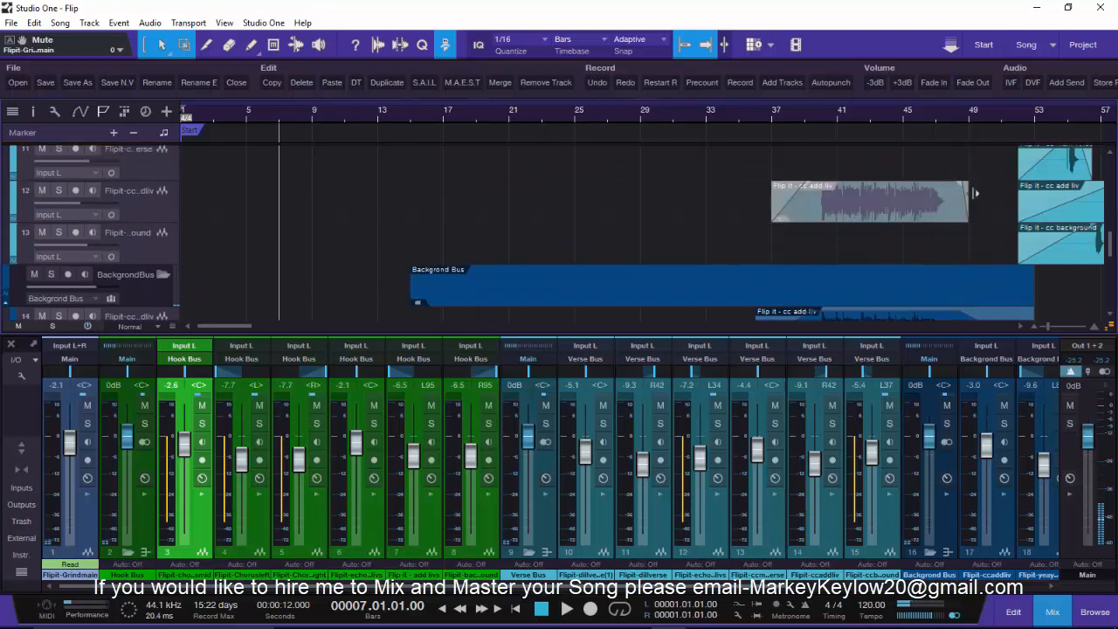
scroll(947, 281, down, 3)
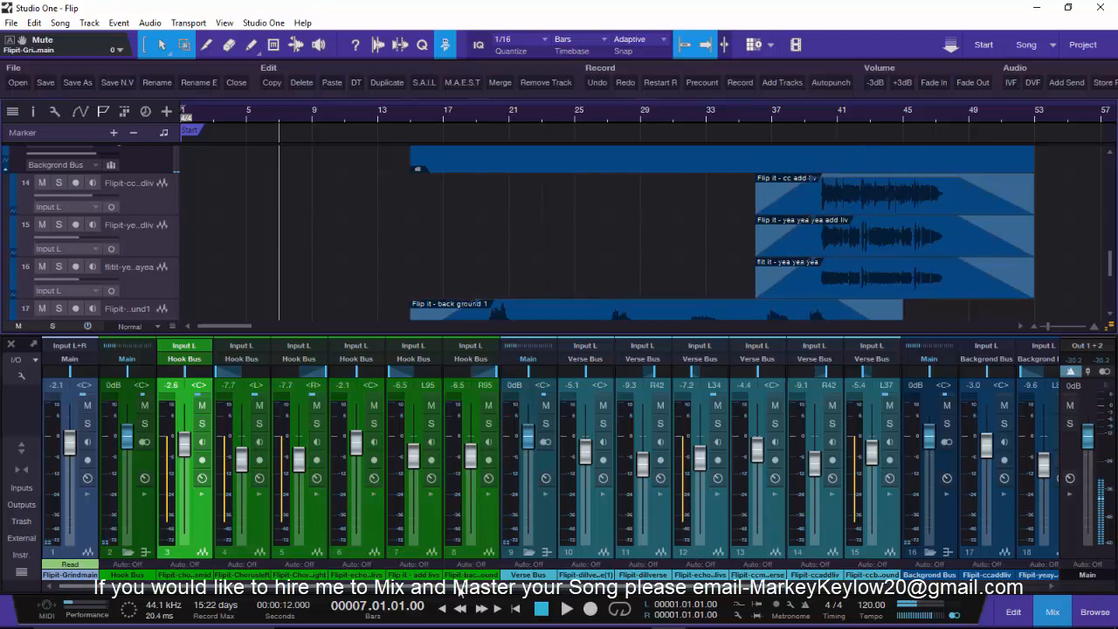
Play the full mix from bar 39 past bar 44 to audition the background ad-libs, and stop playback
drag(460, 589, 878, 616)
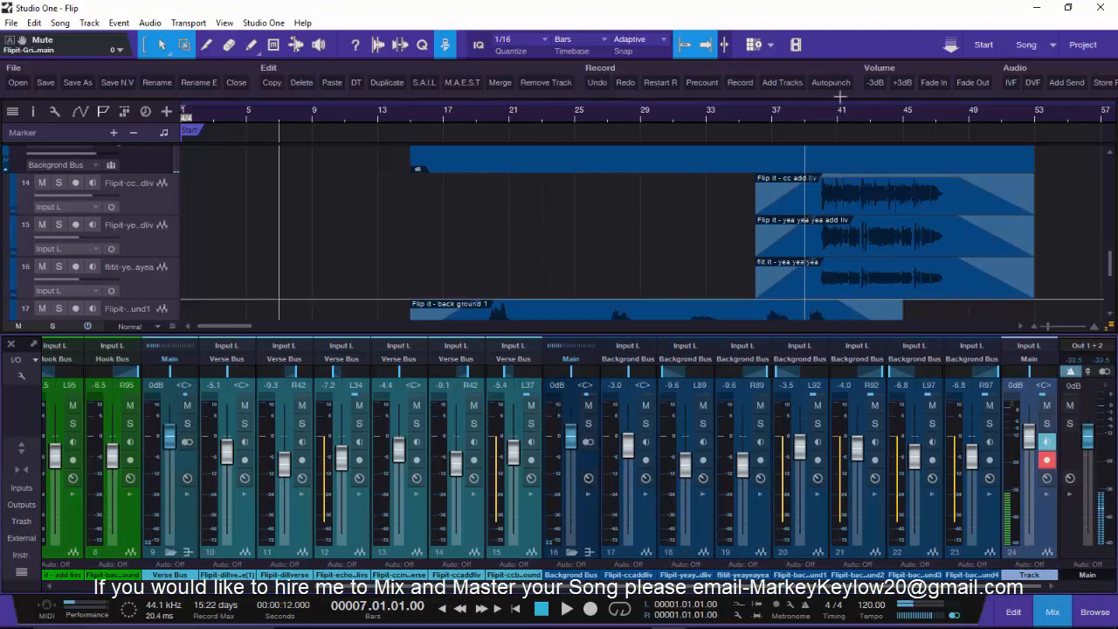
click(811, 120)
key(space)
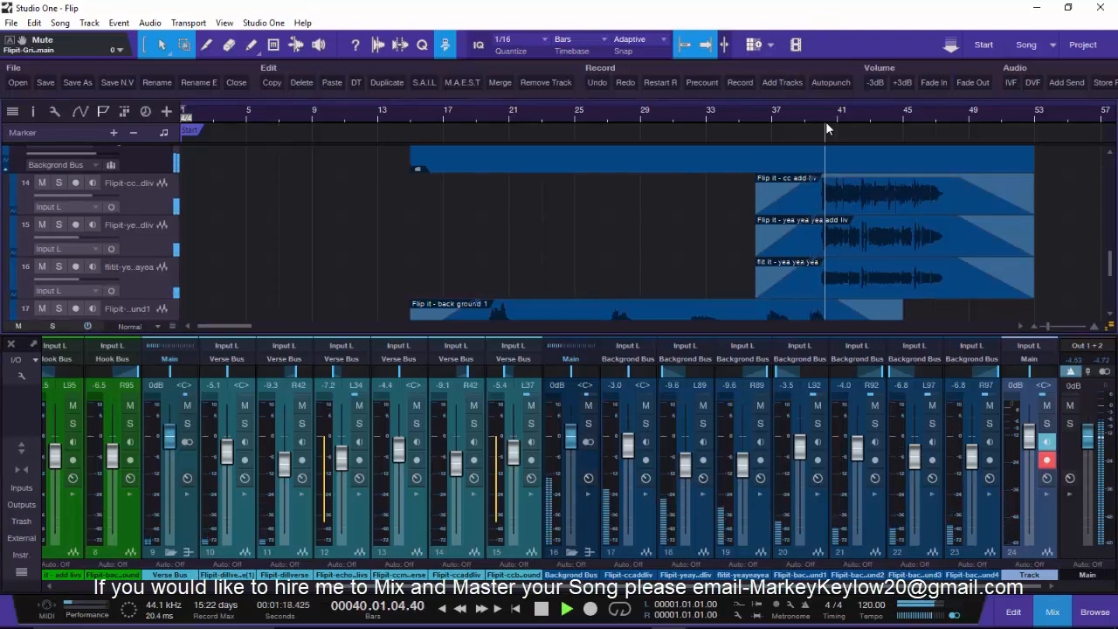
scroll(784, 200, up, 1)
scroll(784, 199, up, 4)
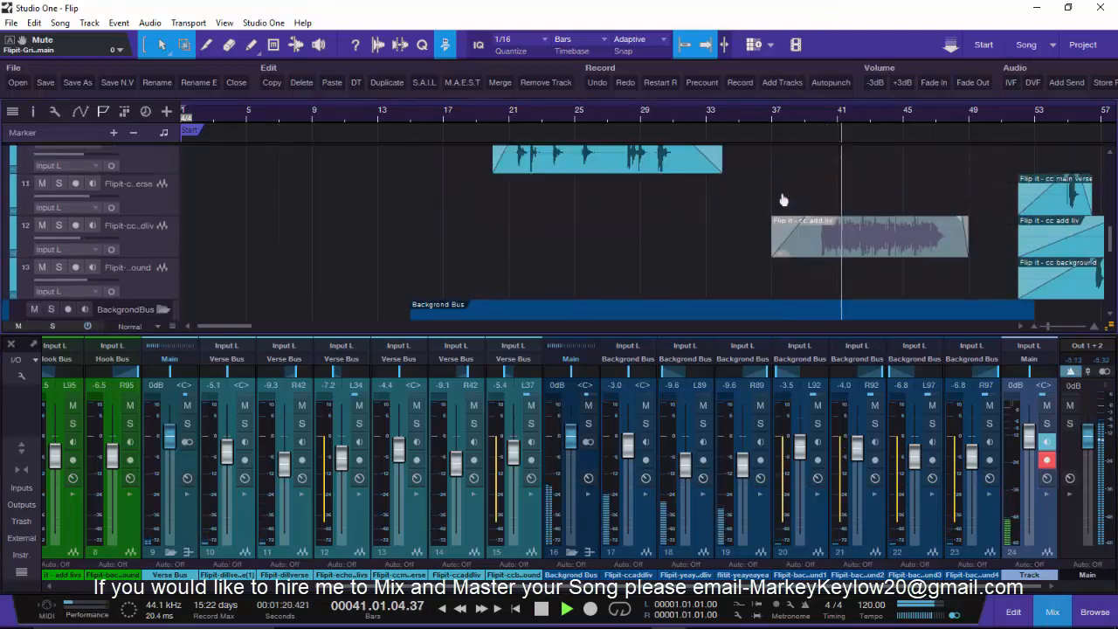
scroll(868, 252, down, 3)
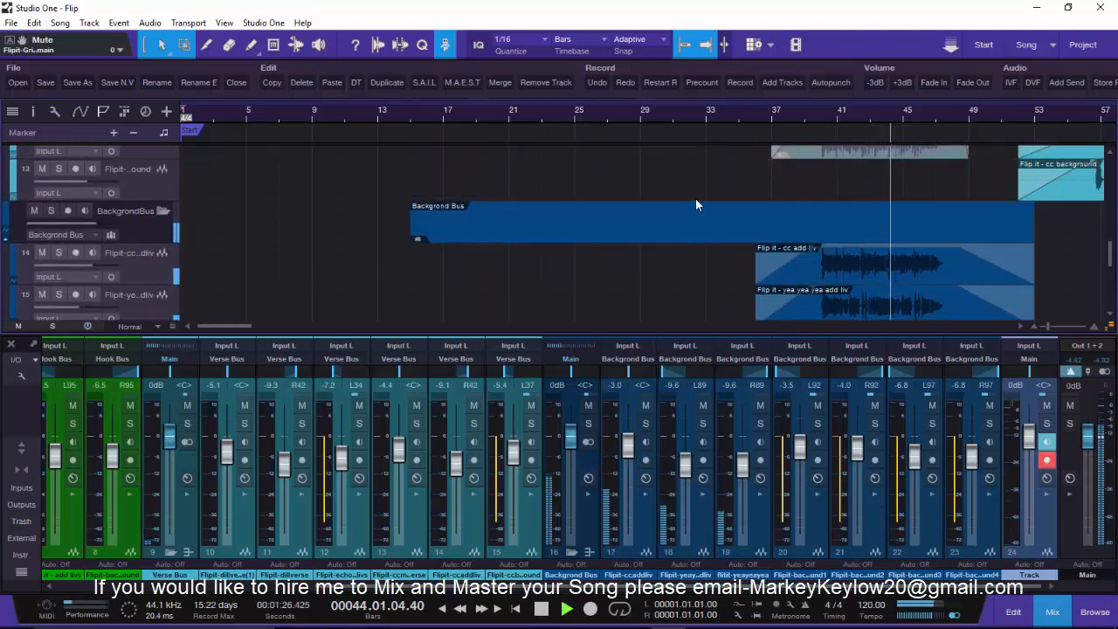
key(space)
Select the cc add liv clip on background track 14, check its clip volume and compare it with the muted clip on track 12
click(874, 280)
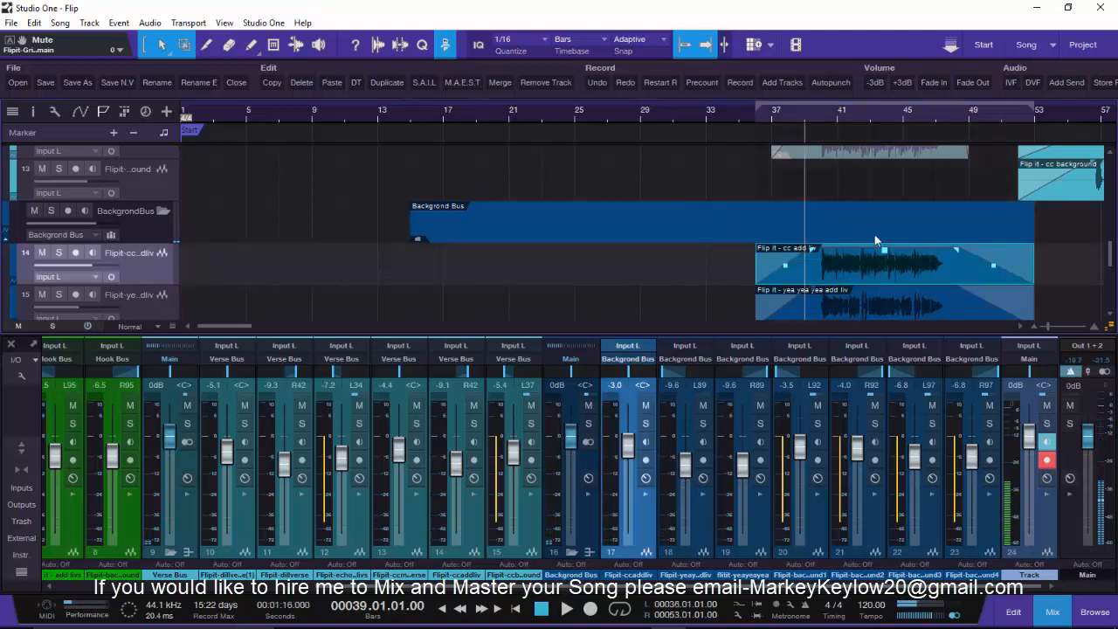
scroll(860, 216, up, 2)
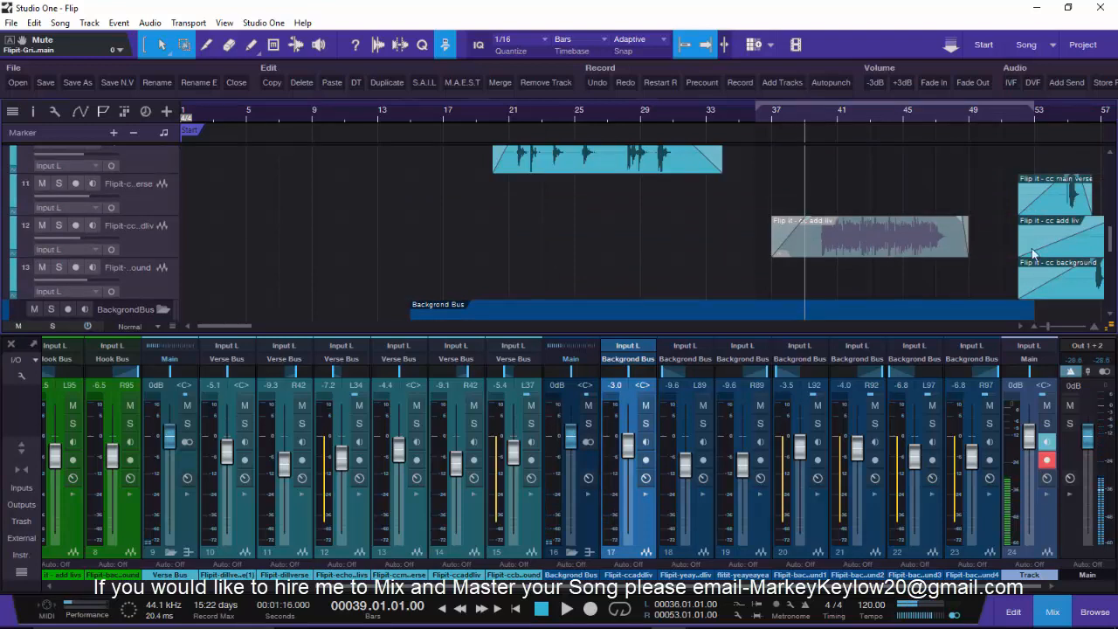
scroll(897, 250, down, 3)
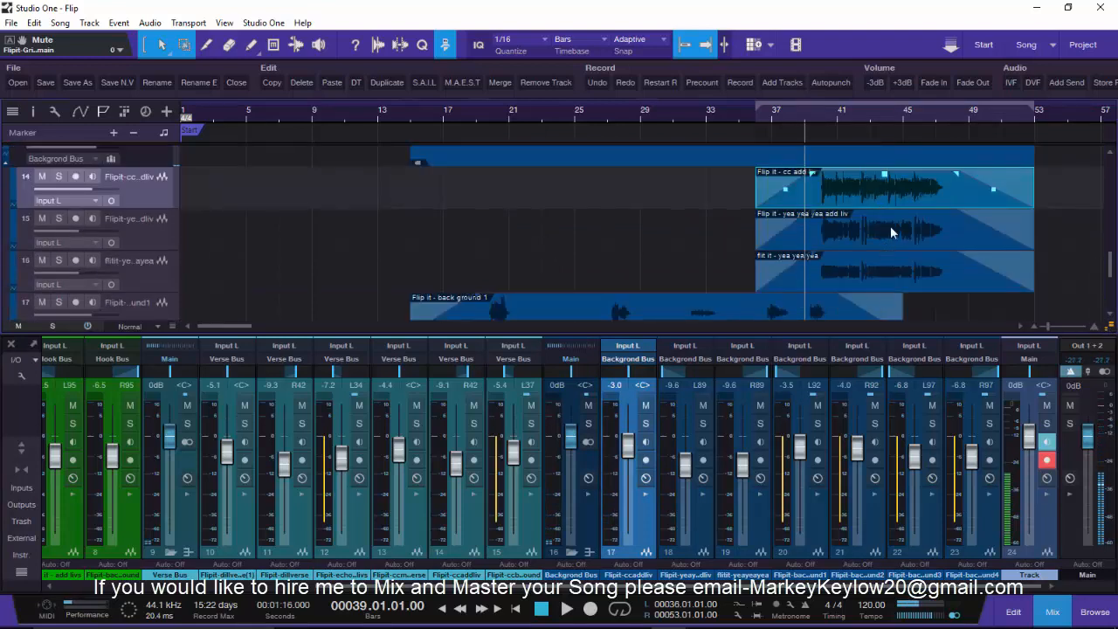
mouse_move(887, 178)
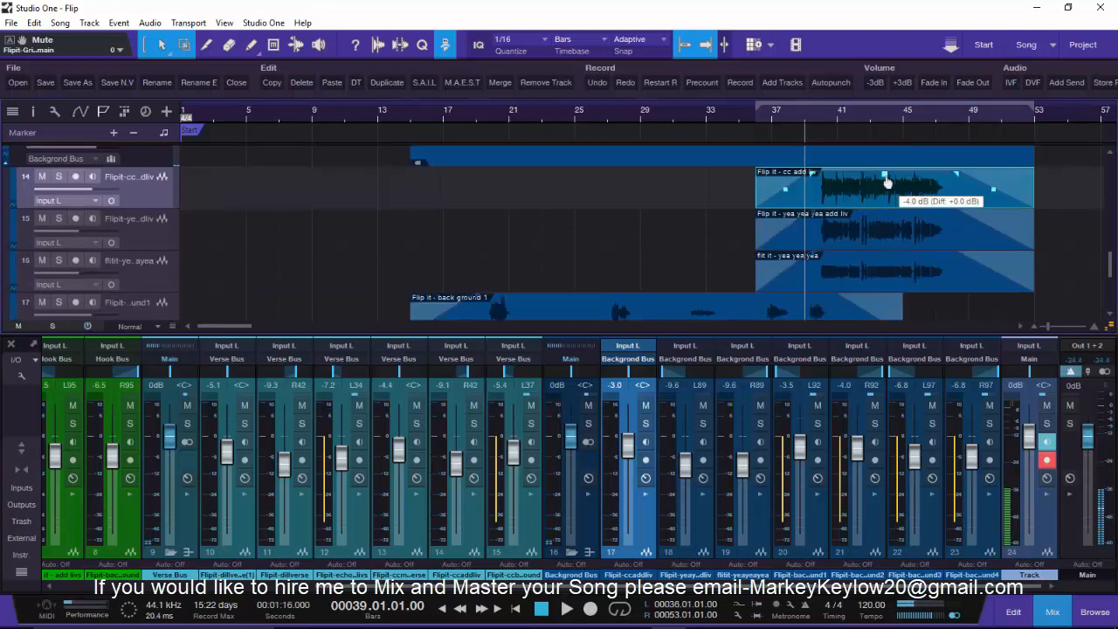
scroll(883, 188, up, 3)
scroll(874, 189, down, 3)
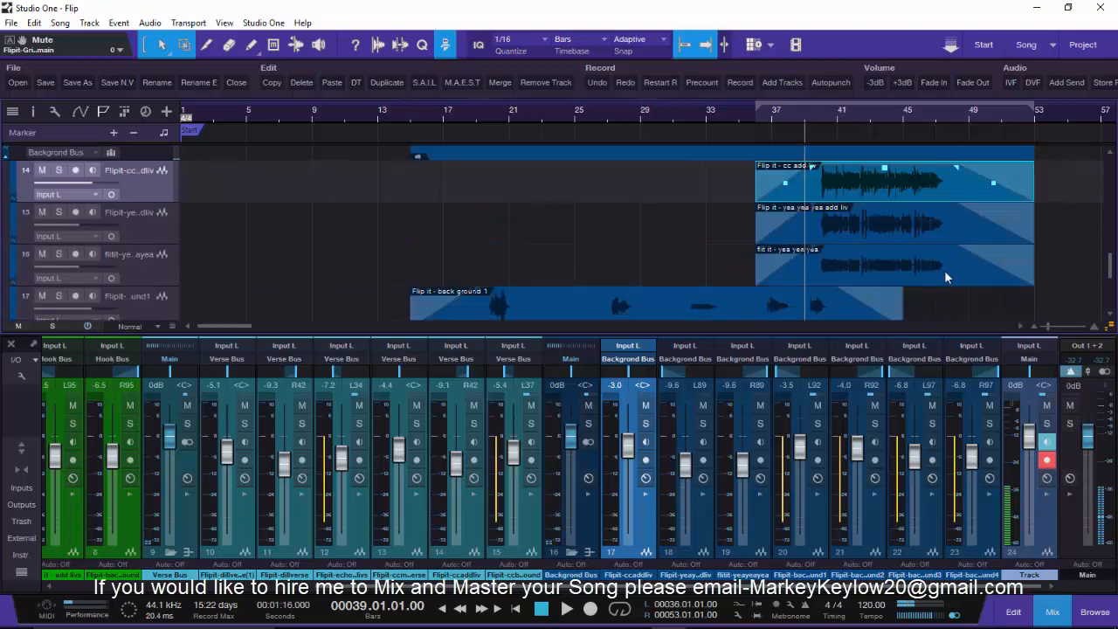
scroll(946, 275, up, 4)
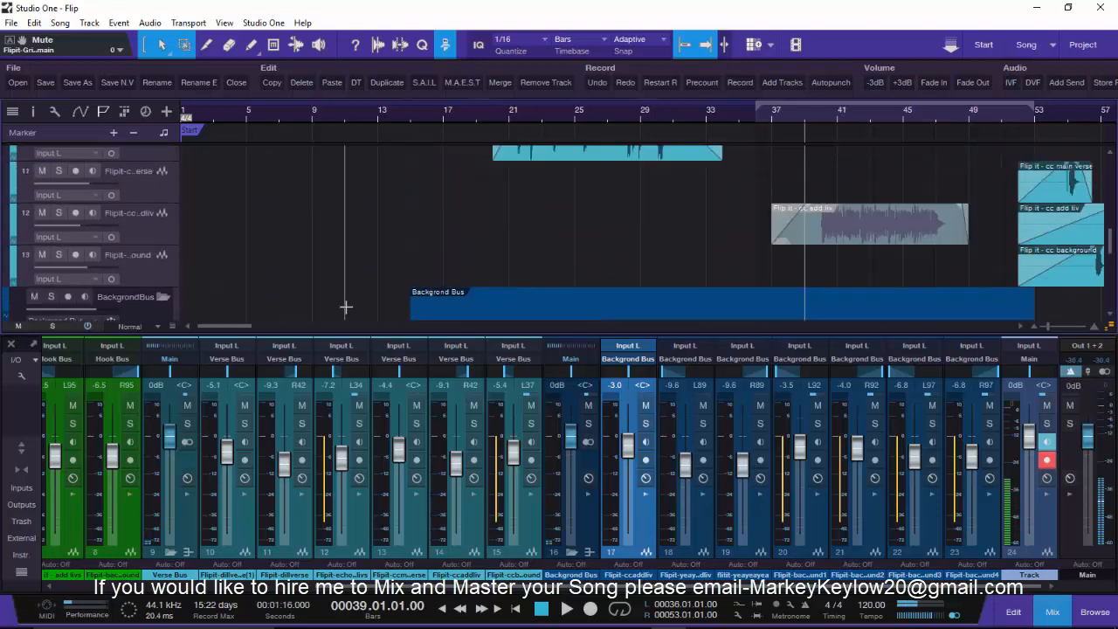
Survey the full song arrangement from the beat track down through the hook, verse and background bus tracks
scroll(346, 307, up, 10)
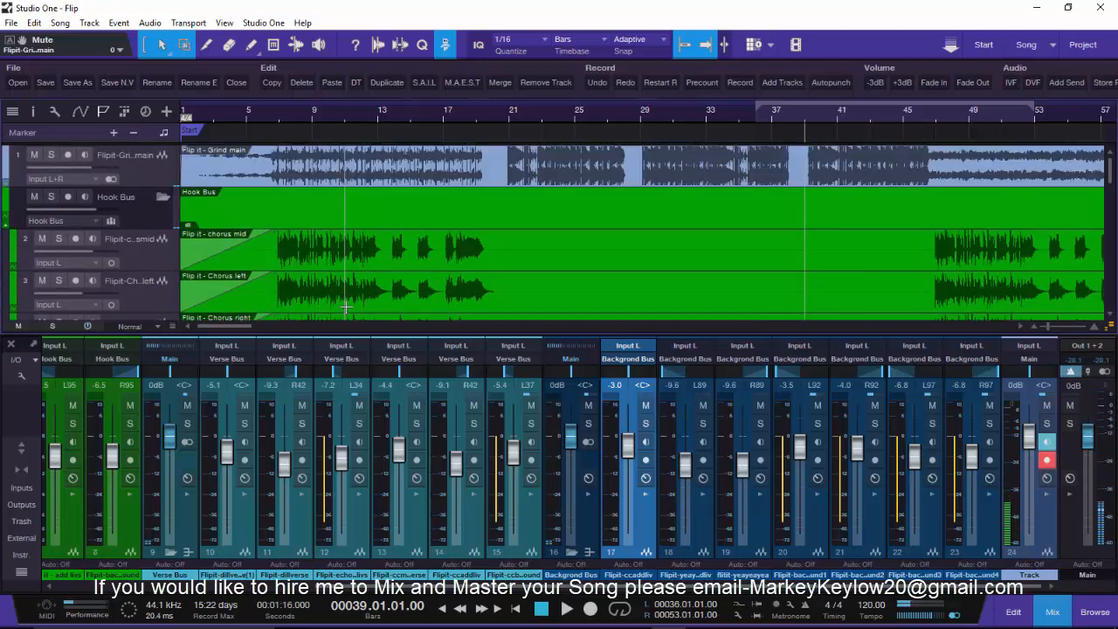
scroll(385, 116, down, 1)
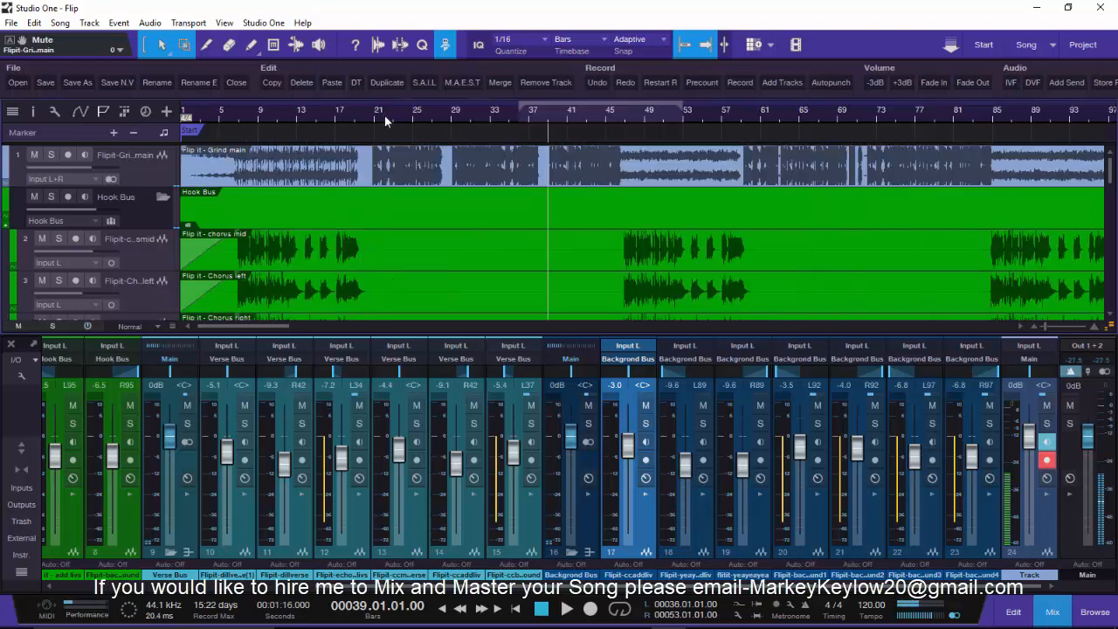
scroll(385, 116, down, 4)
scroll(319, 220, down, 7)
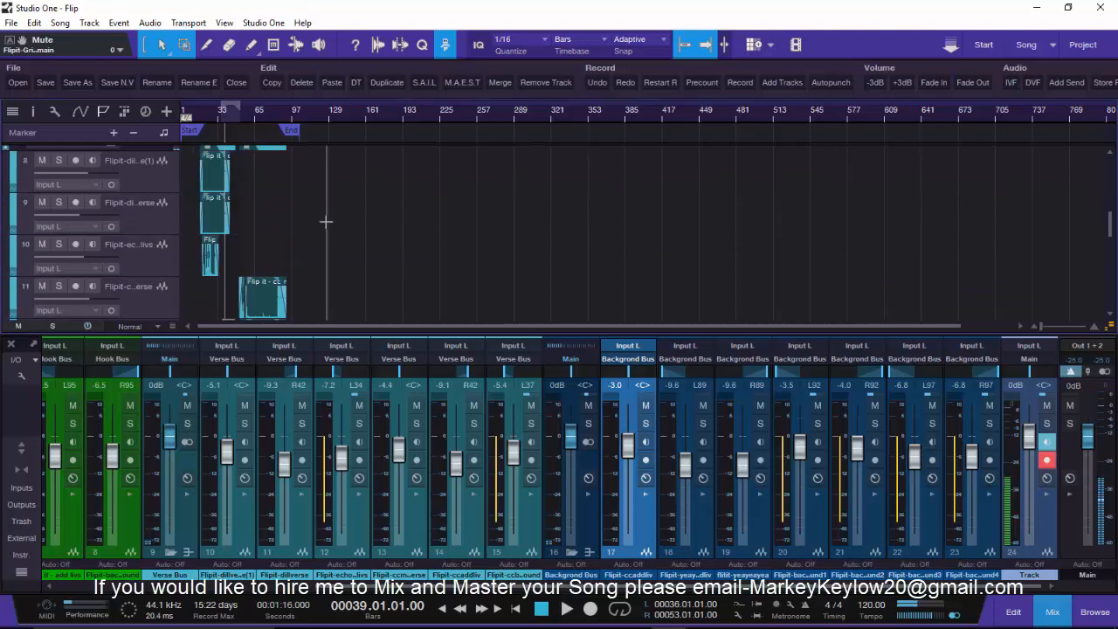
scroll(326, 222, down, 2)
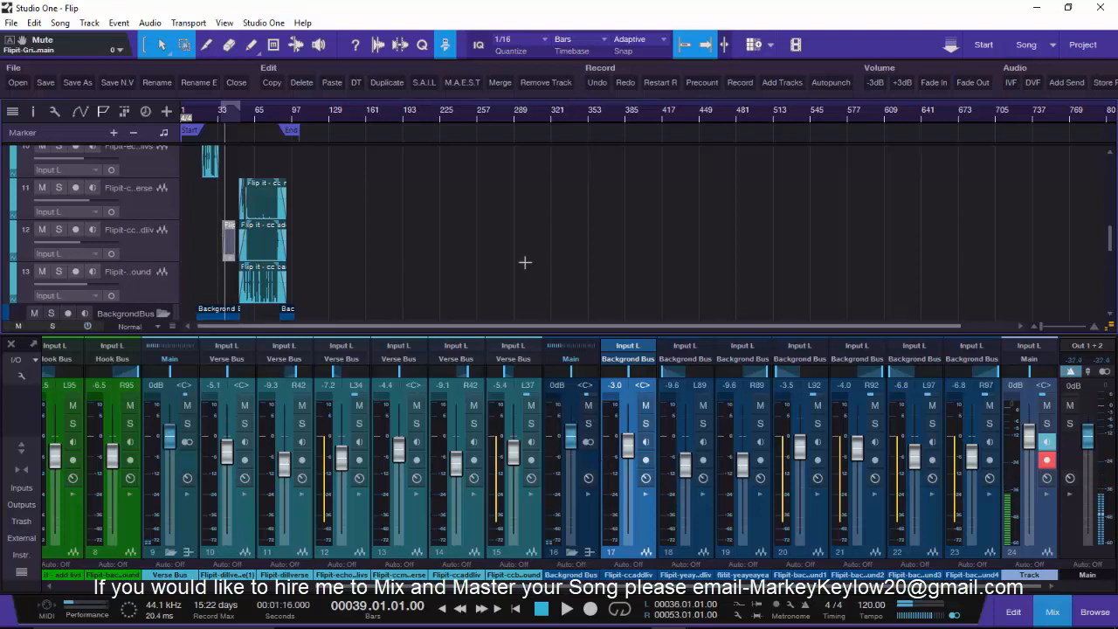
scroll(515, 262, down, 5)
mouse_move(710, 622)
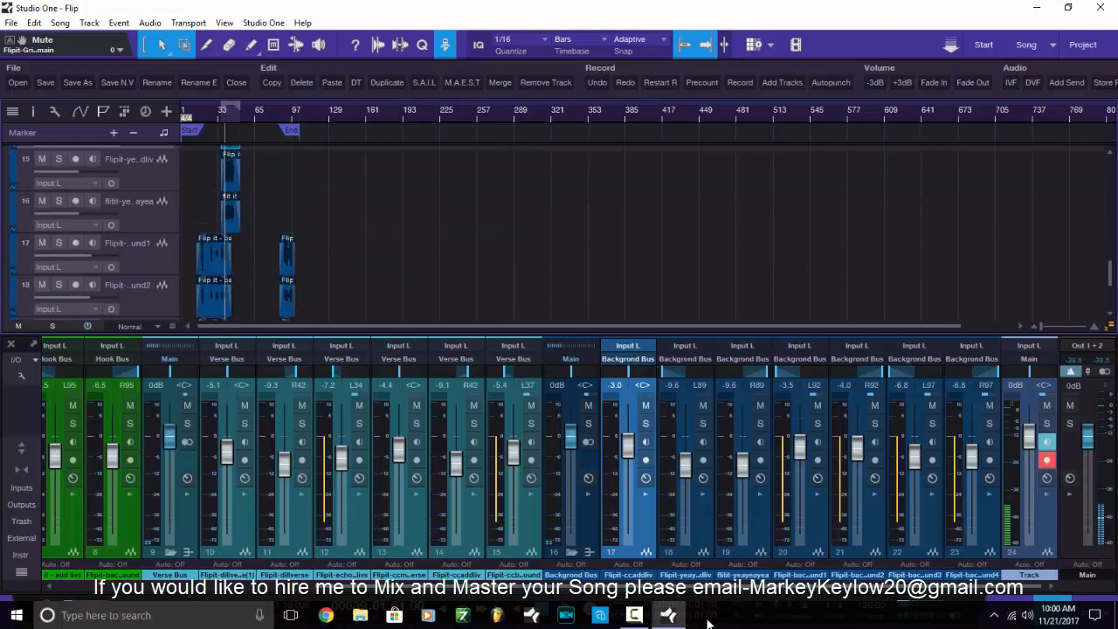
click(634, 615)
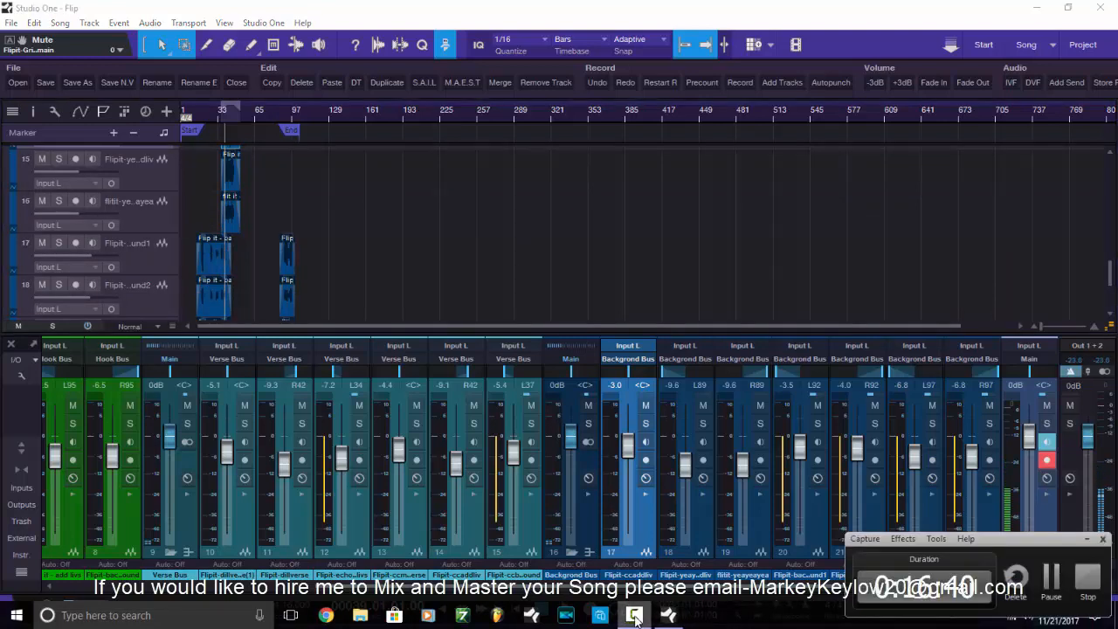
click(1088, 538)
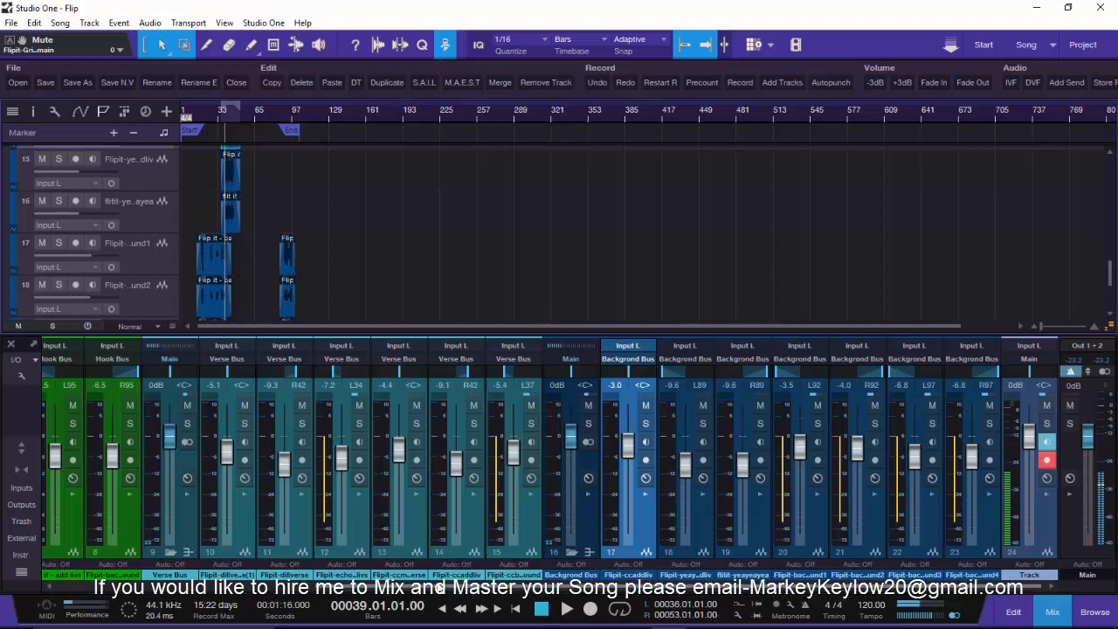
Review the hook and verse bus channels in the mixer together with their tracks in the arrangement
drag(438, 585, 200, 597)
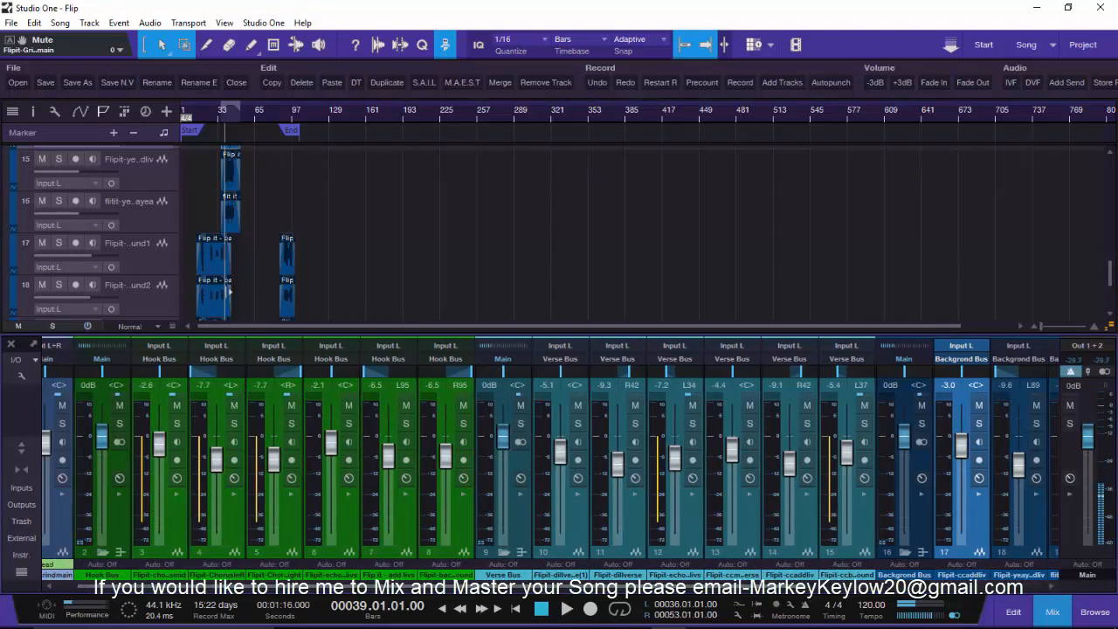
scroll(216, 285, up, 5)
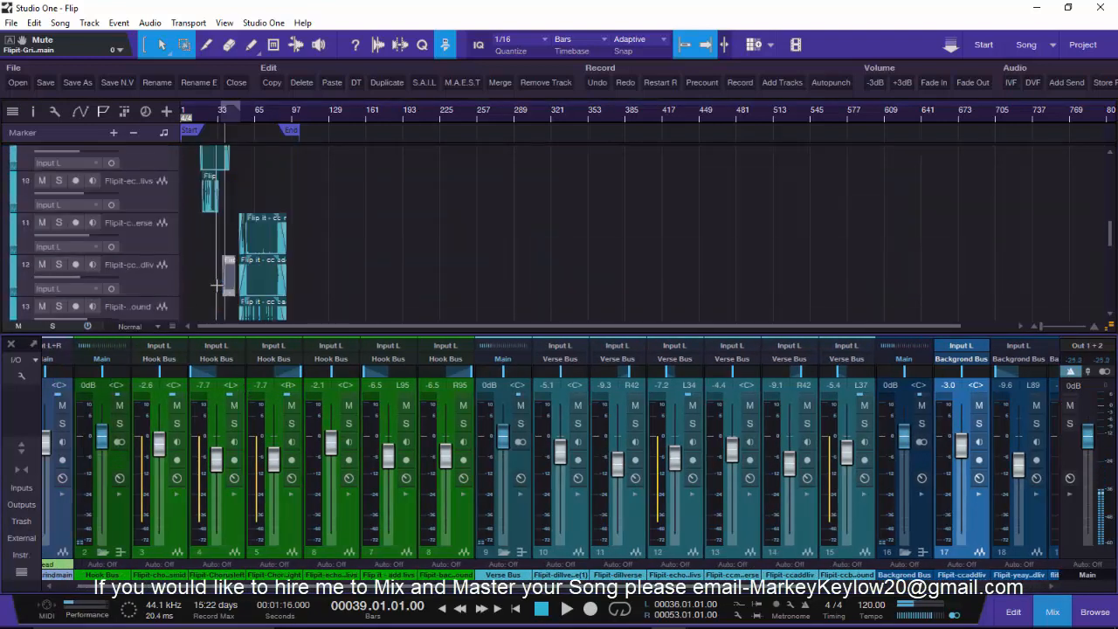
scroll(216, 285, up, 7)
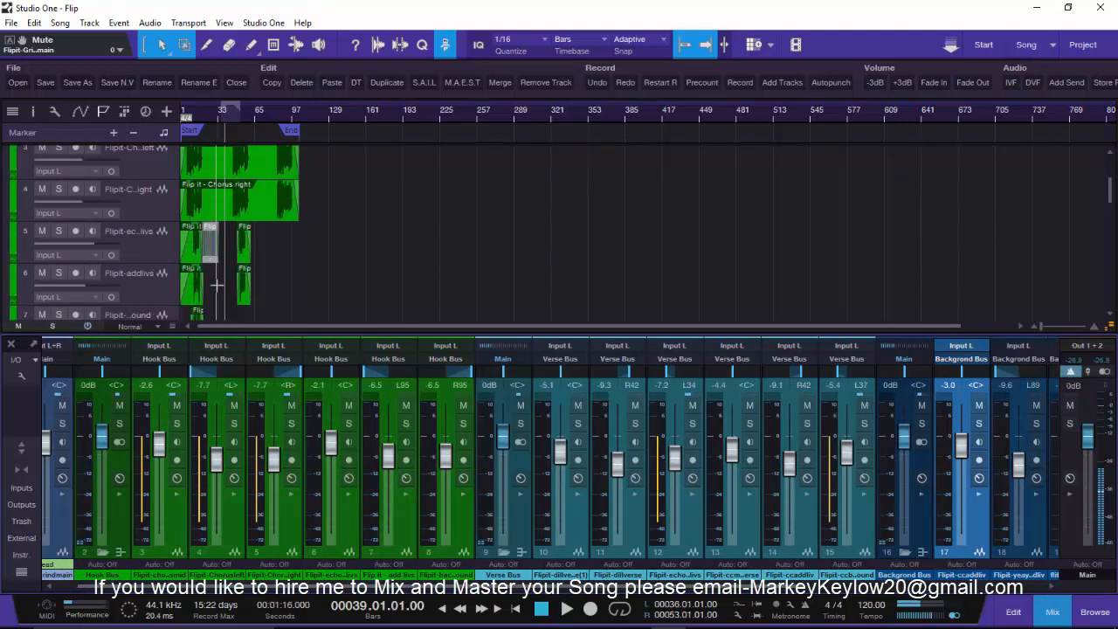
scroll(216, 285, up, 3)
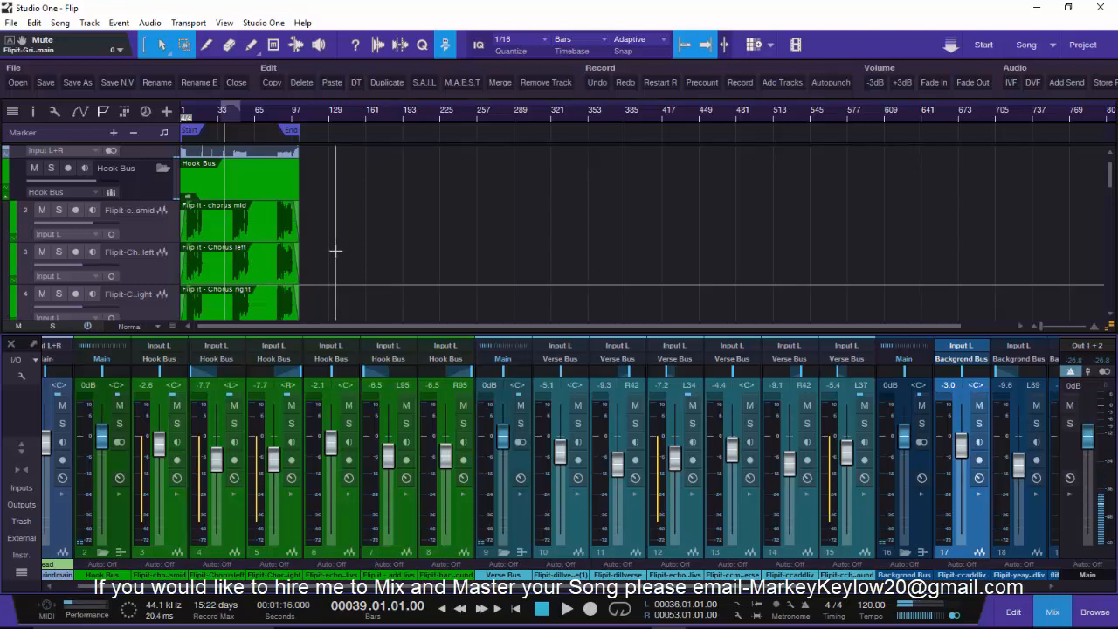
scroll(336, 252, down, 3)
scroll(336, 251, down, 4)
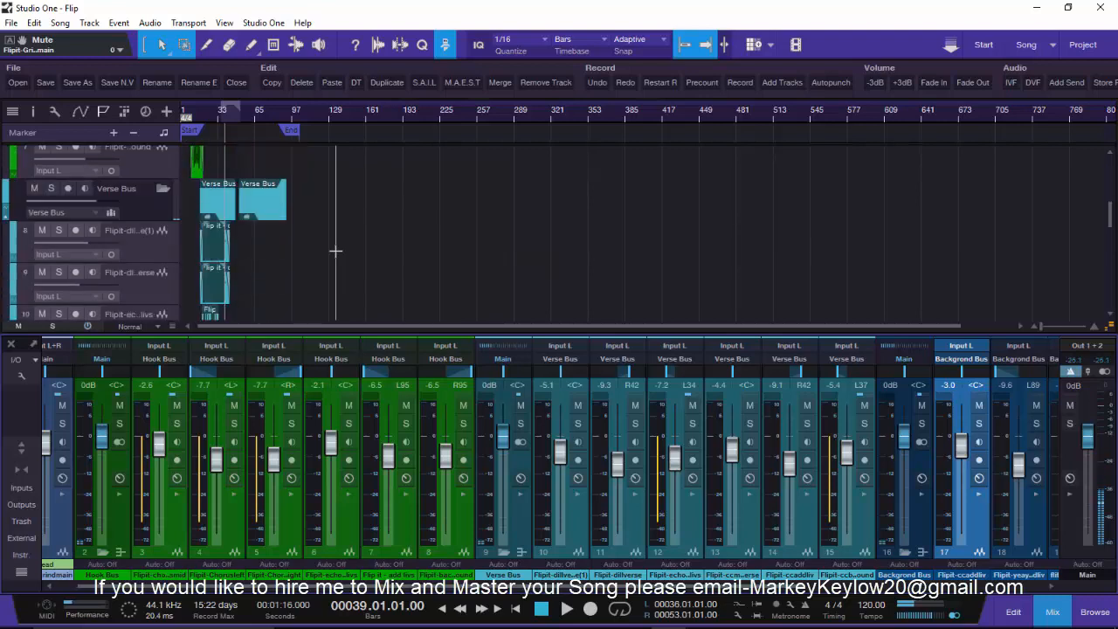